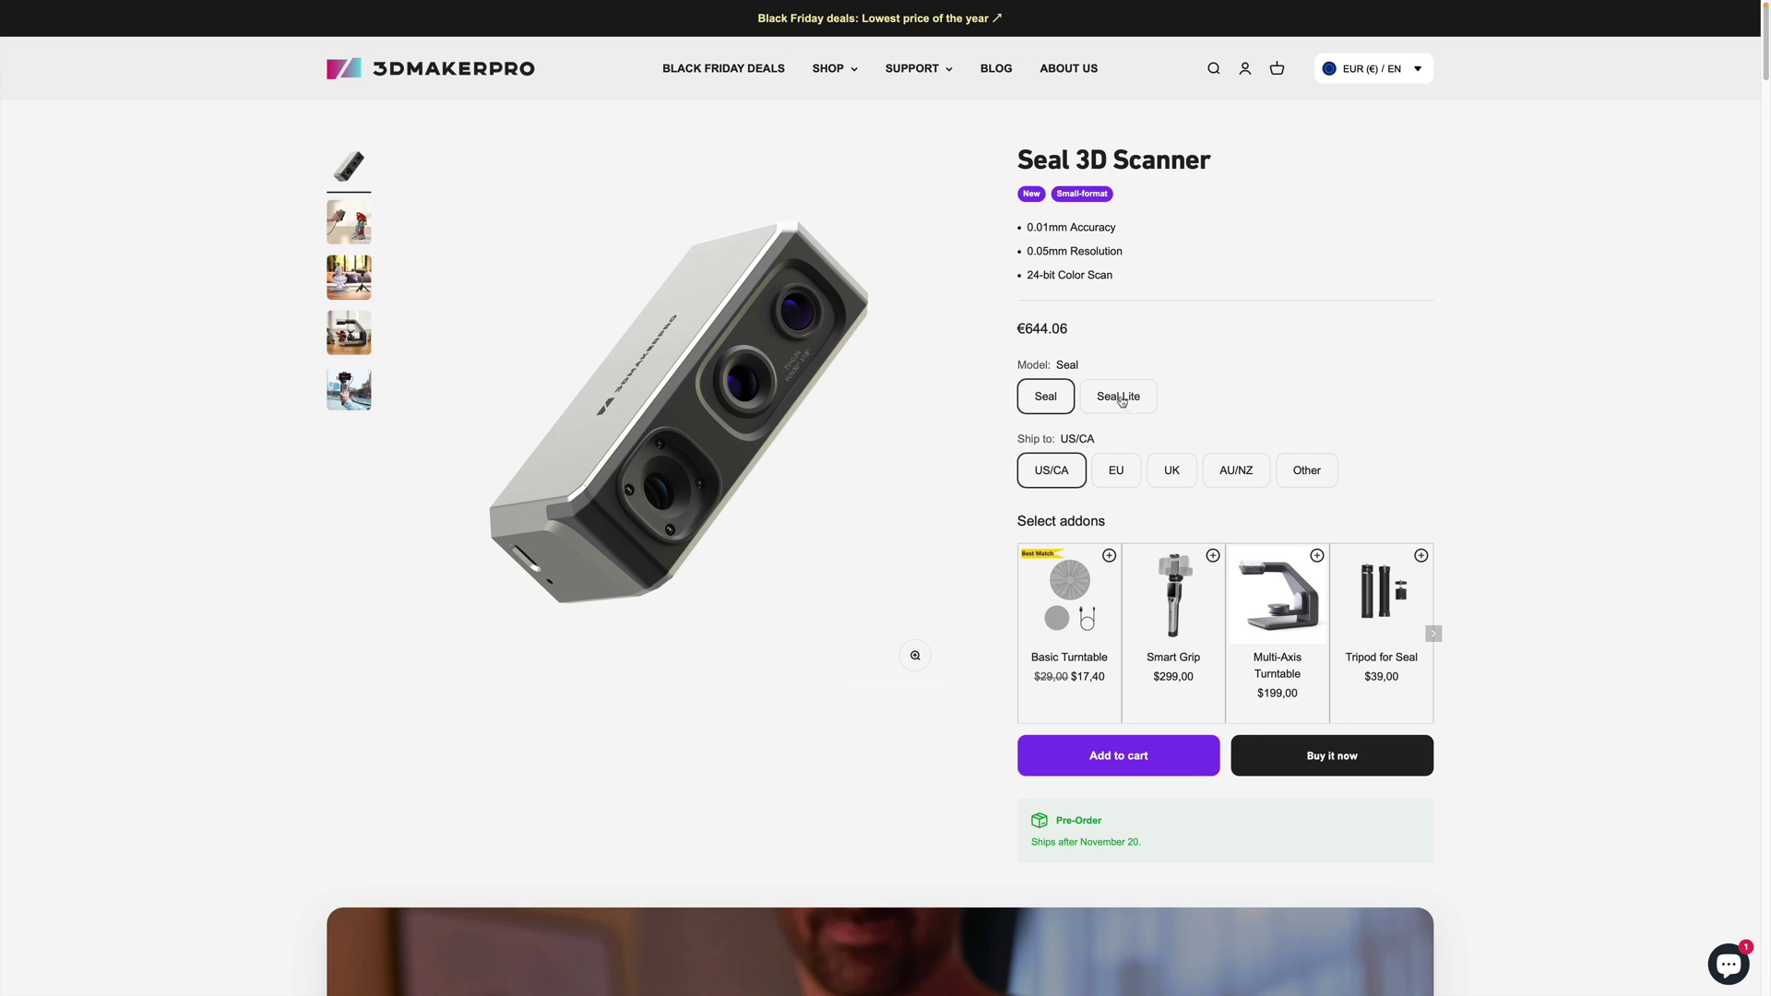
Compare the Seal specs with the cheaper Seal Lite model, then return to Seal.
{"action": "left_click", "coordinate": [1121, 397]}
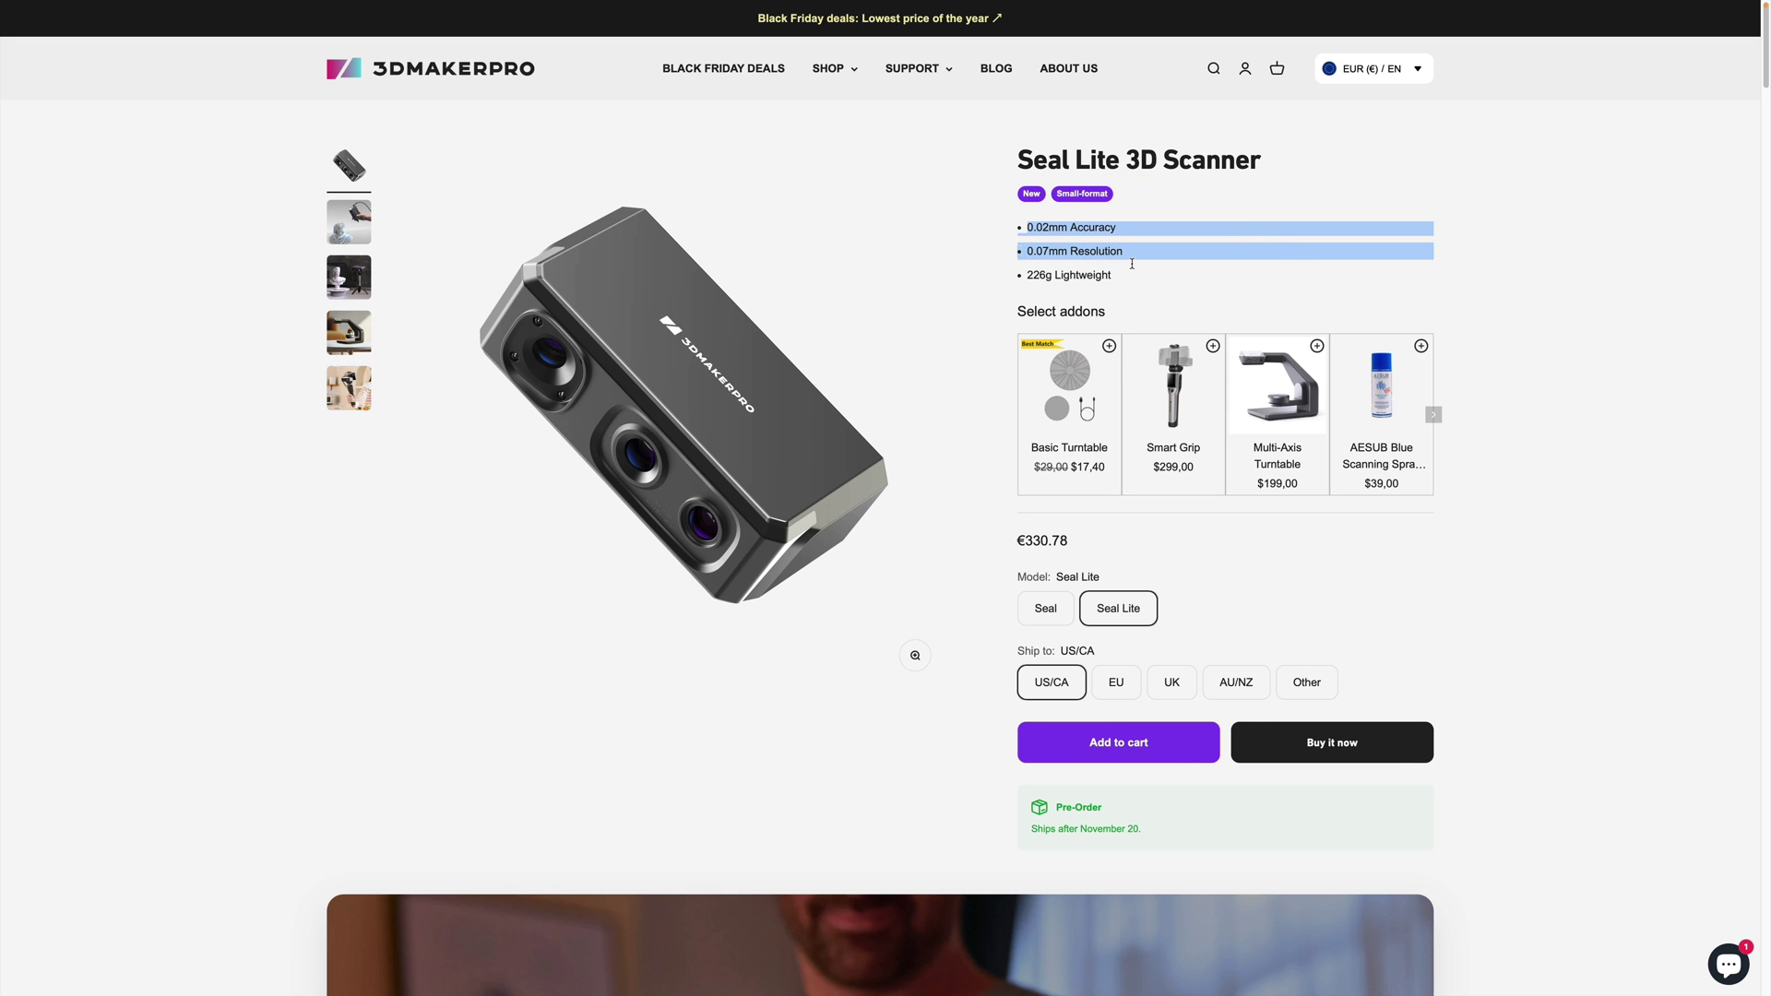
{"action": "left_click", "coordinate": [1131, 265]}
{"action": "left_click", "coordinate": [1048, 610]}
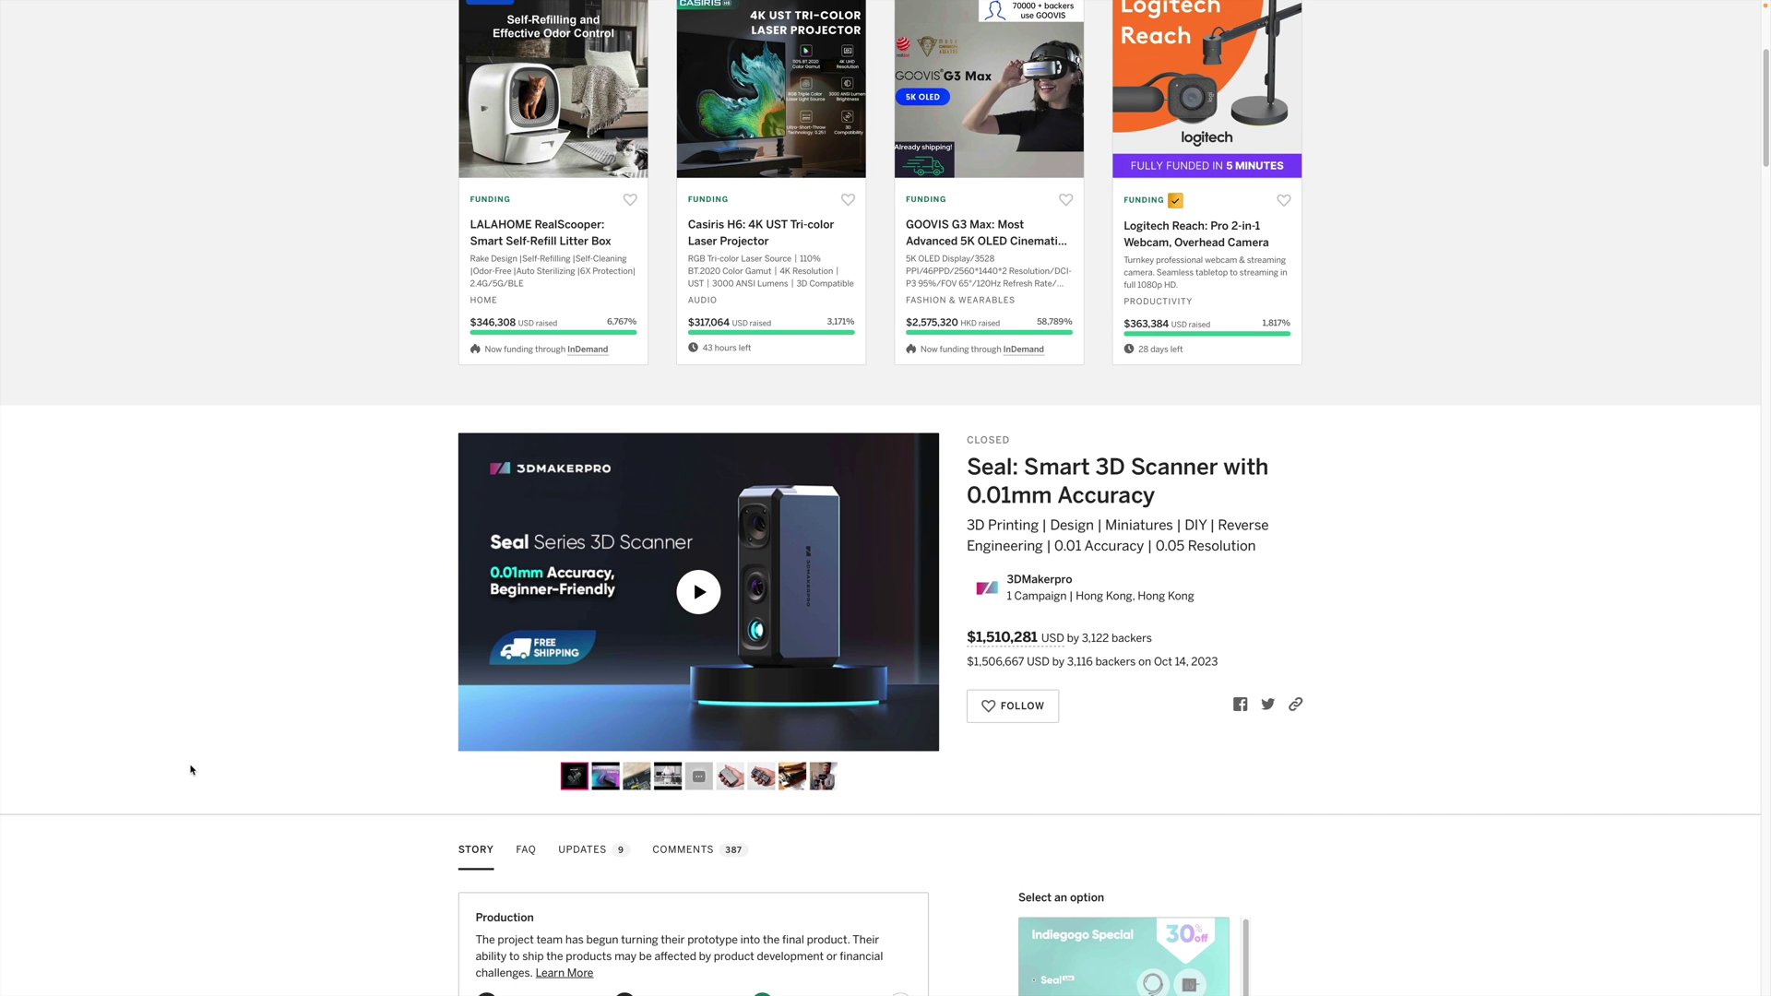
Scroll down to the Story section and reward cards showing Seal Lite at $250.
{"action": "scroll", "coordinate": [191, 770], "scroll_direction": "down", "scroll_amount": 3}
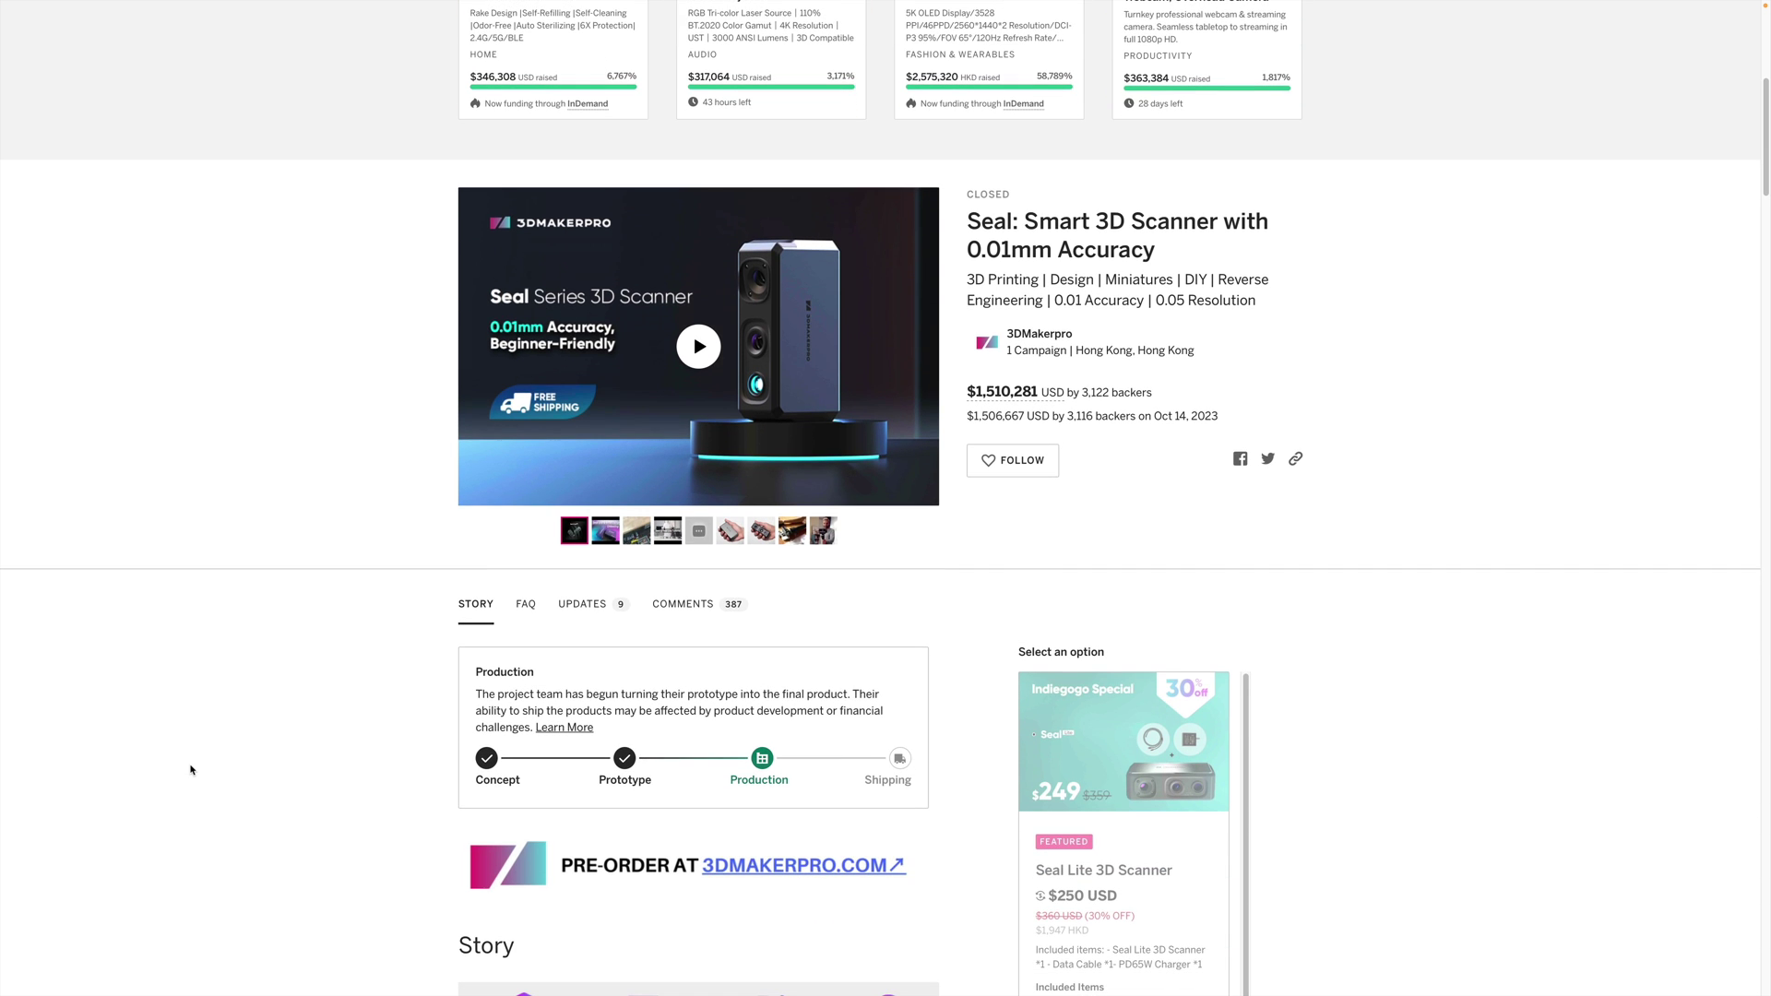
{"action": "scroll", "coordinate": [191, 770], "scroll_direction": "down", "scroll_amount": 1}
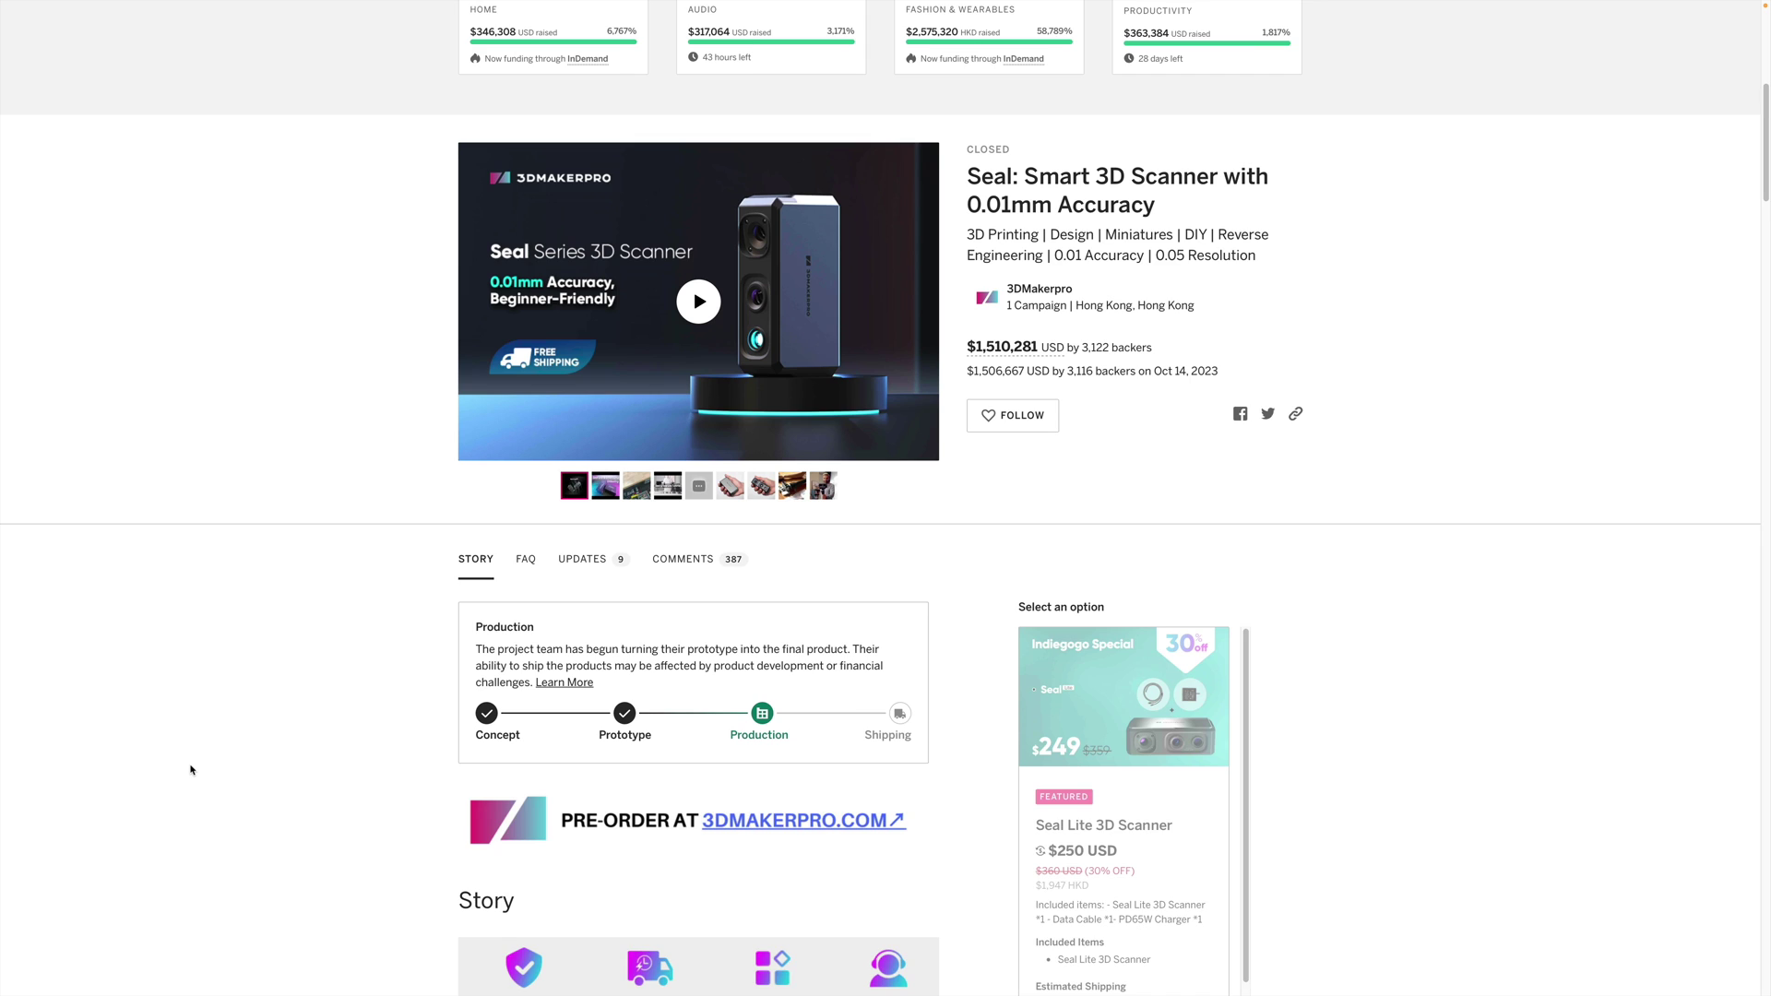
{"action": "scroll", "coordinate": [191, 771], "scroll_direction": "down", "scroll_amount": 10}
{"action": "scroll", "coordinate": [191, 770], "scroll_direction": "down", "scroll_amount": 2}
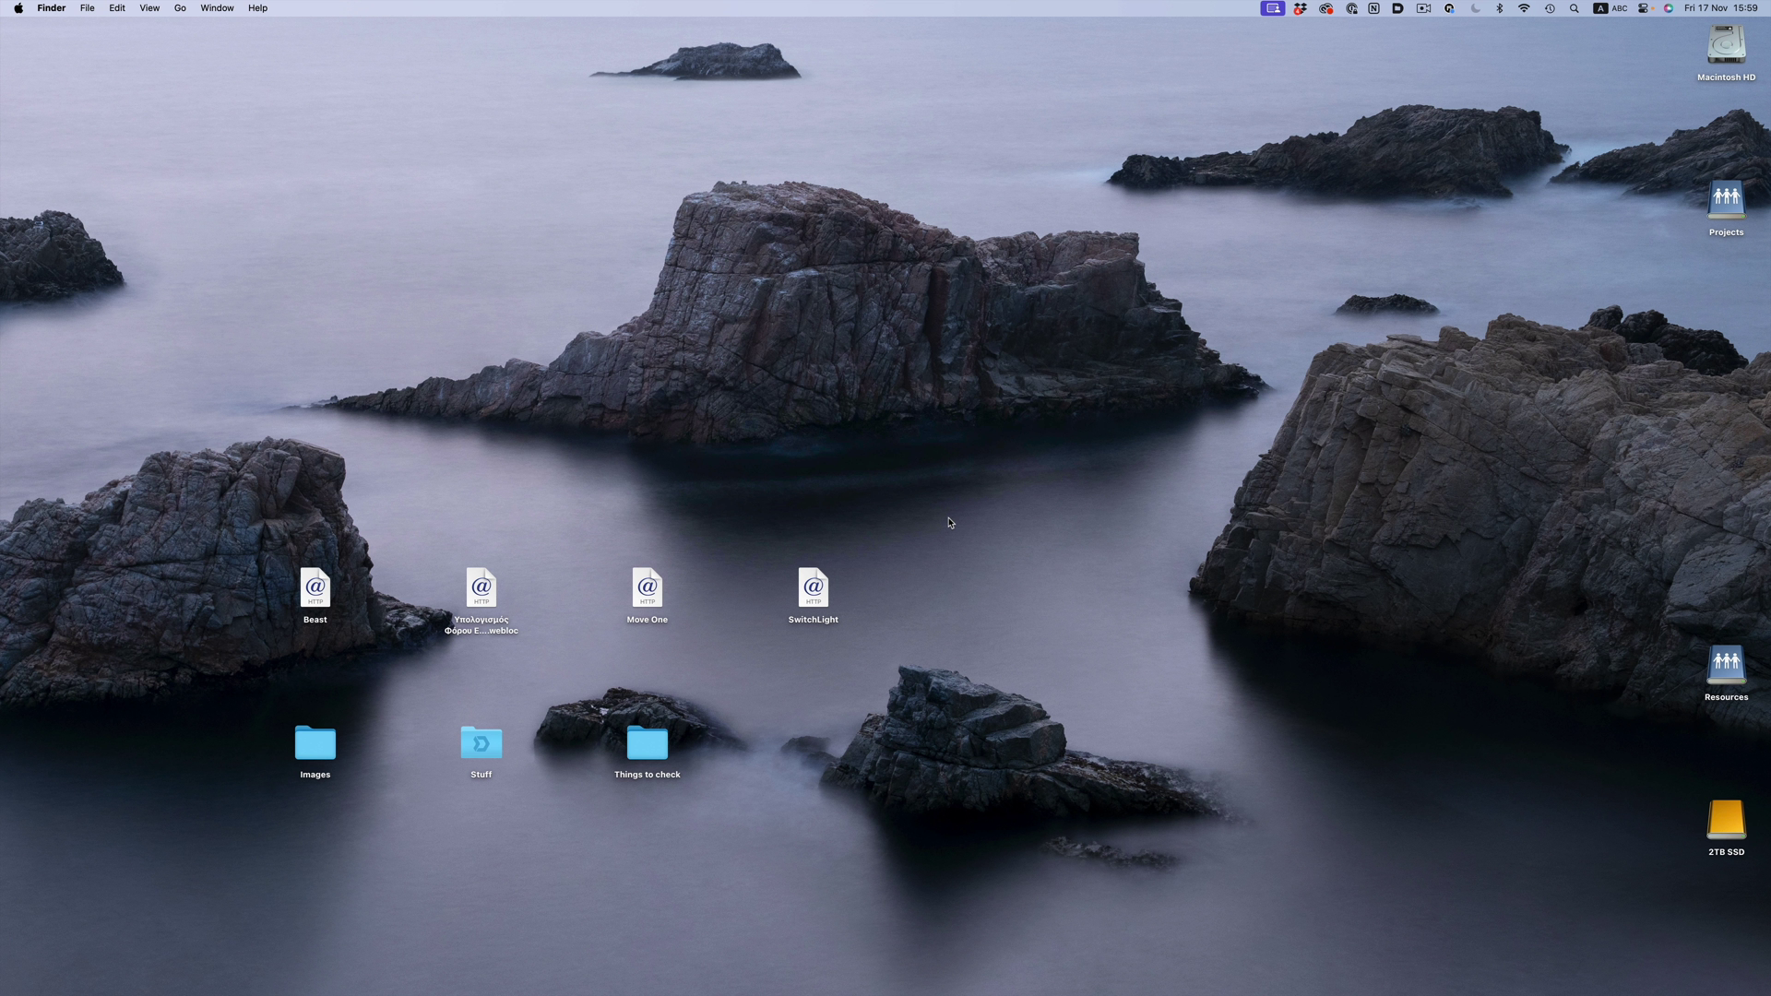
Launch JMStudio via Spotlight ('jm') and start a new scanning session.
{"action": "key", "text": "super+space"}
{"action": "type", "text": "j"}
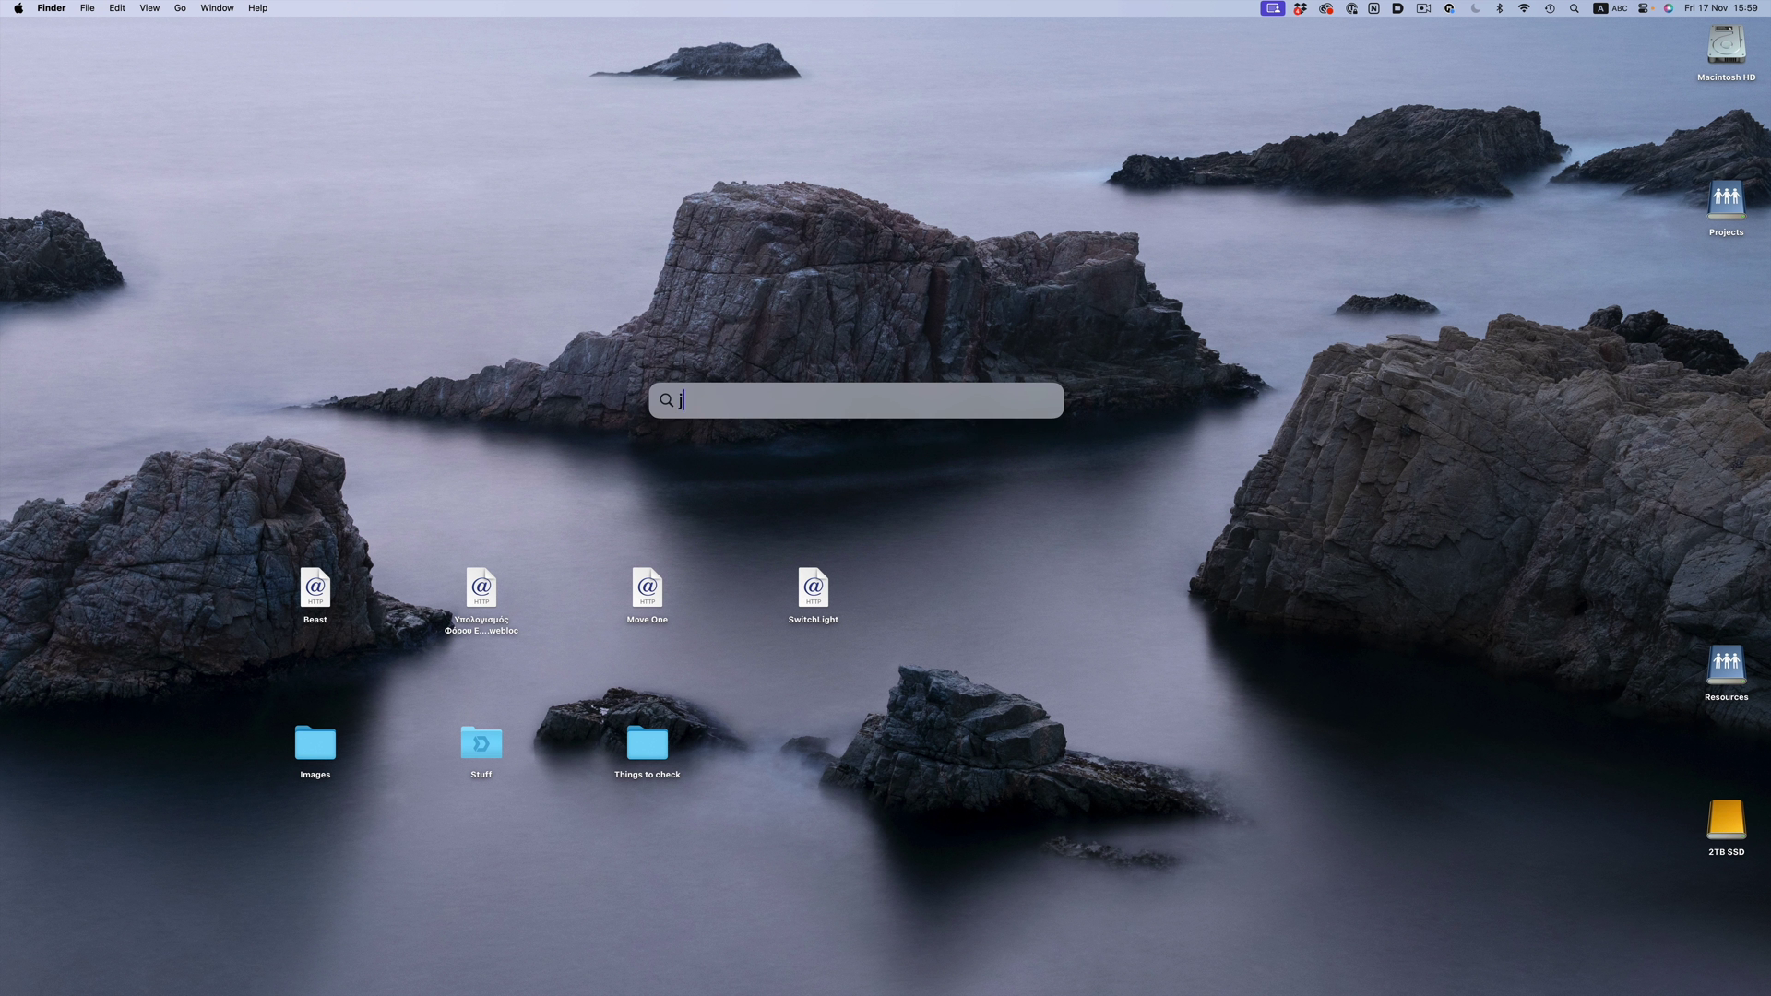
{"action": "type", "text": "mStudio"}
{"action": "key", "text": "Return"}
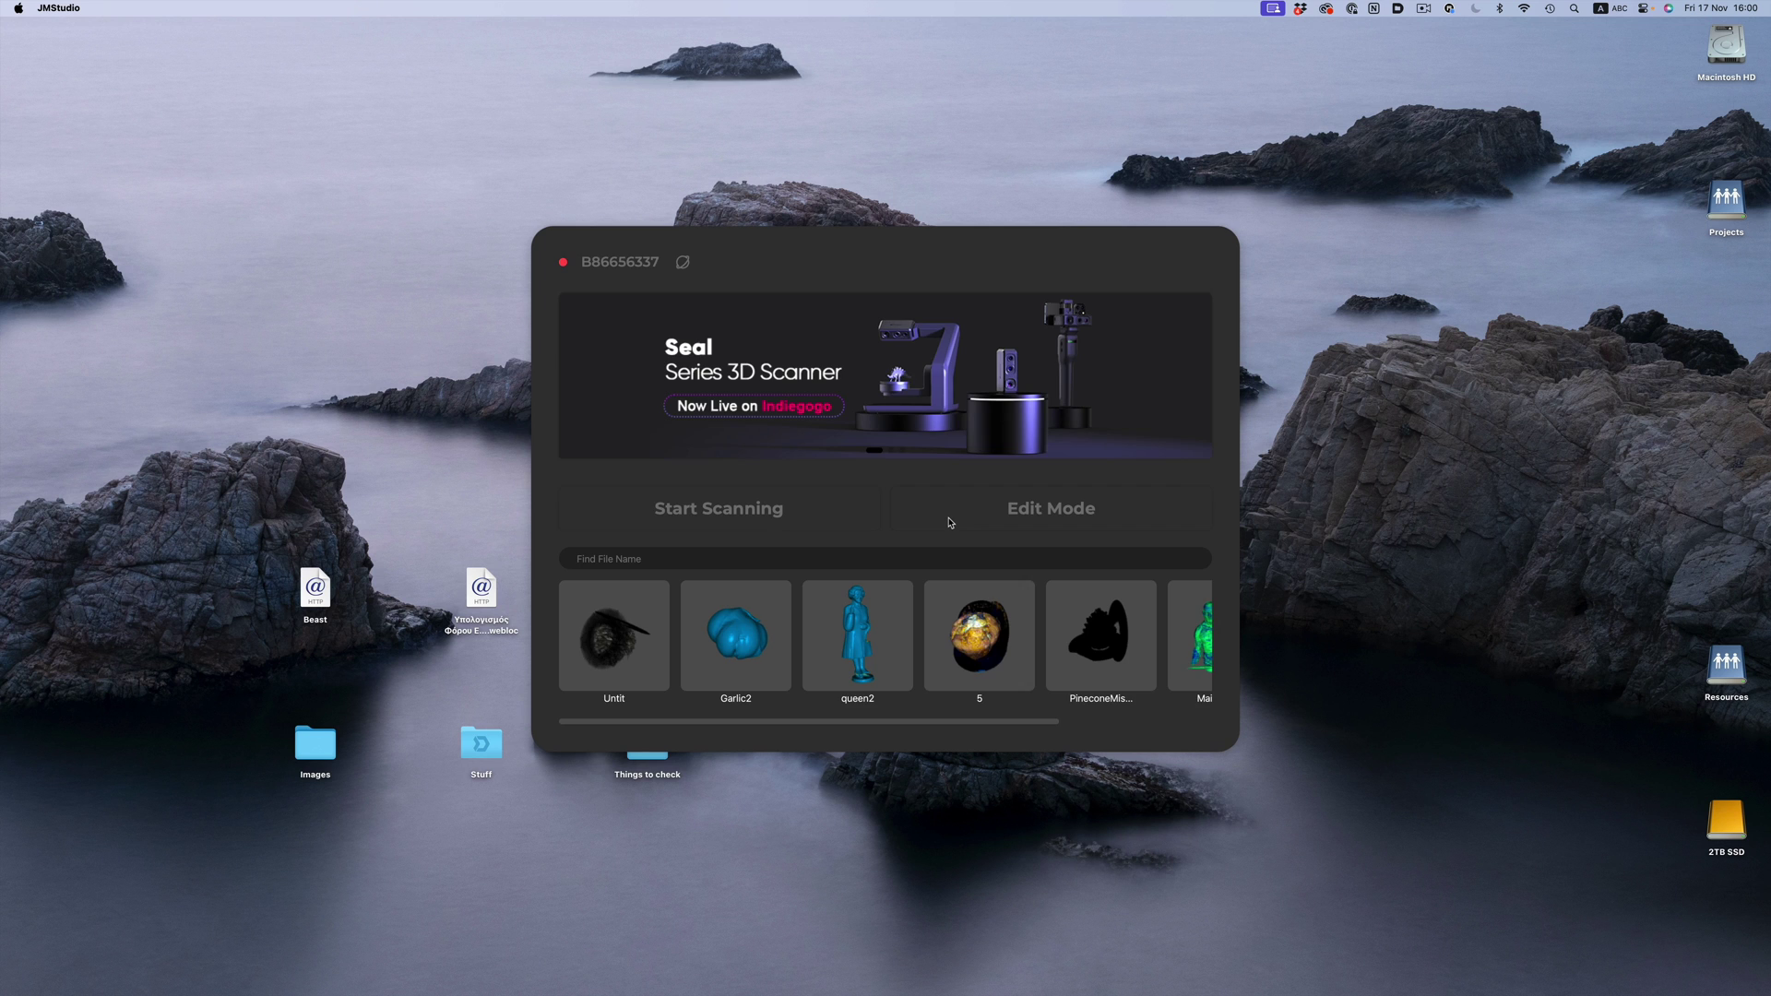
{"action": "left_click", "coordinate": [799, 507]}
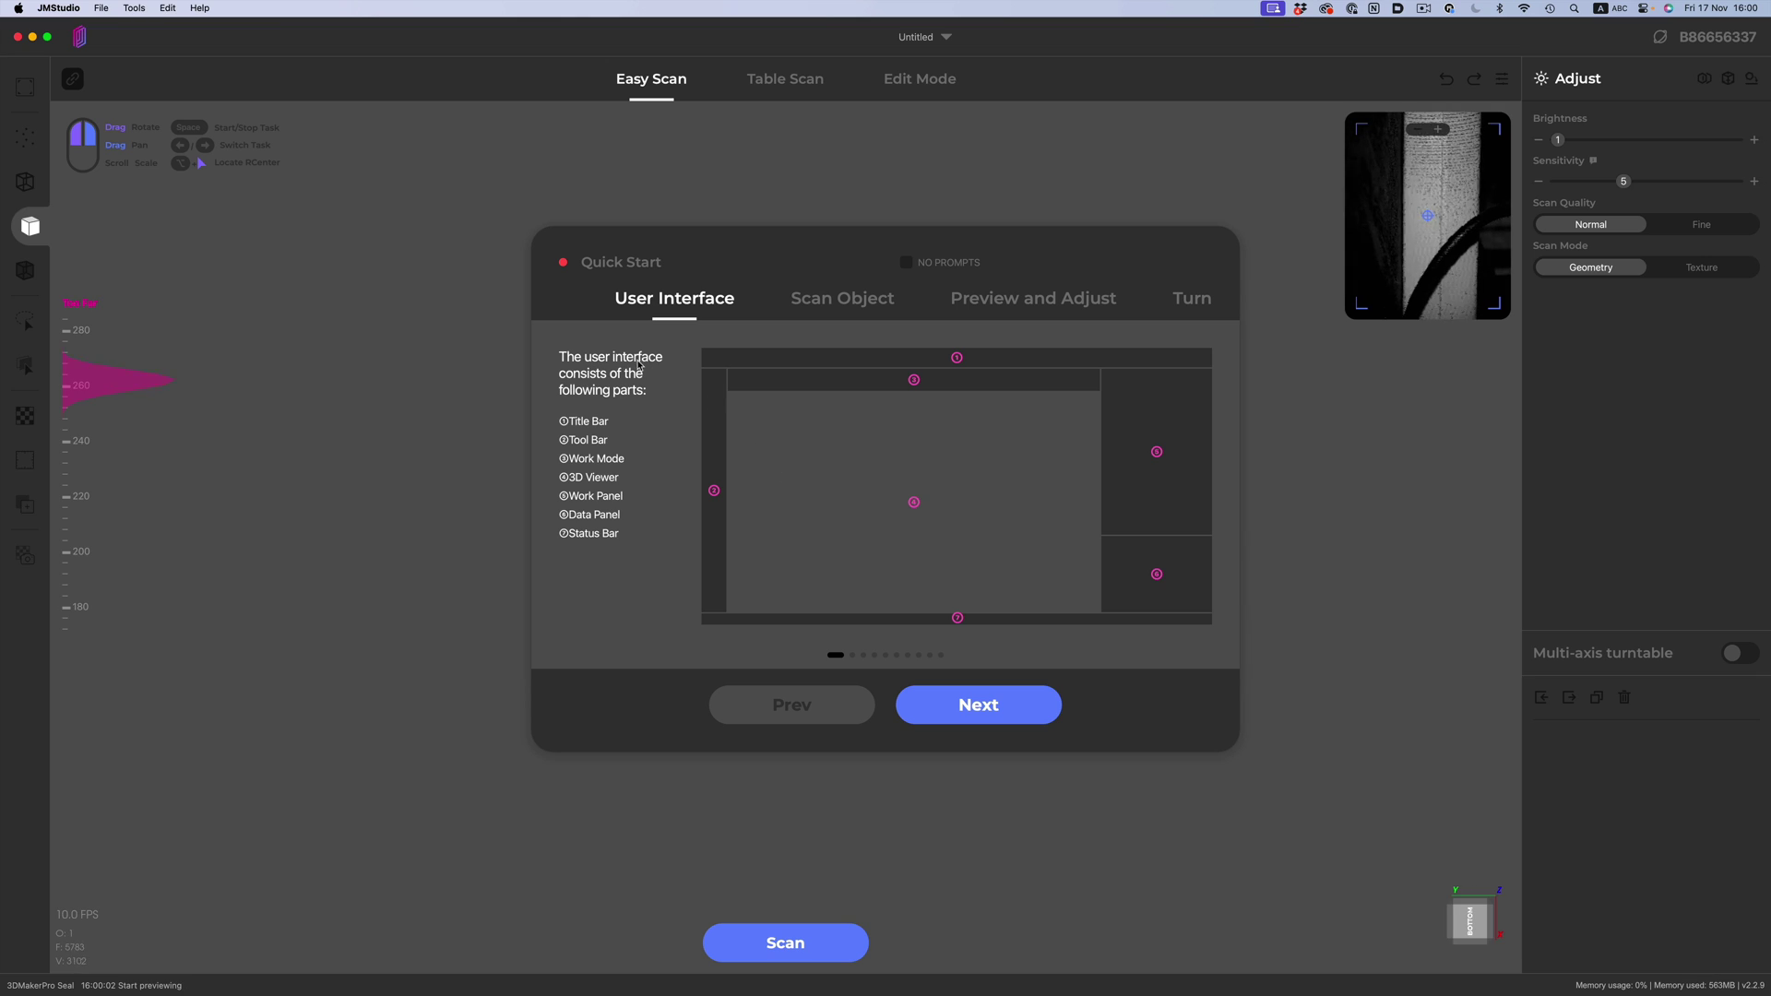
Page through Quick Start past Distance and Brightness to the splicing-mode page.
{"action": "left_click", "coordinate": [1015, 716]}
{"action": "left_click", "coordinate": [1015, 715]}
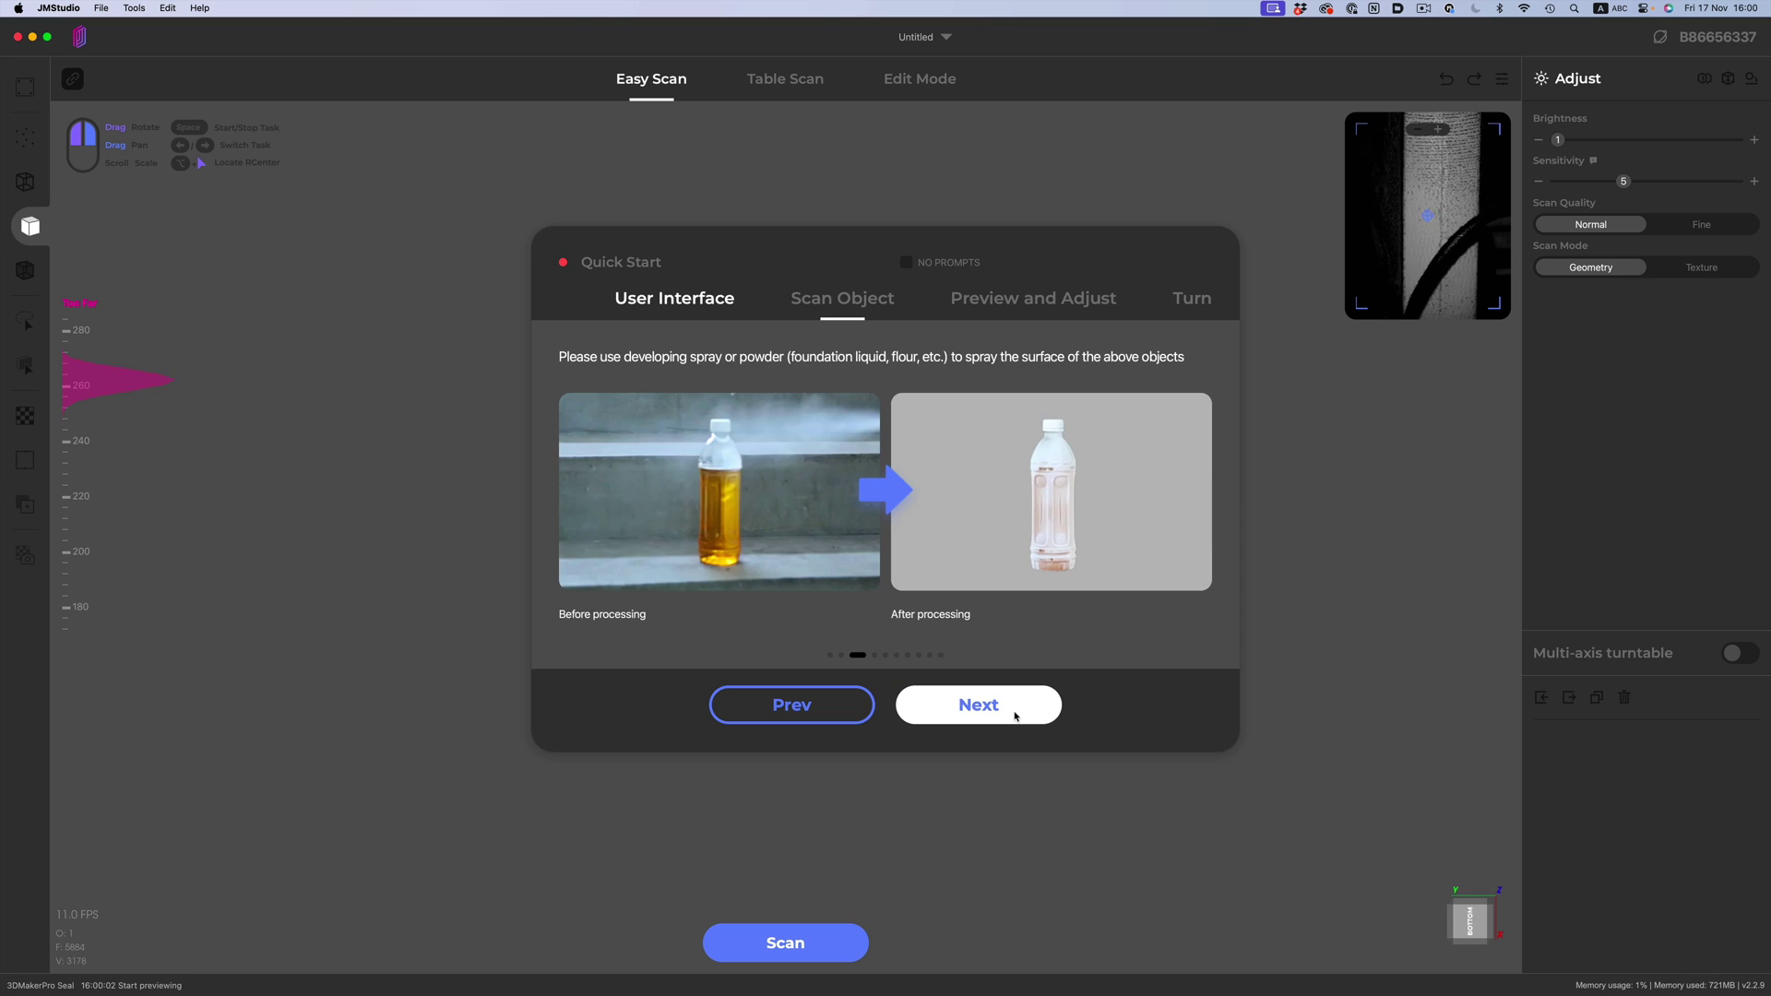
{"action": "left_click", "coordinate": [1014, 715]}
{"action": "left_click", "coordinate": [1014, 715]}
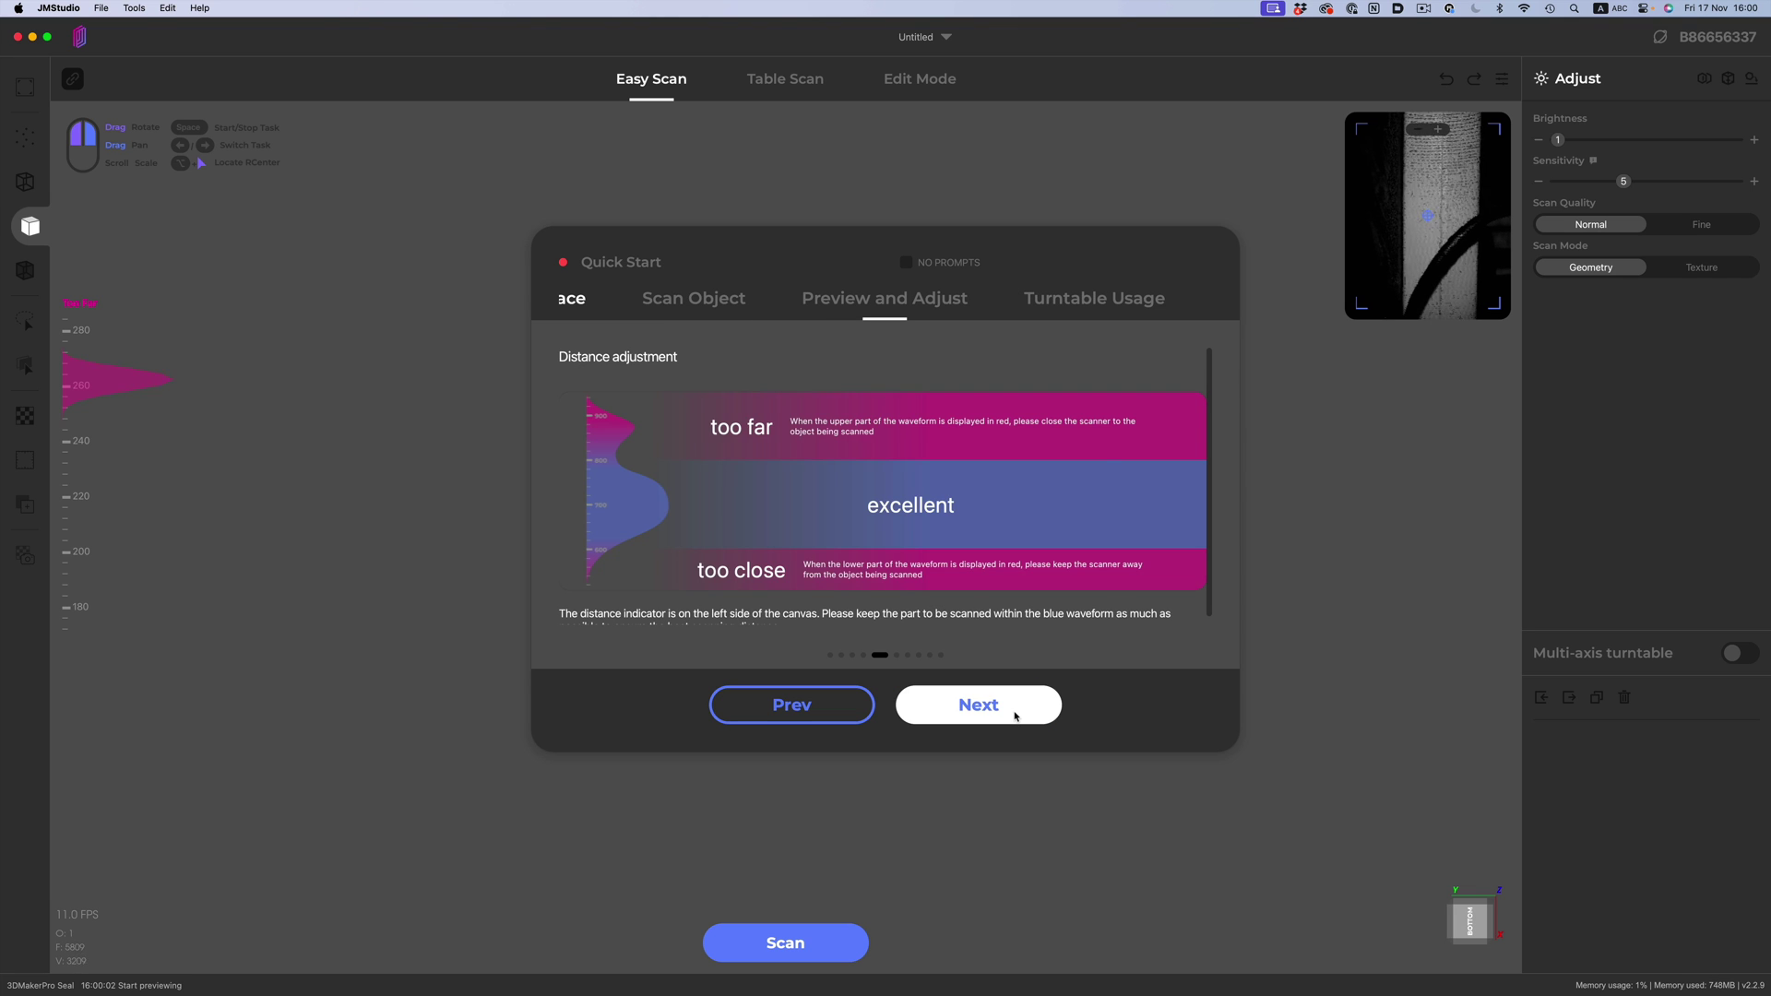
{"action": "left_click", "coordinate": [1015, 716]}
{"action": "left_click", "coordinate": [1037, 717]}
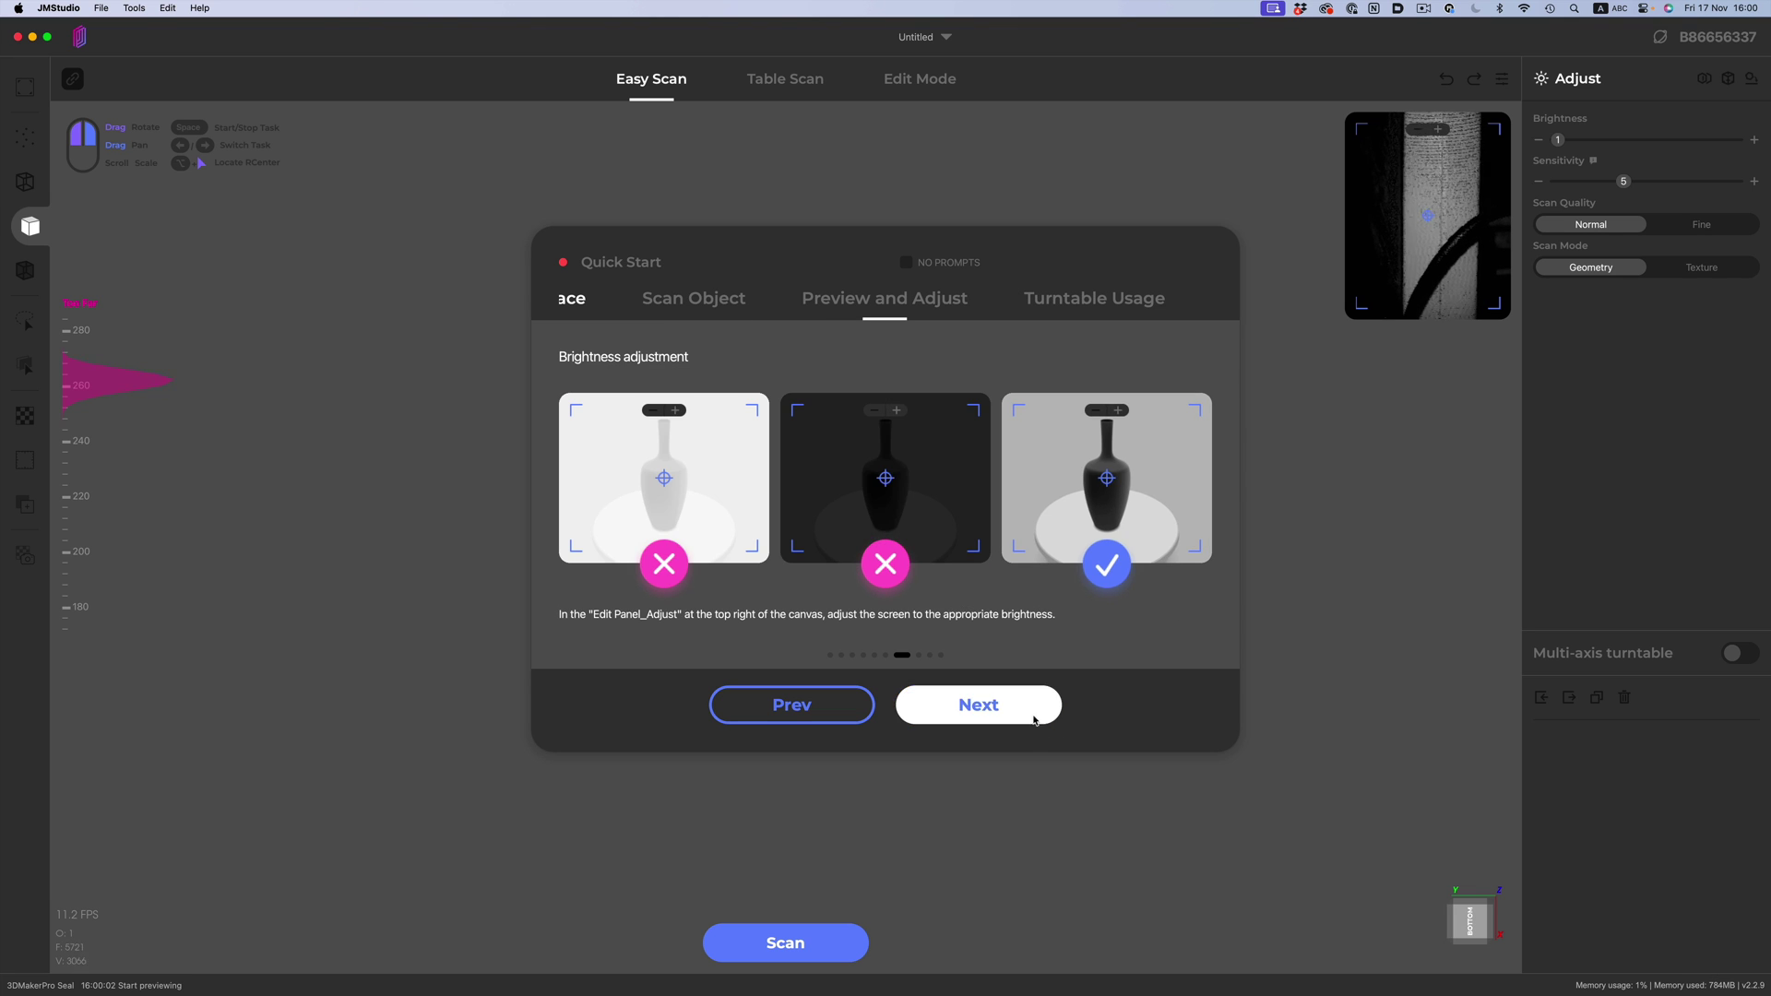
{"action": "left_click", "coordinate": [1035, 719]}
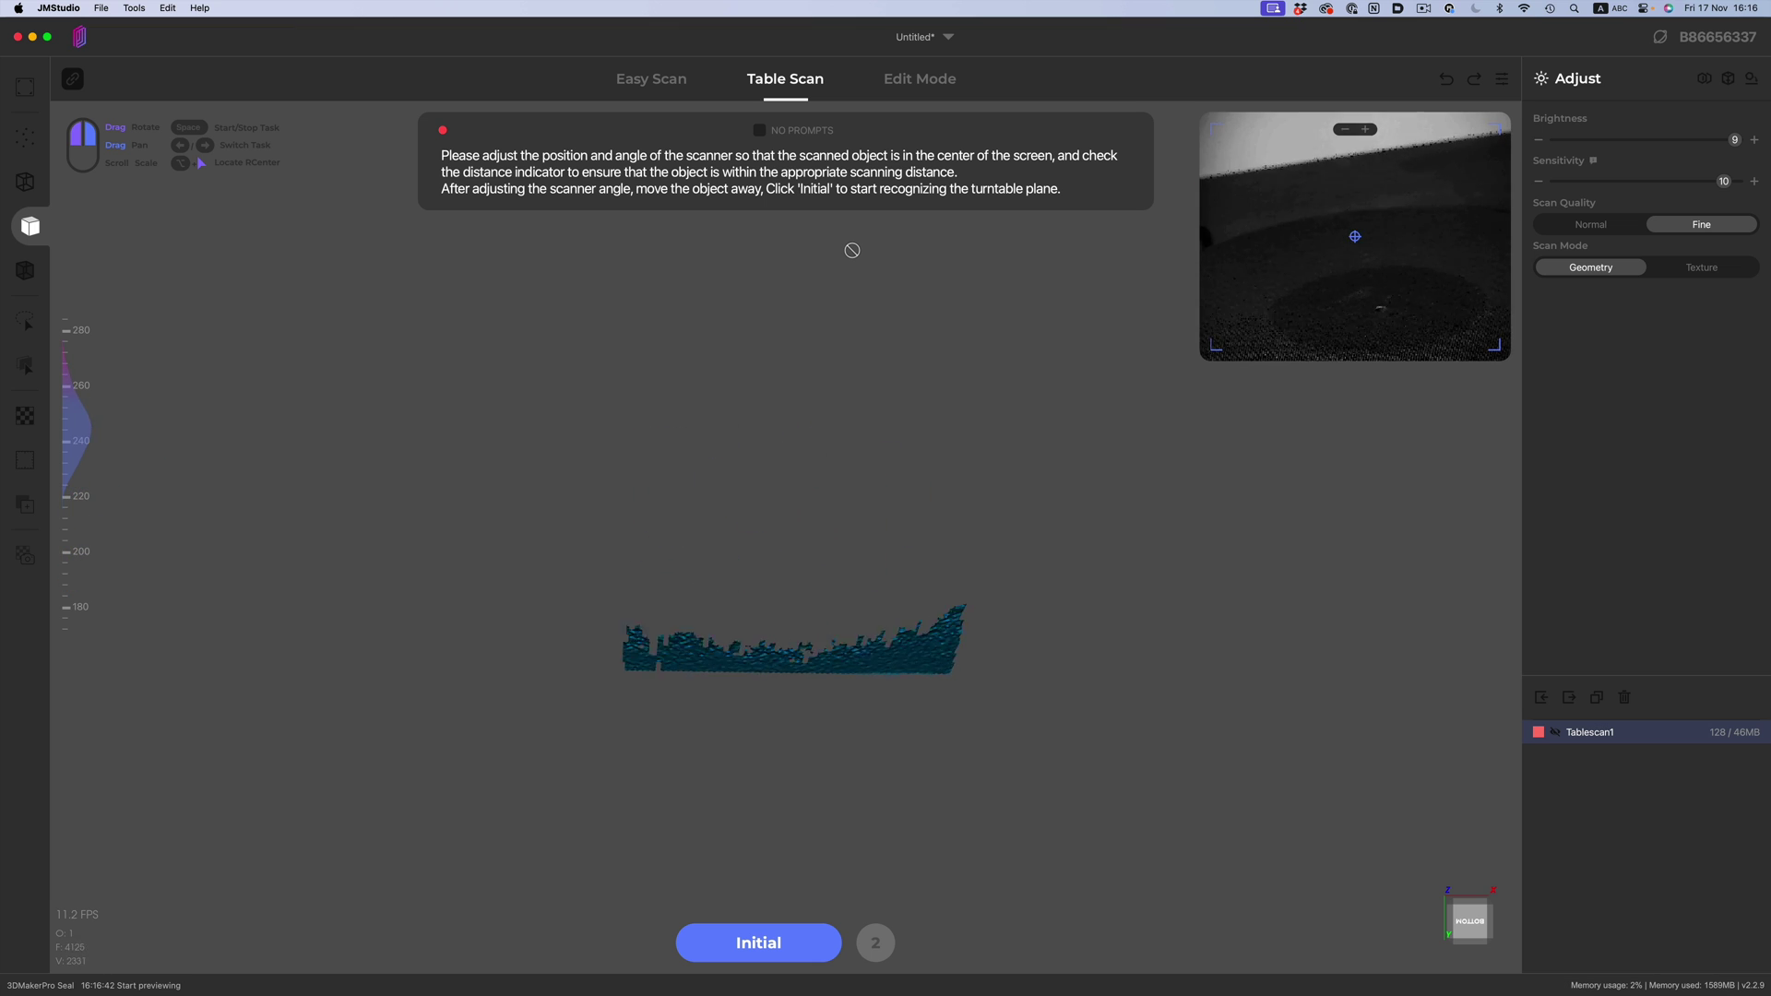
Recognise the turntable plane, stop initialisation, and begin scanning the teapot.
{"action": "left_click", "coordinate": [762, 936]}
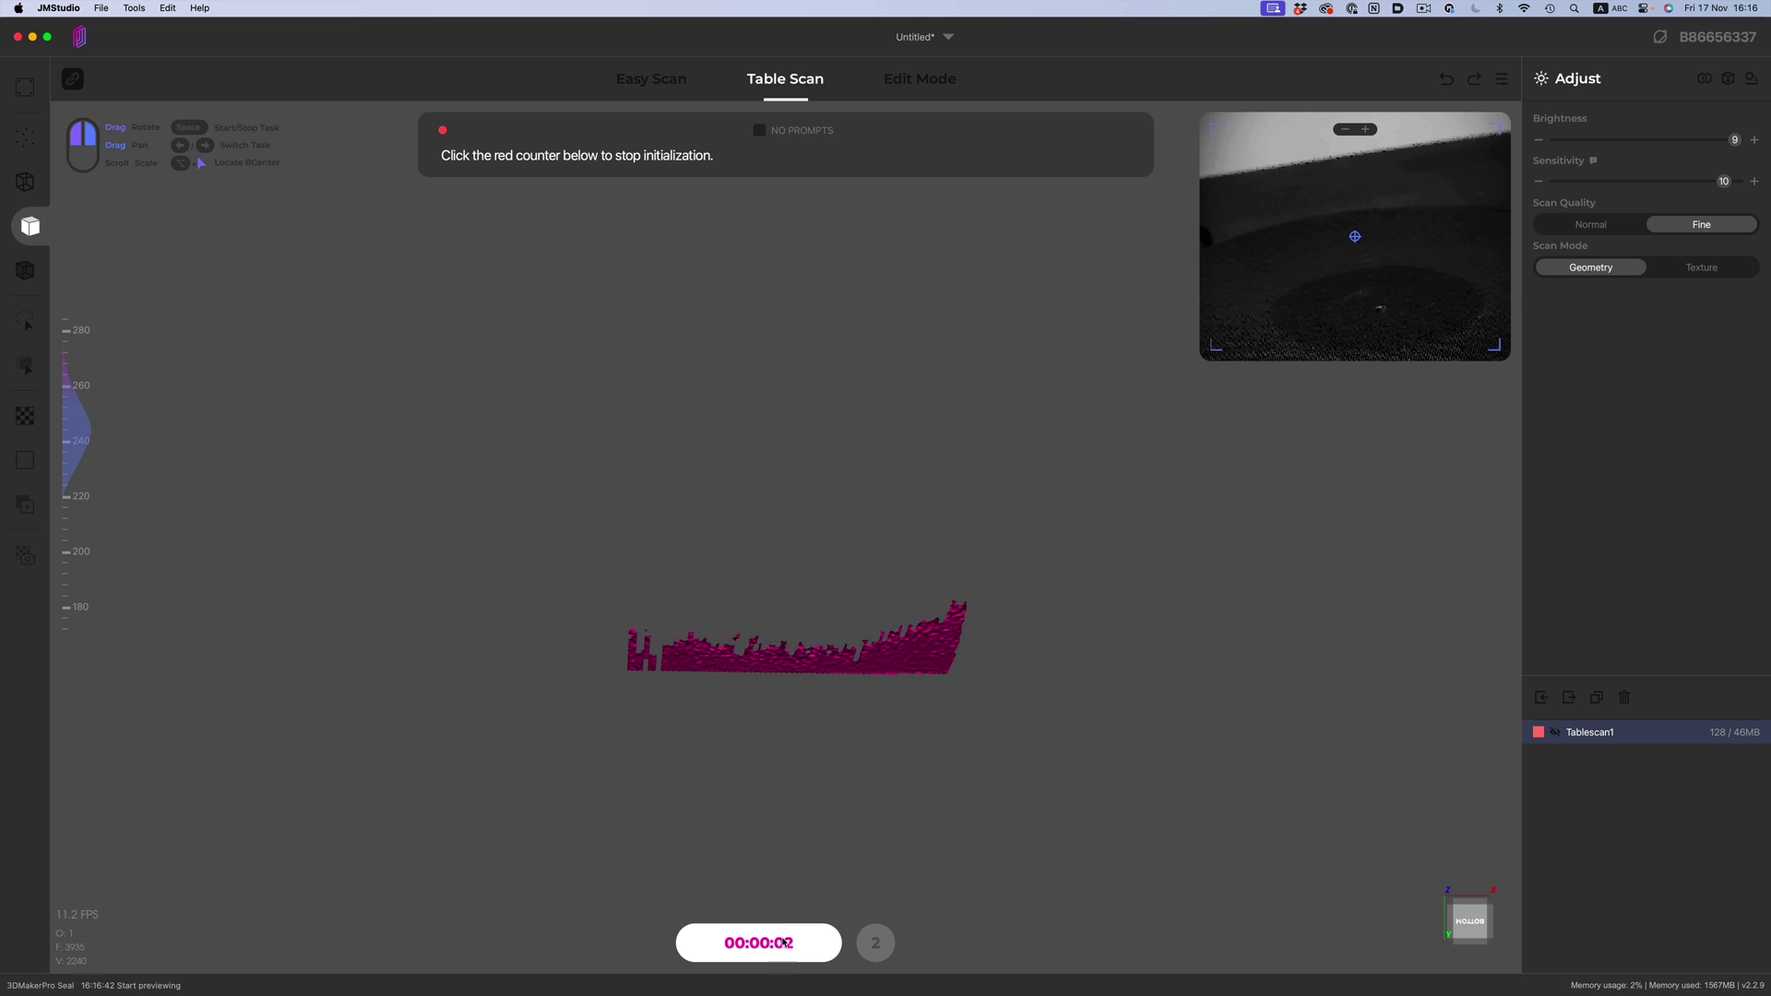
{"action": "left_click", "coordinate": [776, 950]}
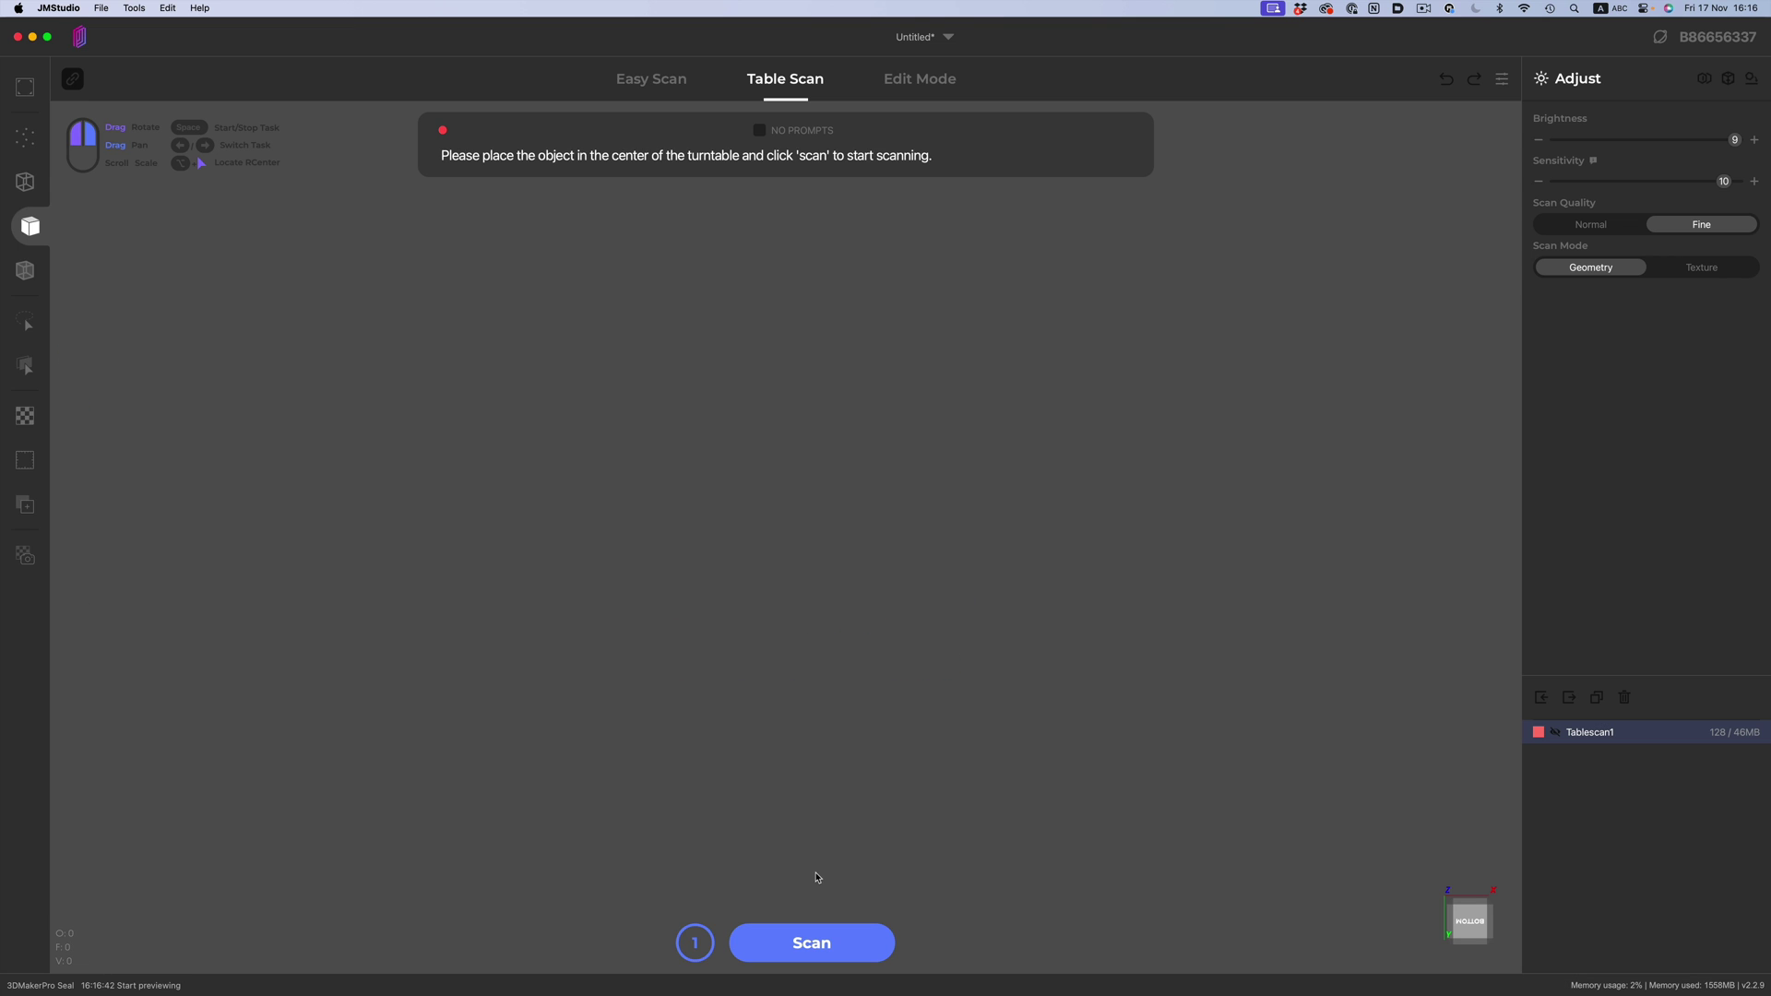
{"action": "left_click", "coordinate": [808, 945]}
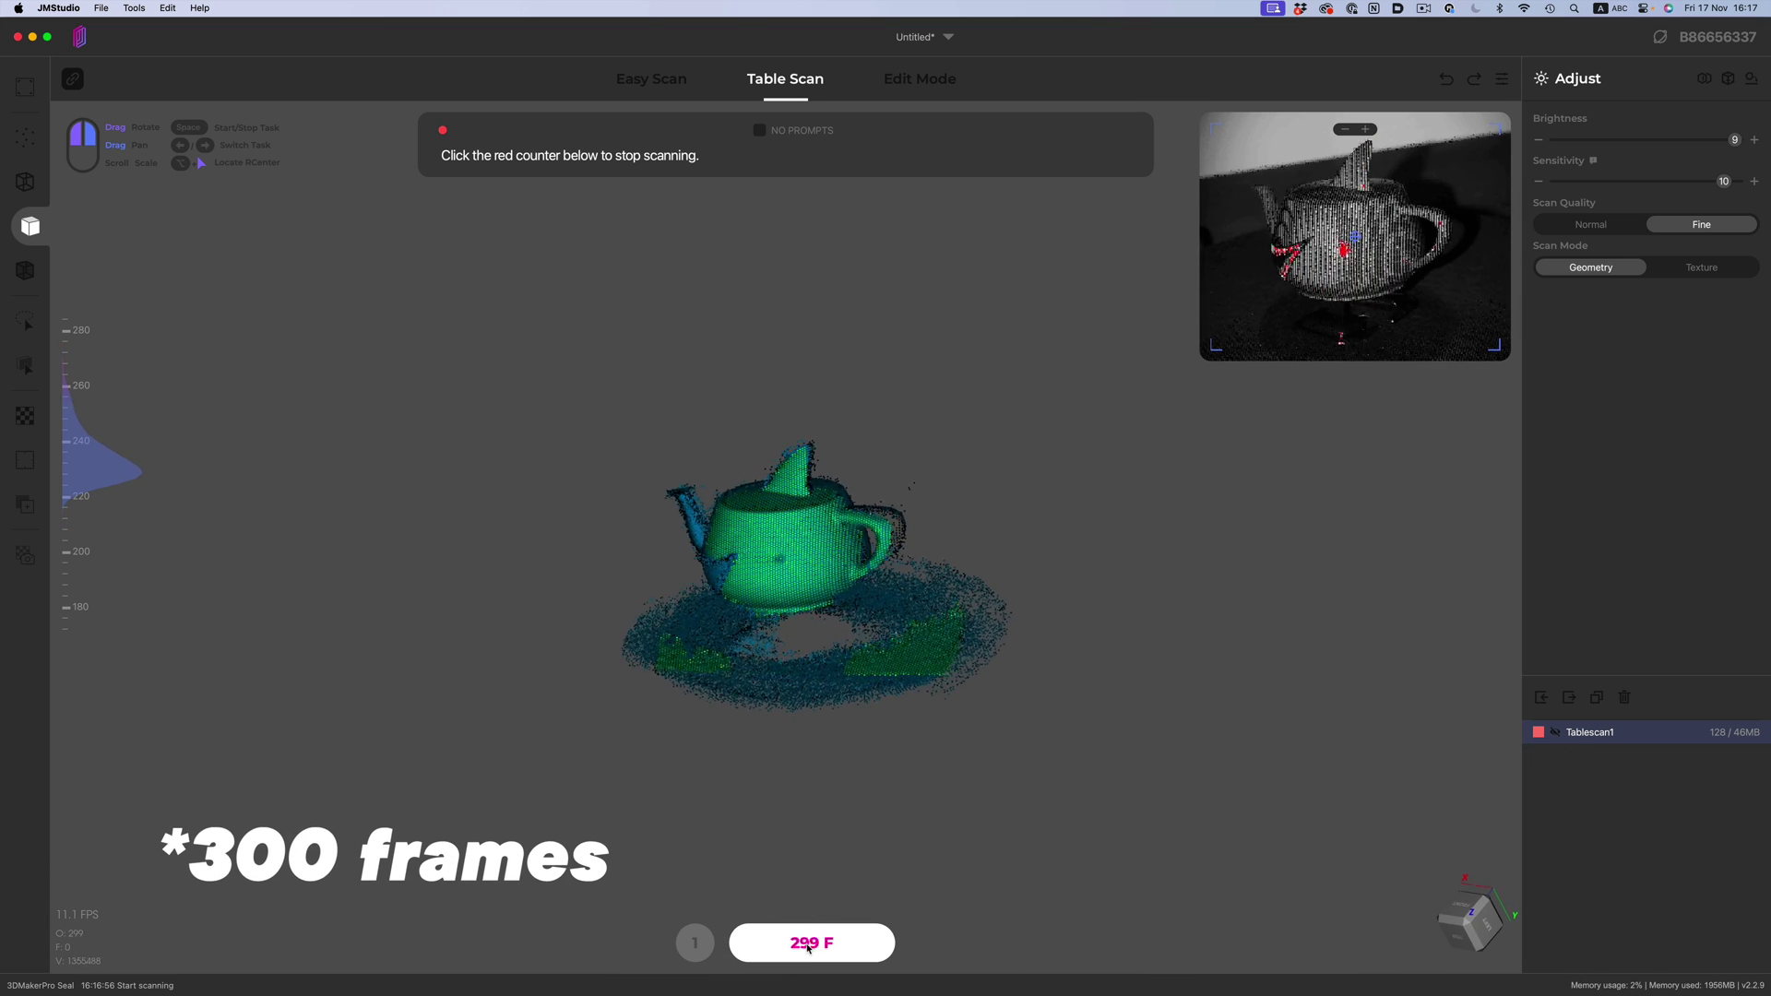
Stop the teapot scan so its frames rebuild into Handscan1.
{"action": "left_click", "coordinate": [808, 945]}
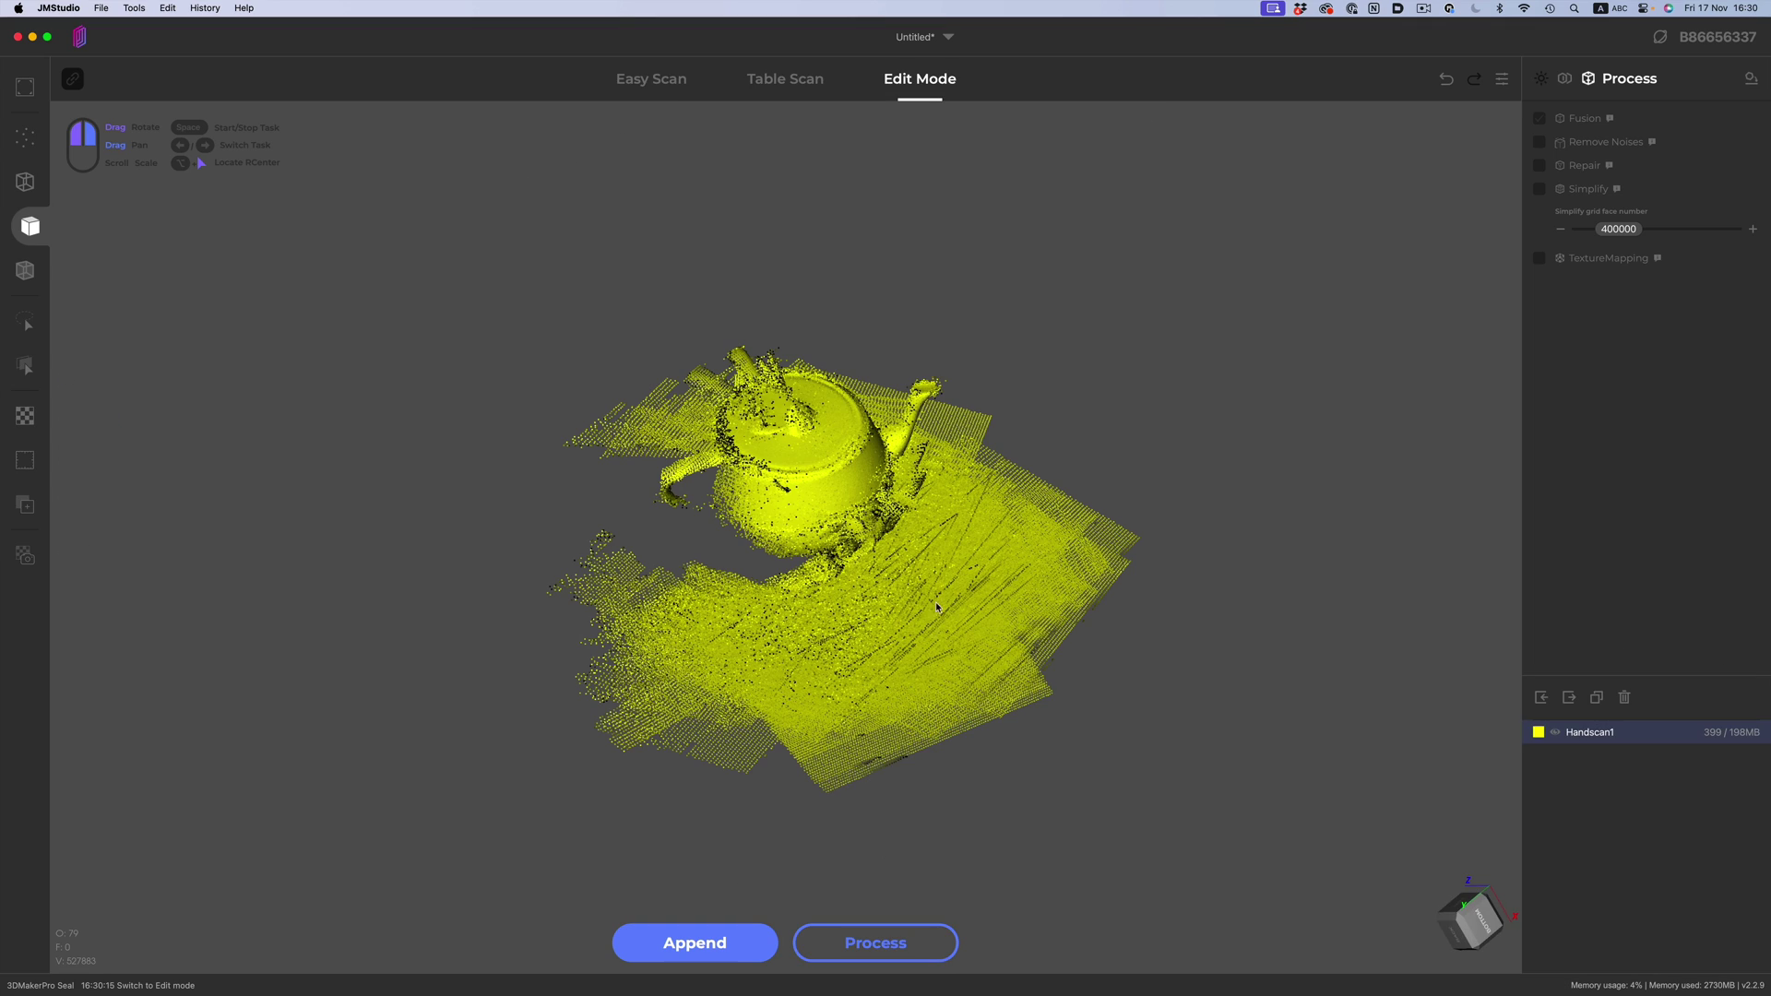
Orbit the captured teapot point cloud to inspect it.
{"action": "left_click_drag", "start_coordinate": [938, 607], "coordinate": [840, 509]}
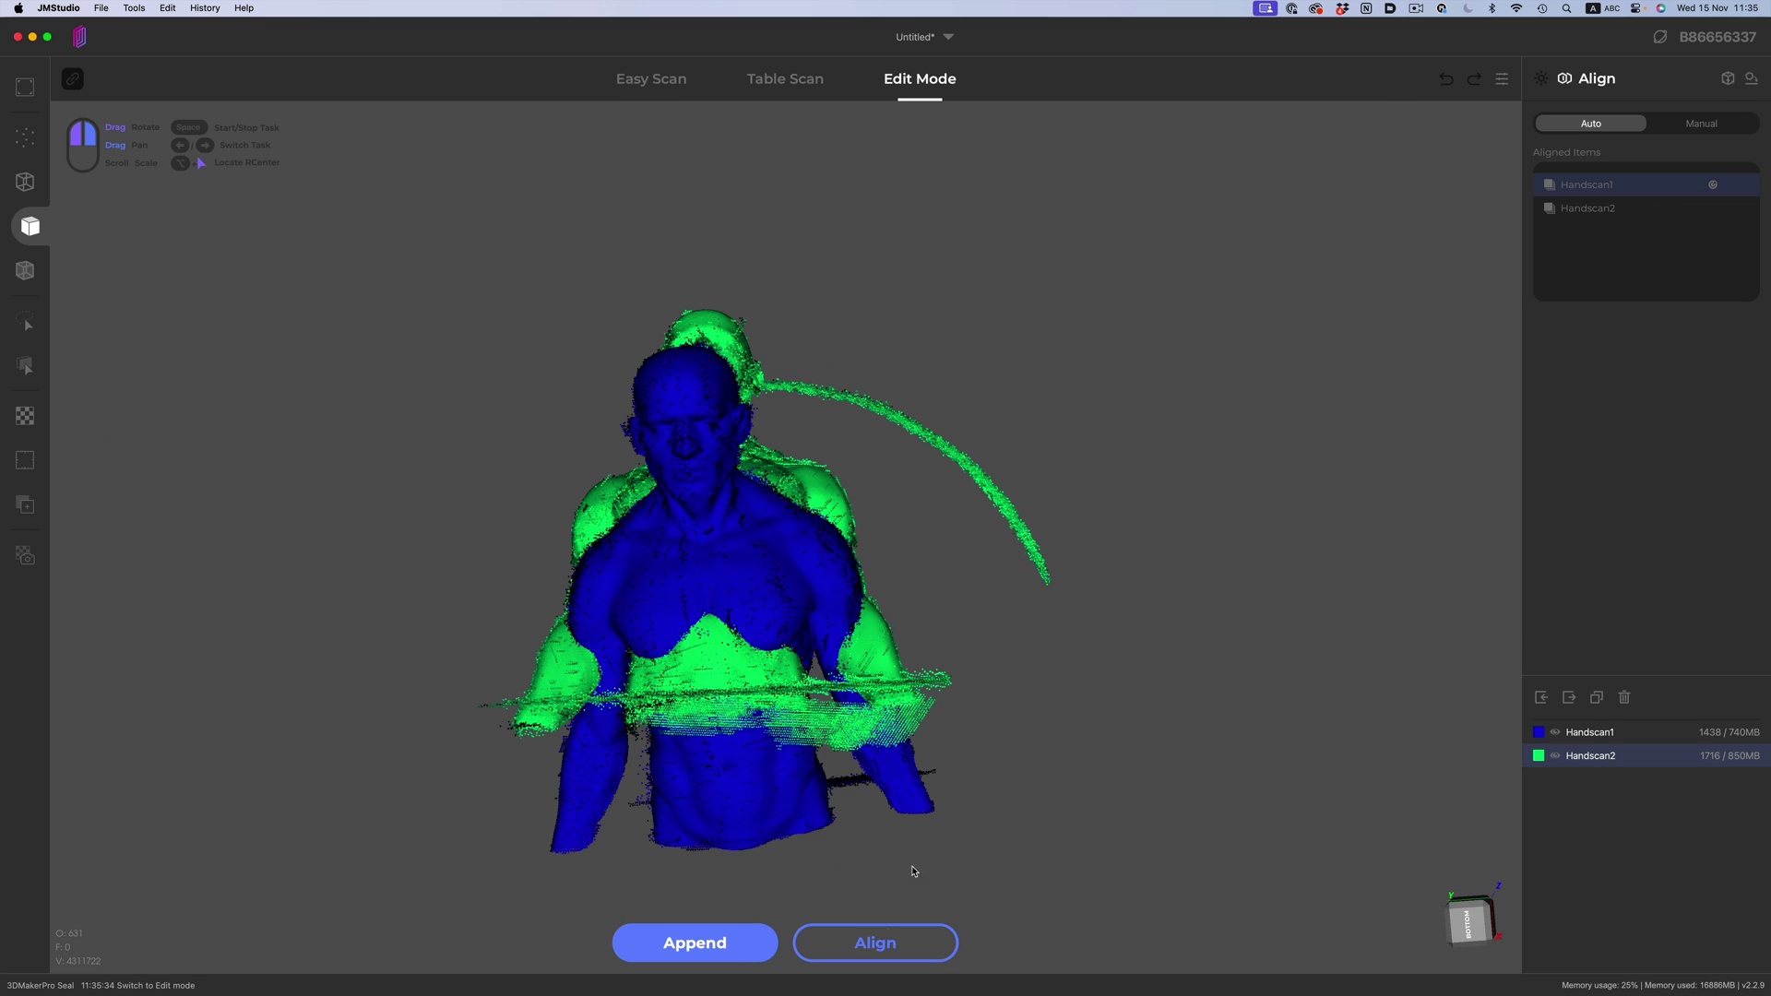
Auto-align the two bust scans and orbit around the aligned result.
{"action": "left_click", "coordinate": [894, 955]}
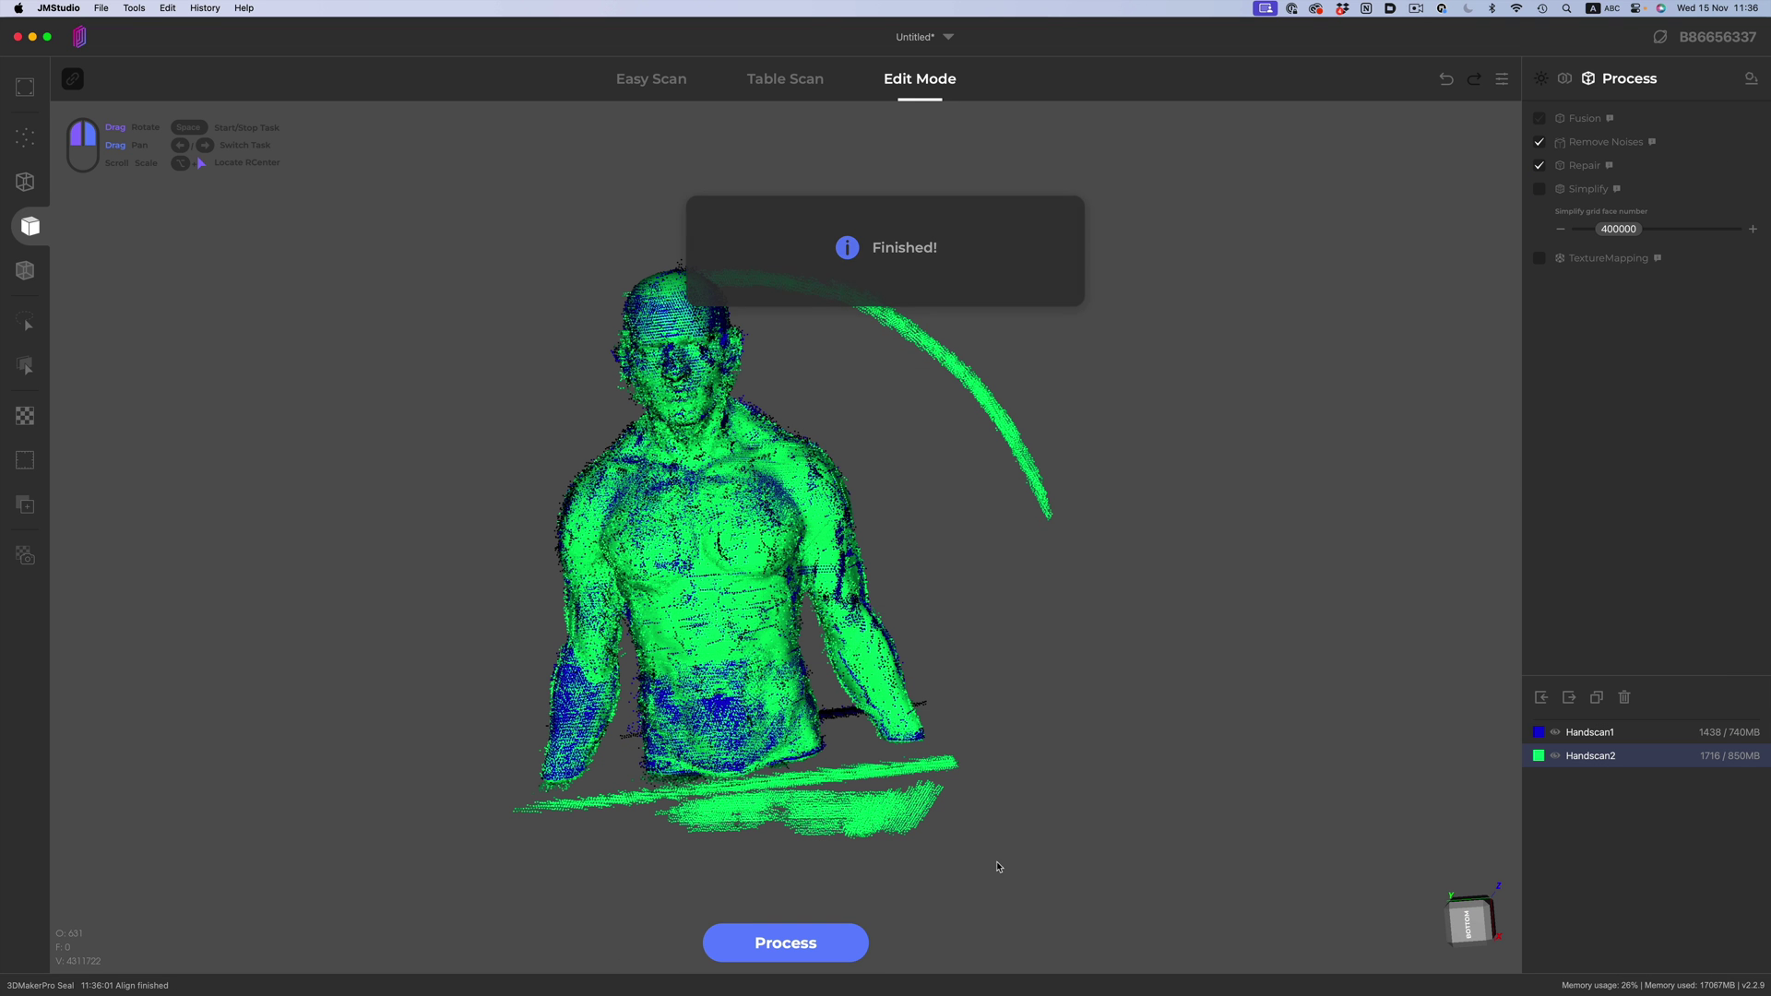
{"action": "left_click_drag", "start_coordinate": [929, 549], "coordinate": [669, 513]}
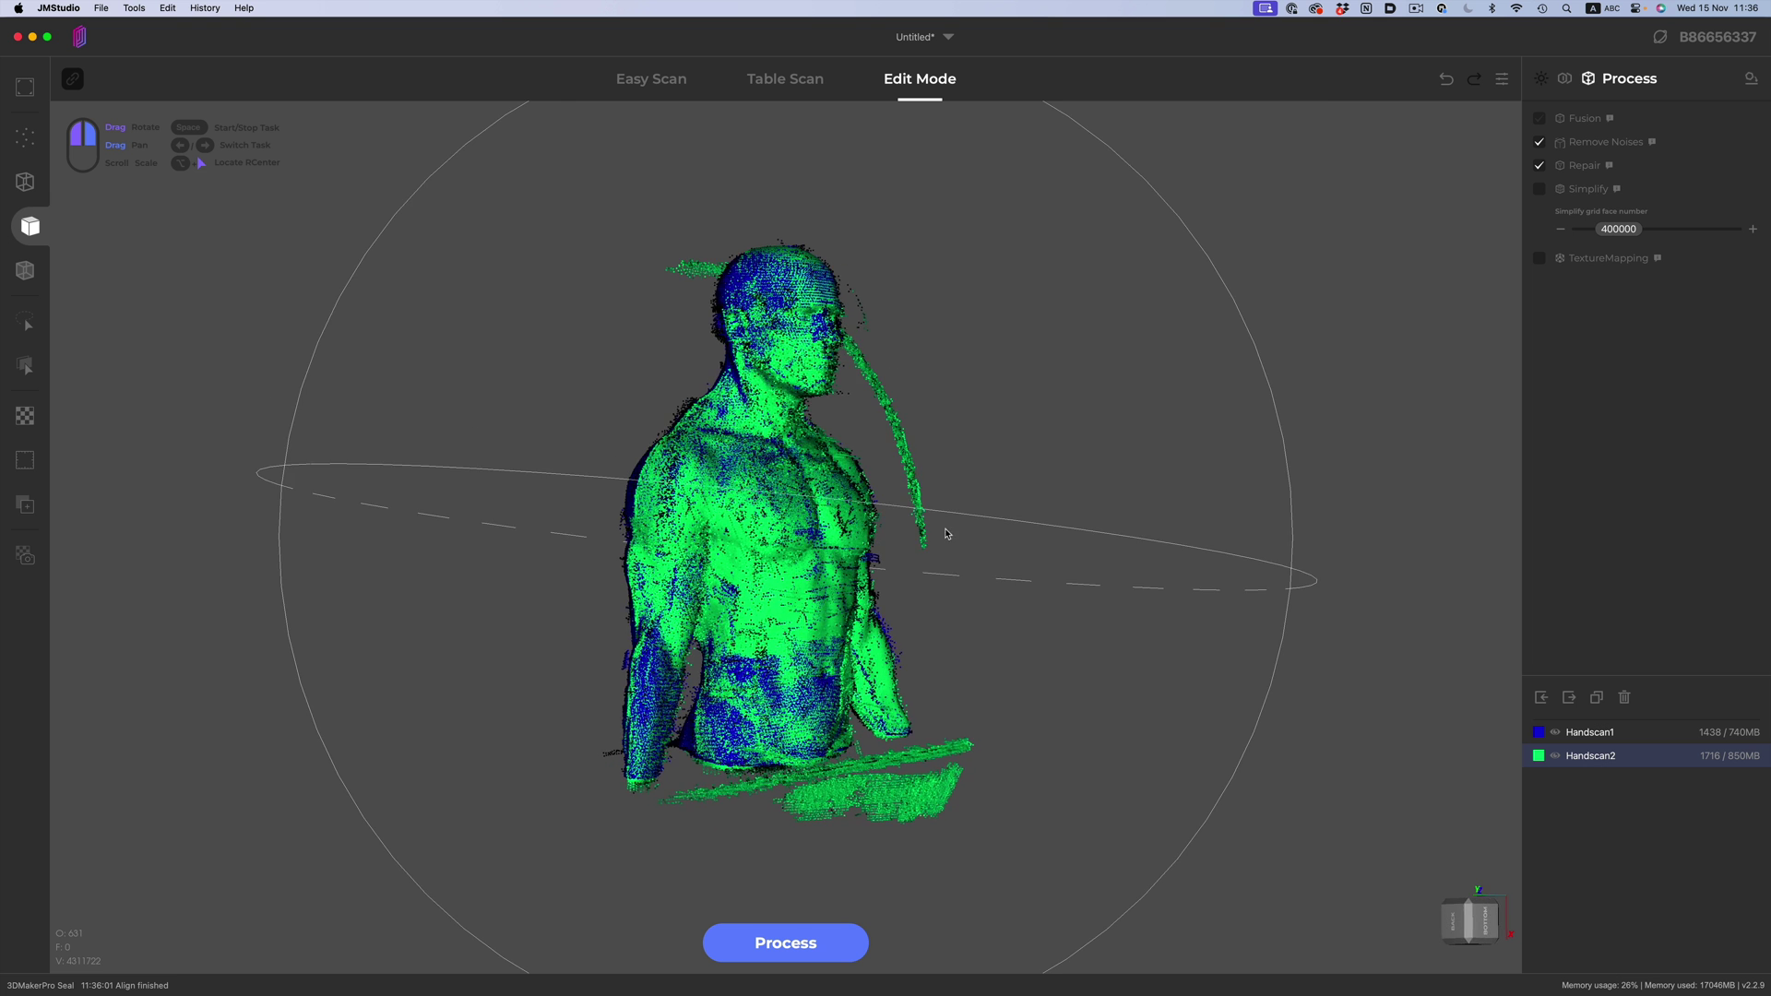
{"action": "left_click_drag", "start_coordinate": [946, 533], "coordinate": [696, 583]}
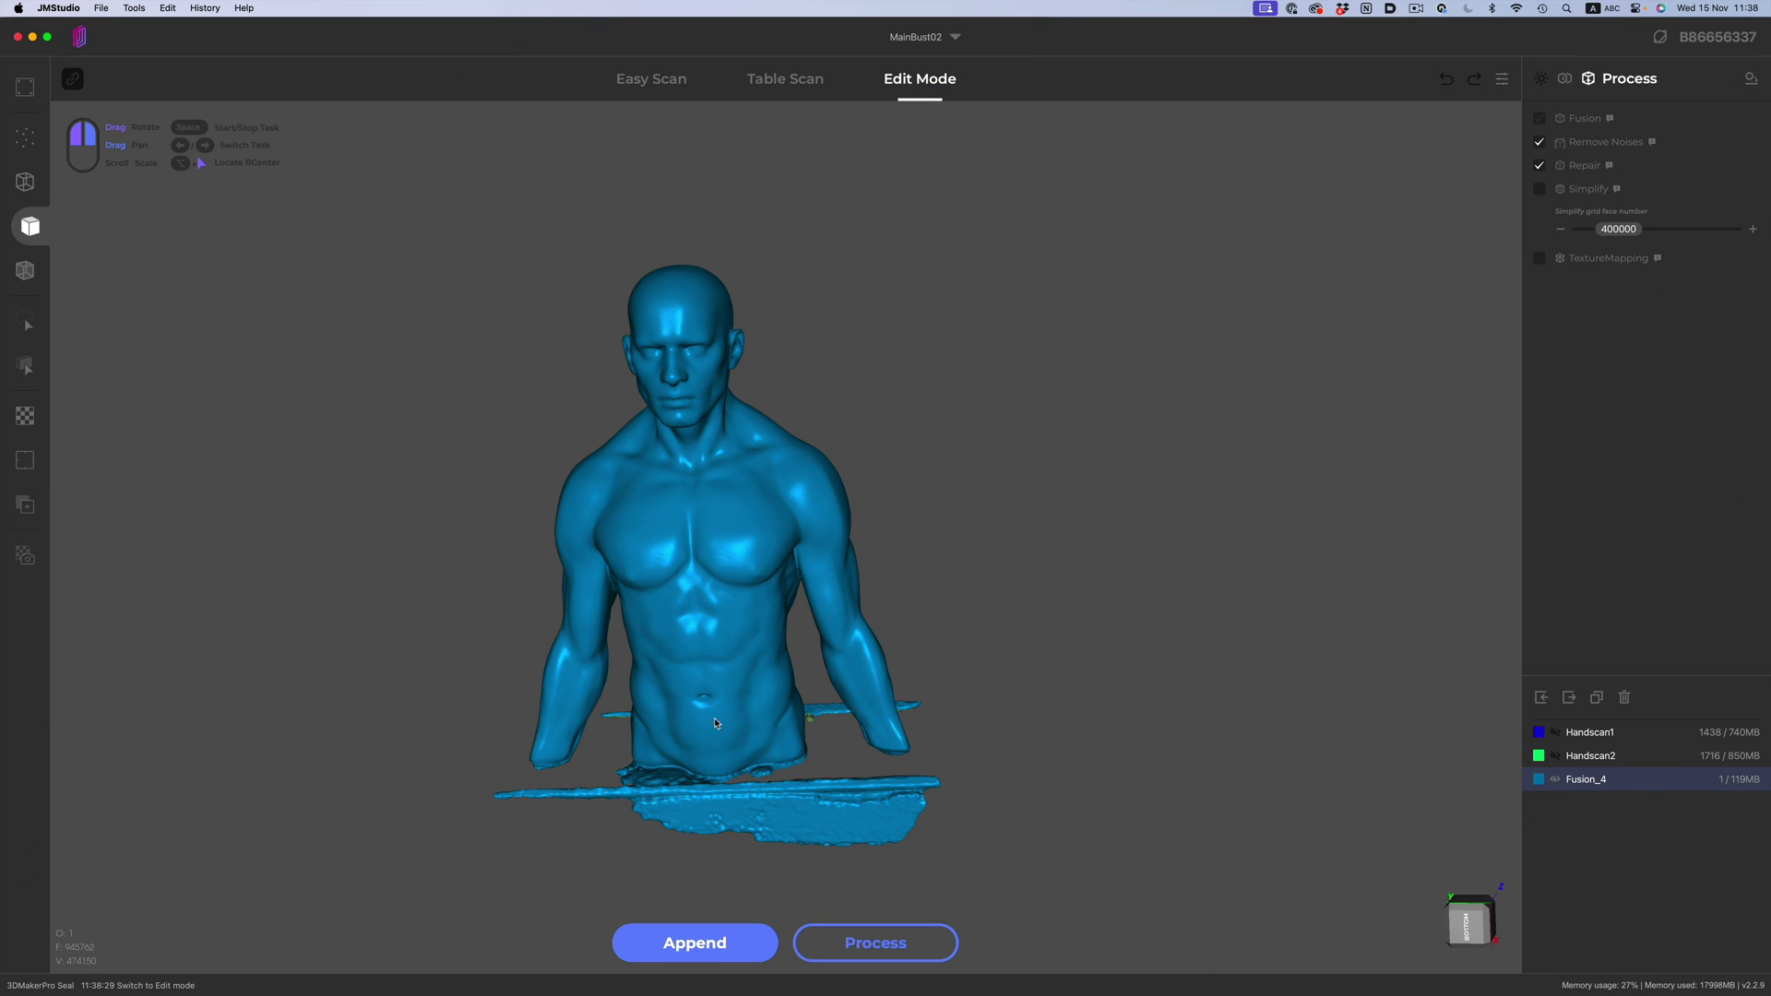
Orbit and zoom the fused bust through three-quarter, back, profile and front views.
{"action": "left_click_drag", "start_coordinate": [745, 717], "coordinate": [910, 600]}
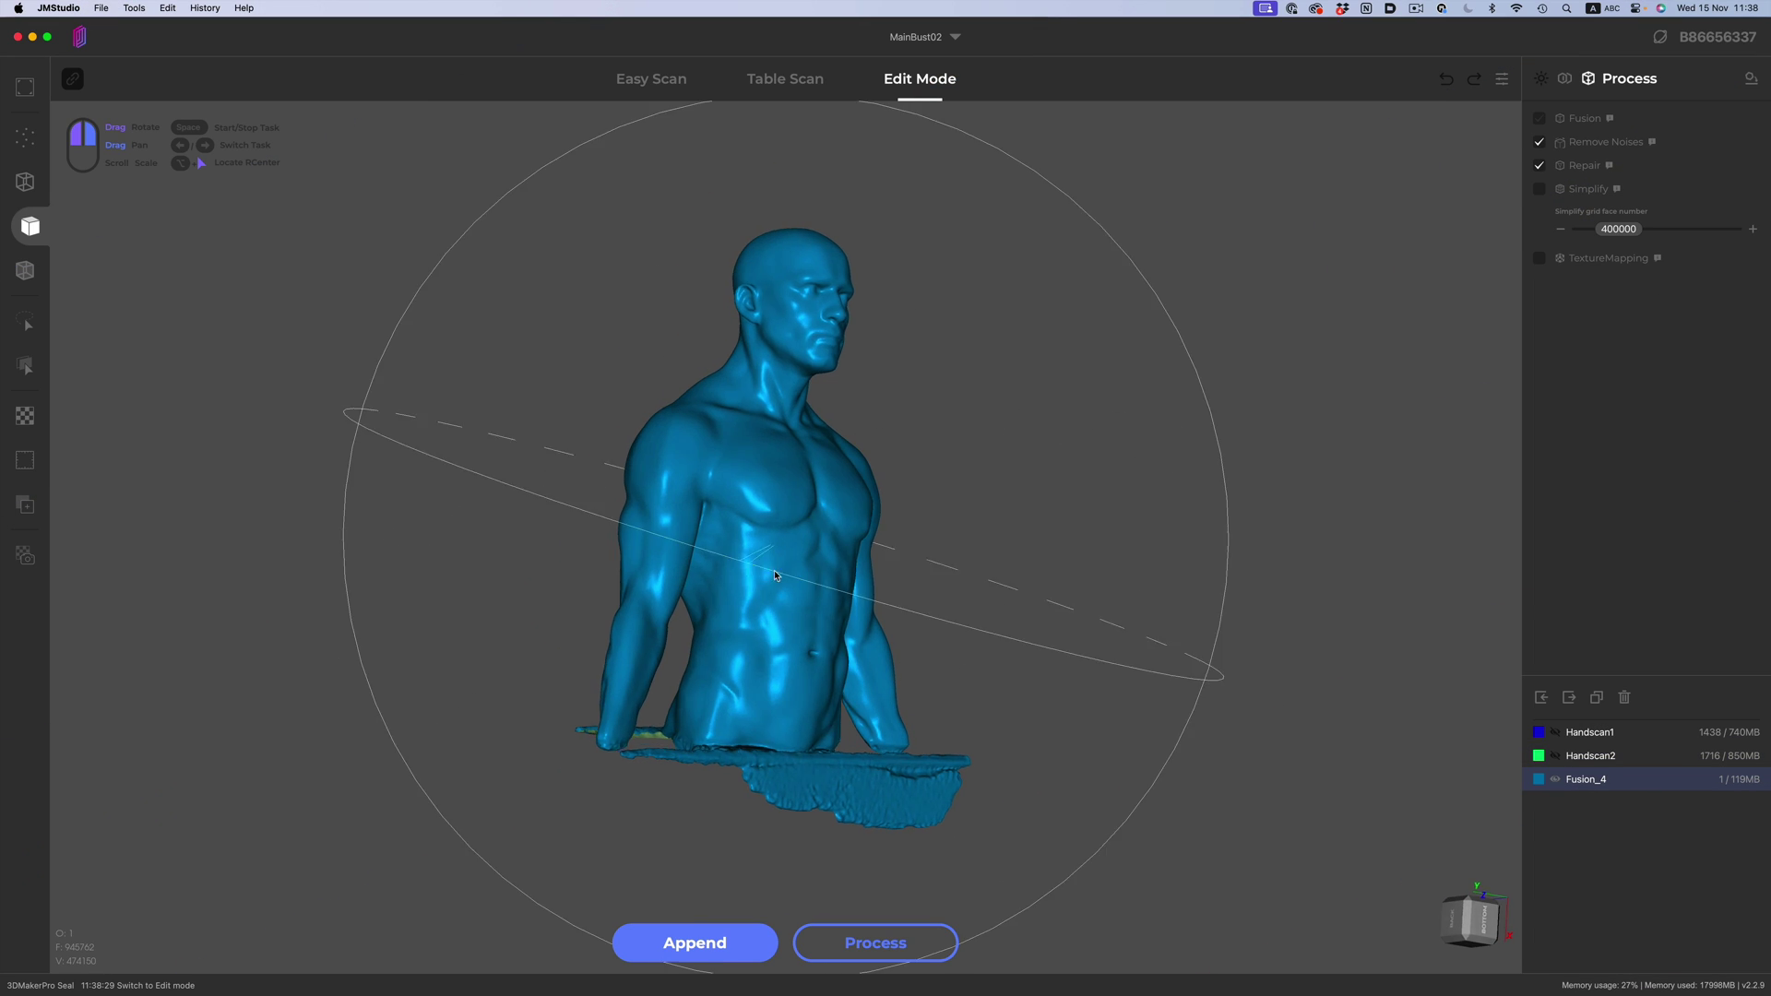
{"action": "left_click_drag", "start_coordinate": [775, 576], "coordinate": [1164, 690]}
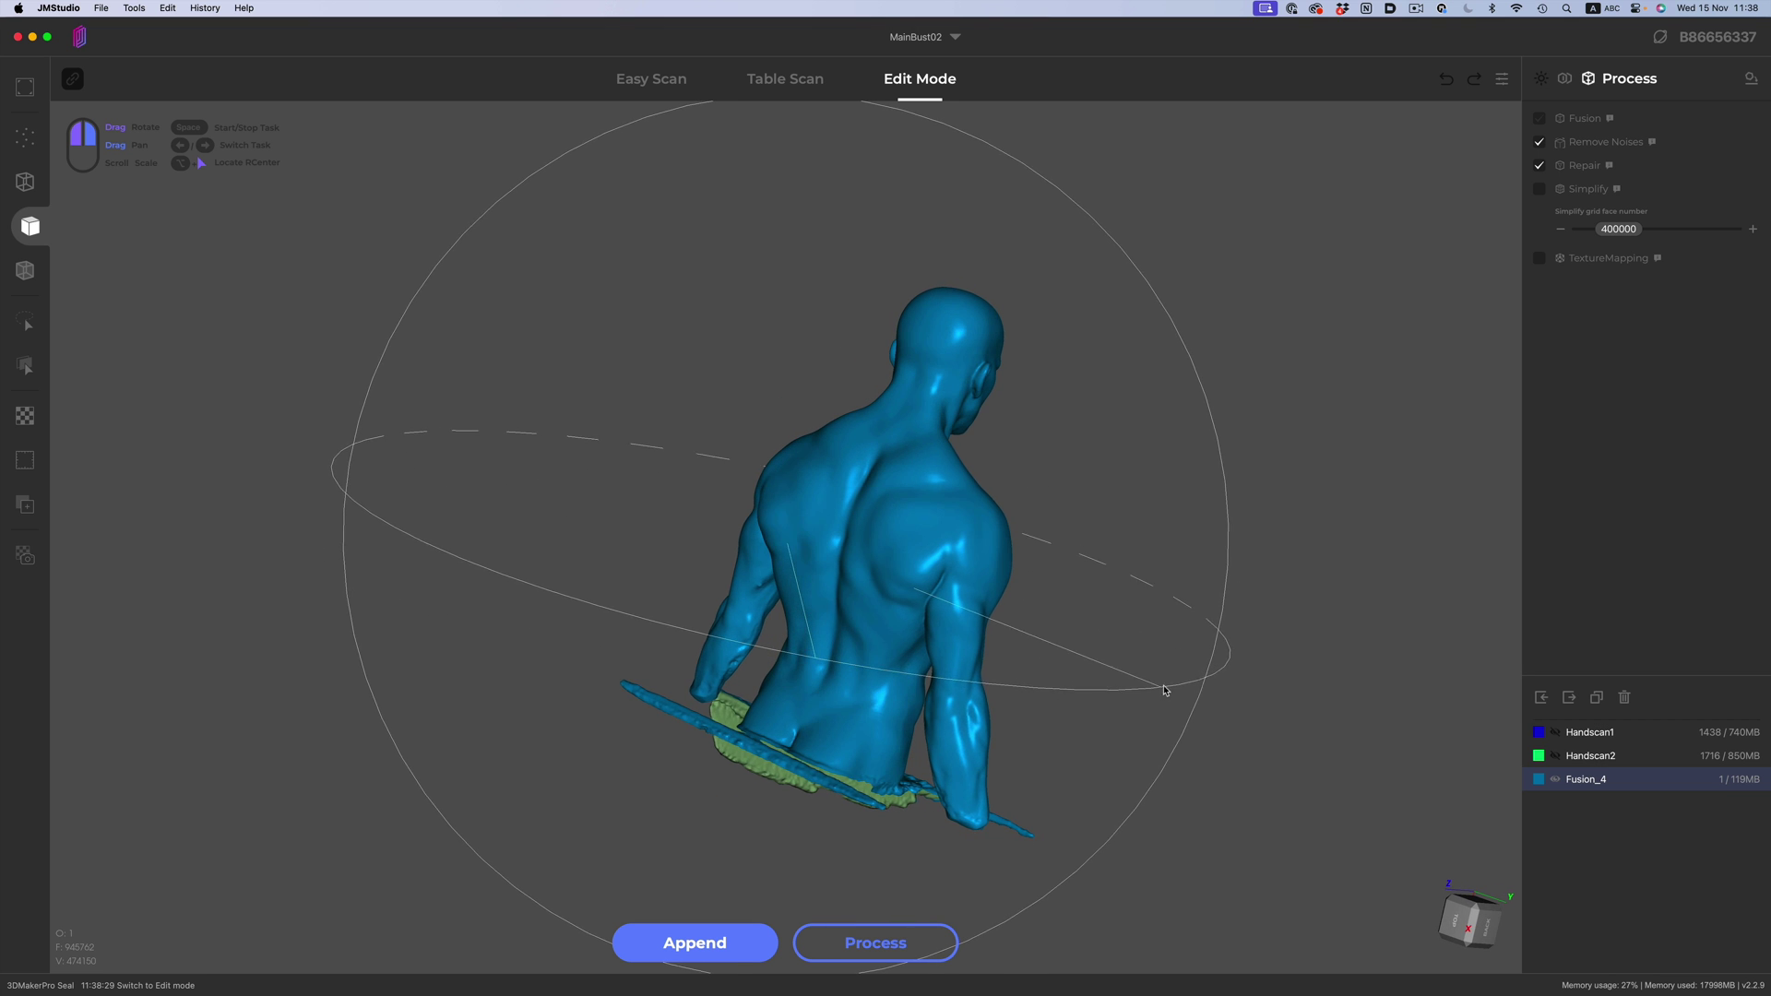
{"action": "left_click_drag", "start_coordinate": [768, 583], "coordinate": [876, 650]}
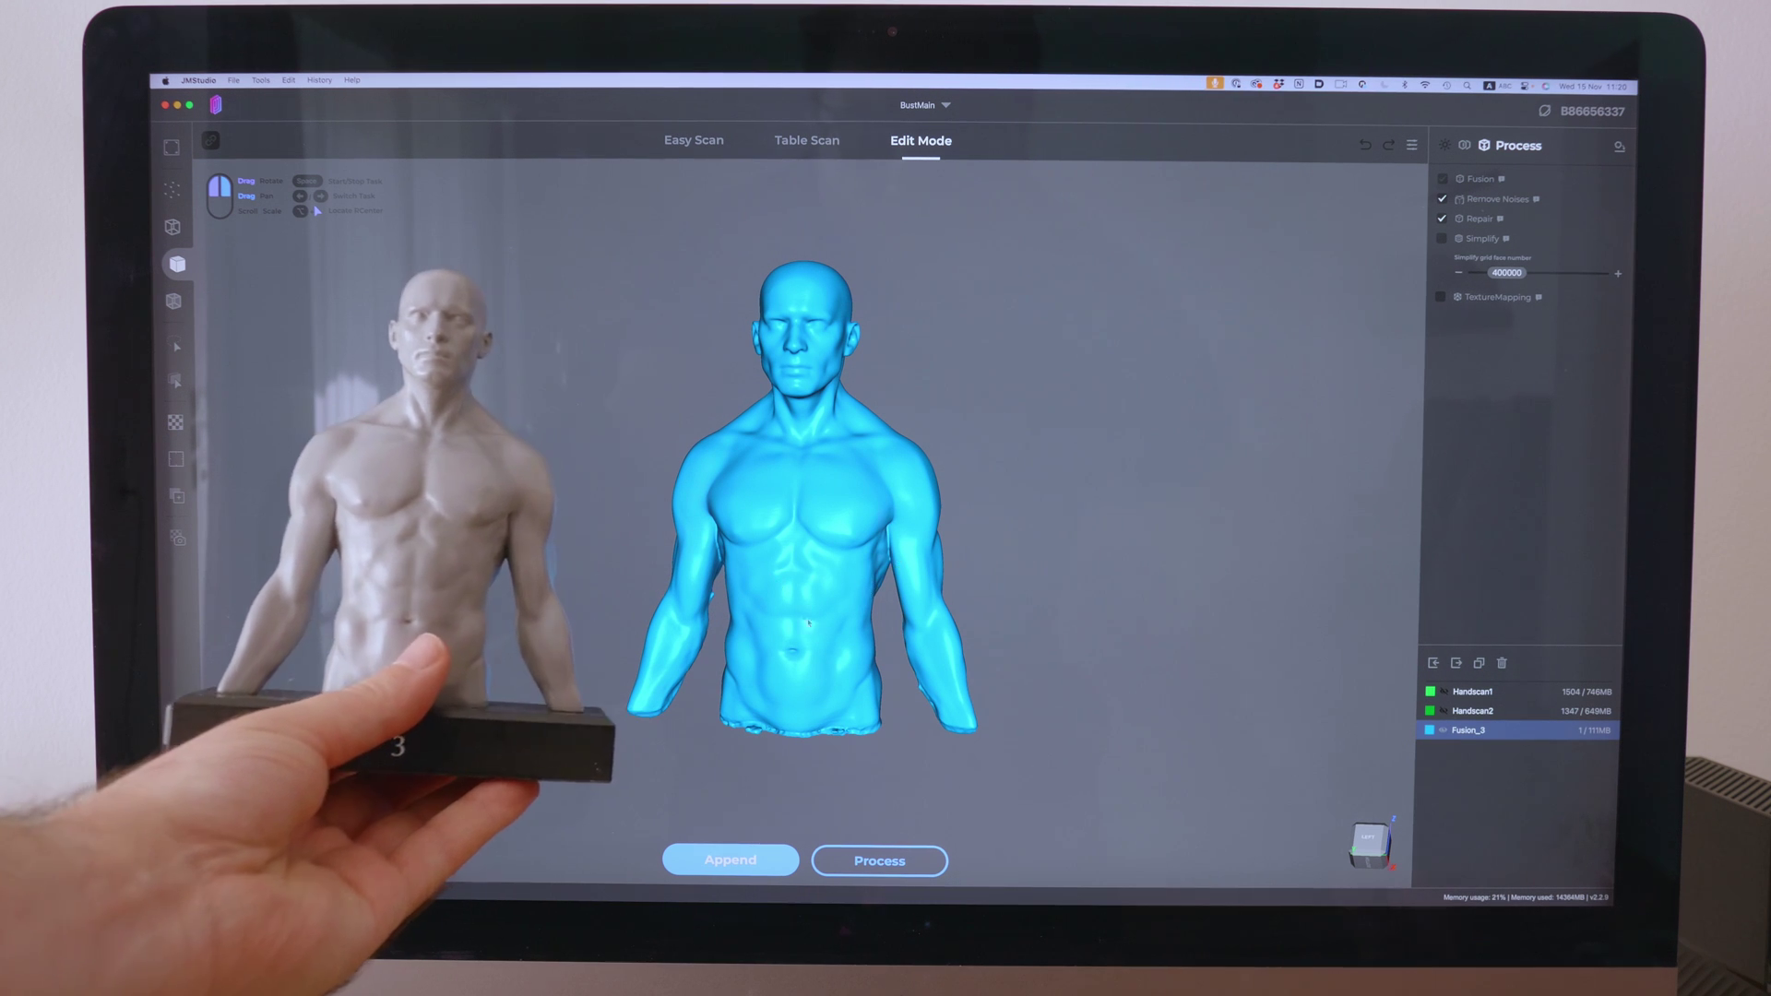
{"action": "left_click_drag", "start_coordinate": [760, 558], "coordinate": [1031, 586]}
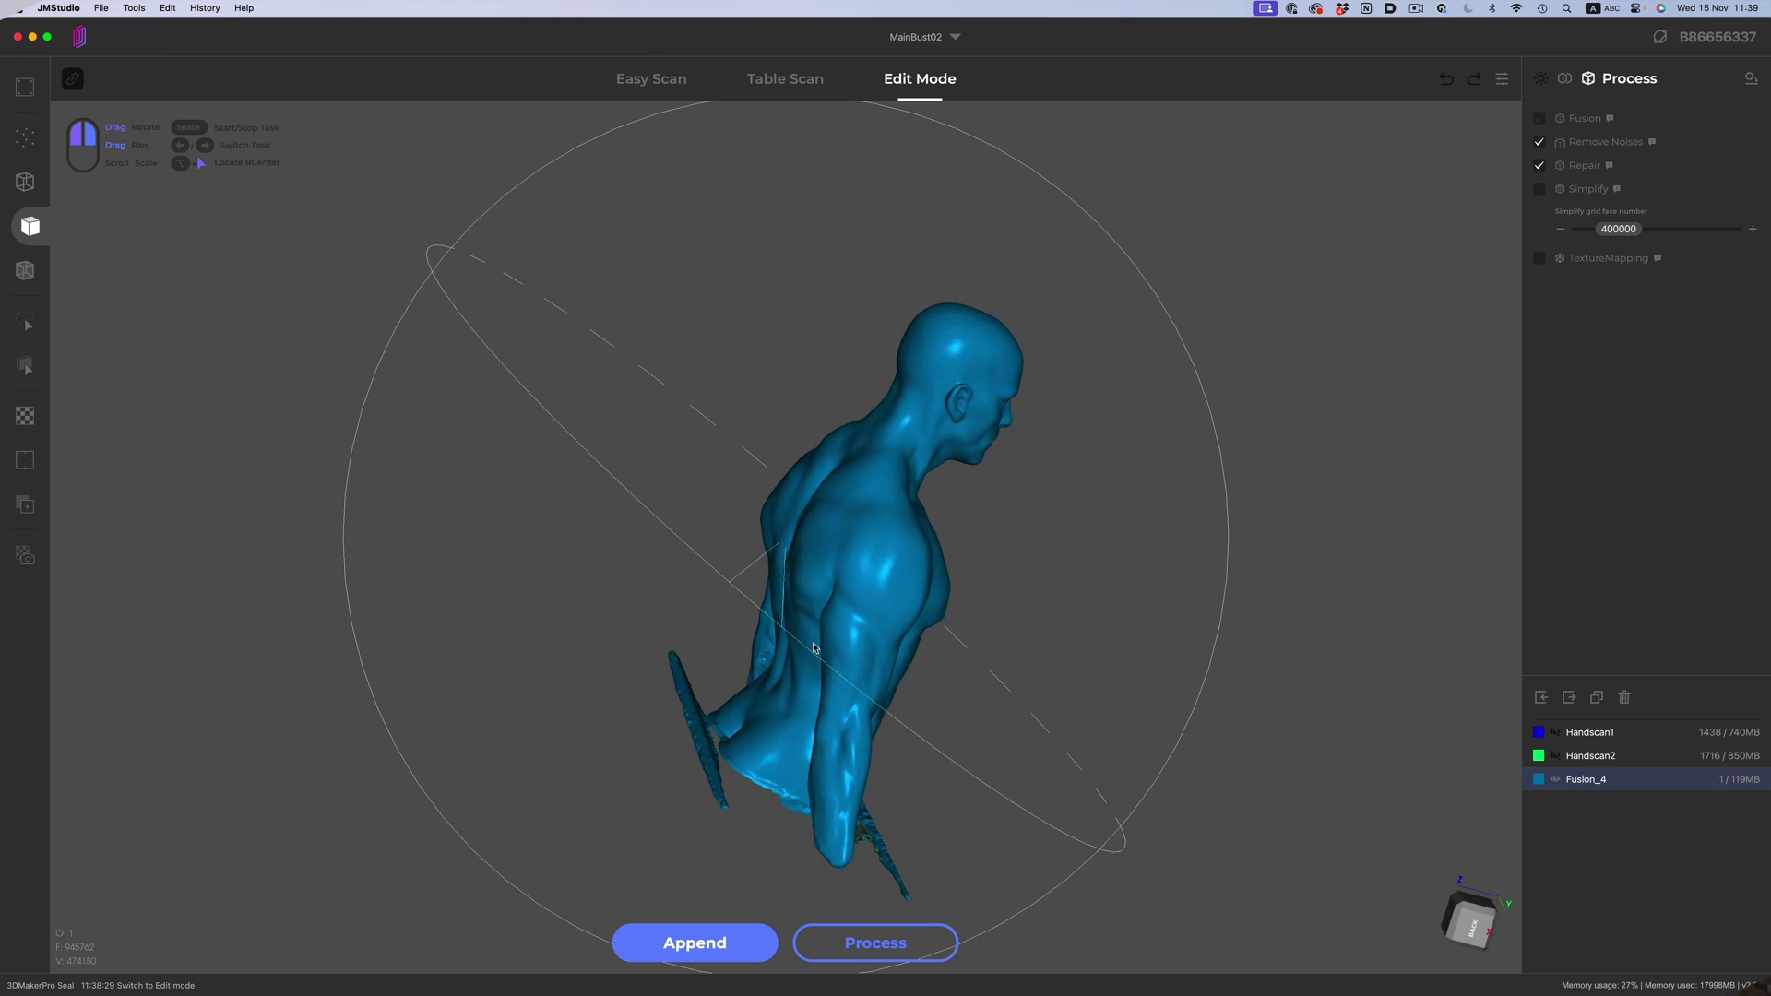
{"action": "left_click_drag", "start_coordinate": [814, 648], "coordinate": [701, 427]}
{"action": "scroll", "coordinate": [932, 431], "scroll_direction": "up", "scroll_amount": 3}
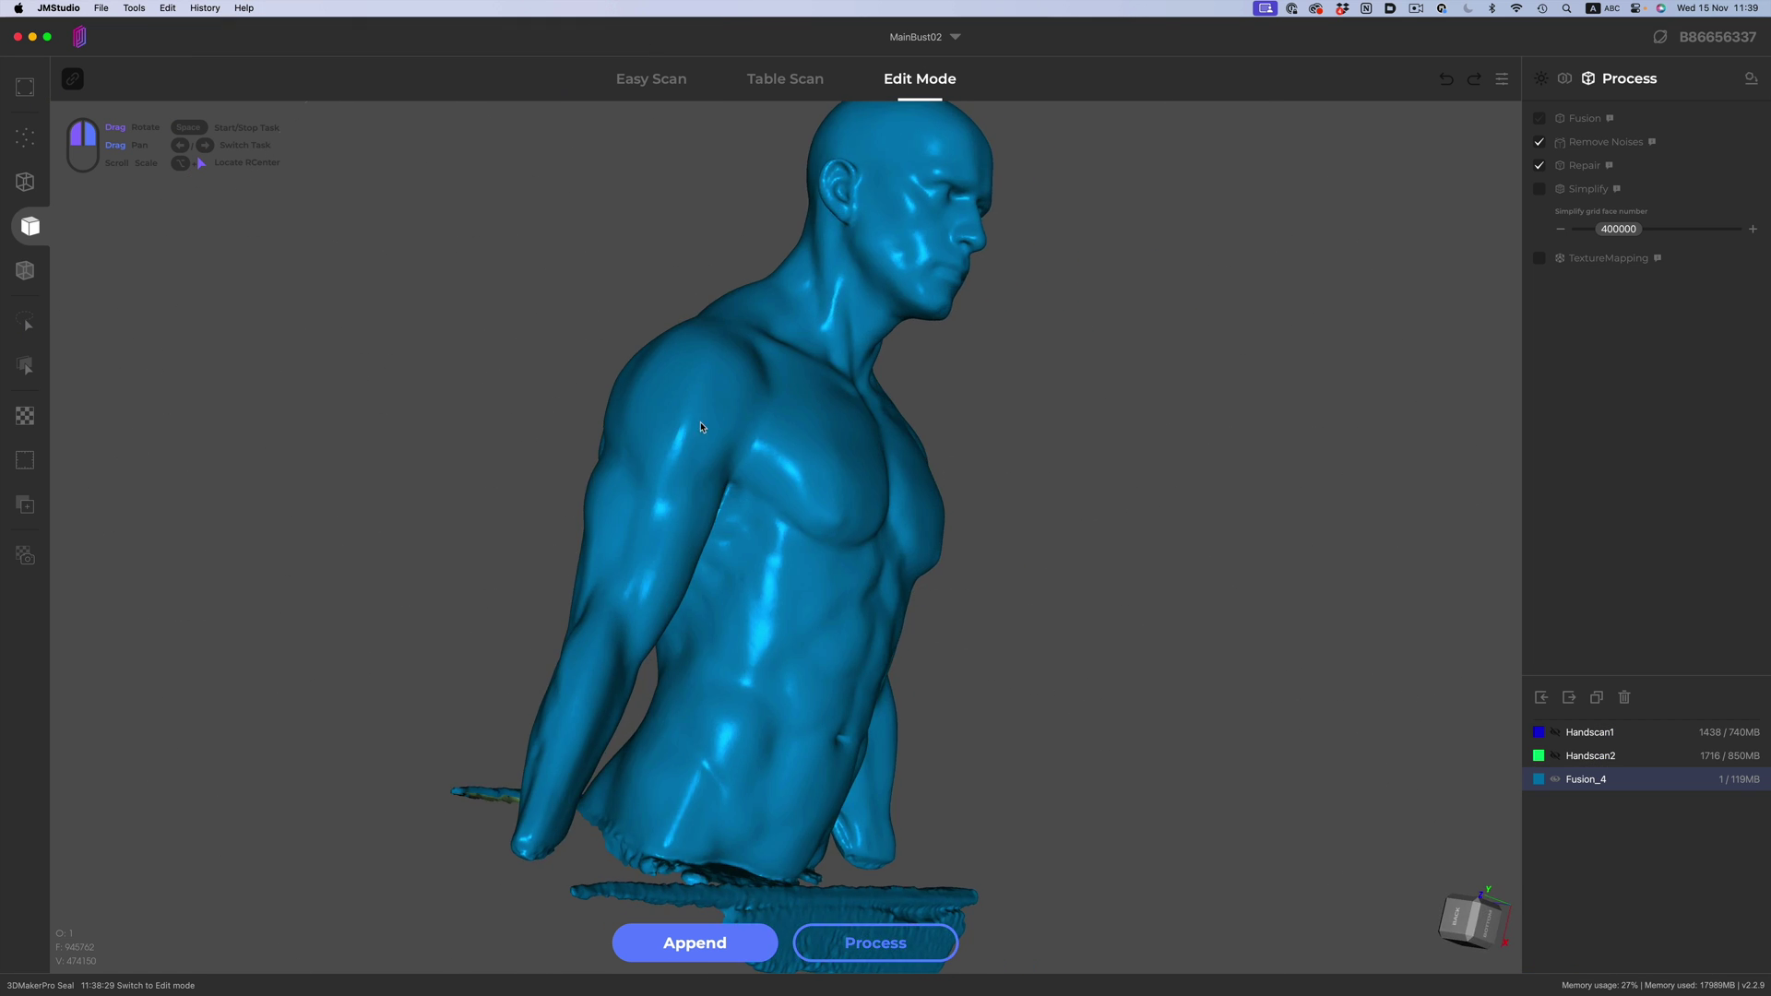
{"action": "scroll", "coordinate": [848, 374], "scroll_direction": "up", "scroll_amount": 2}
{"action": "right_click_drag", "start_coordinate": [876, 341], "coordinate": [876, 553]}
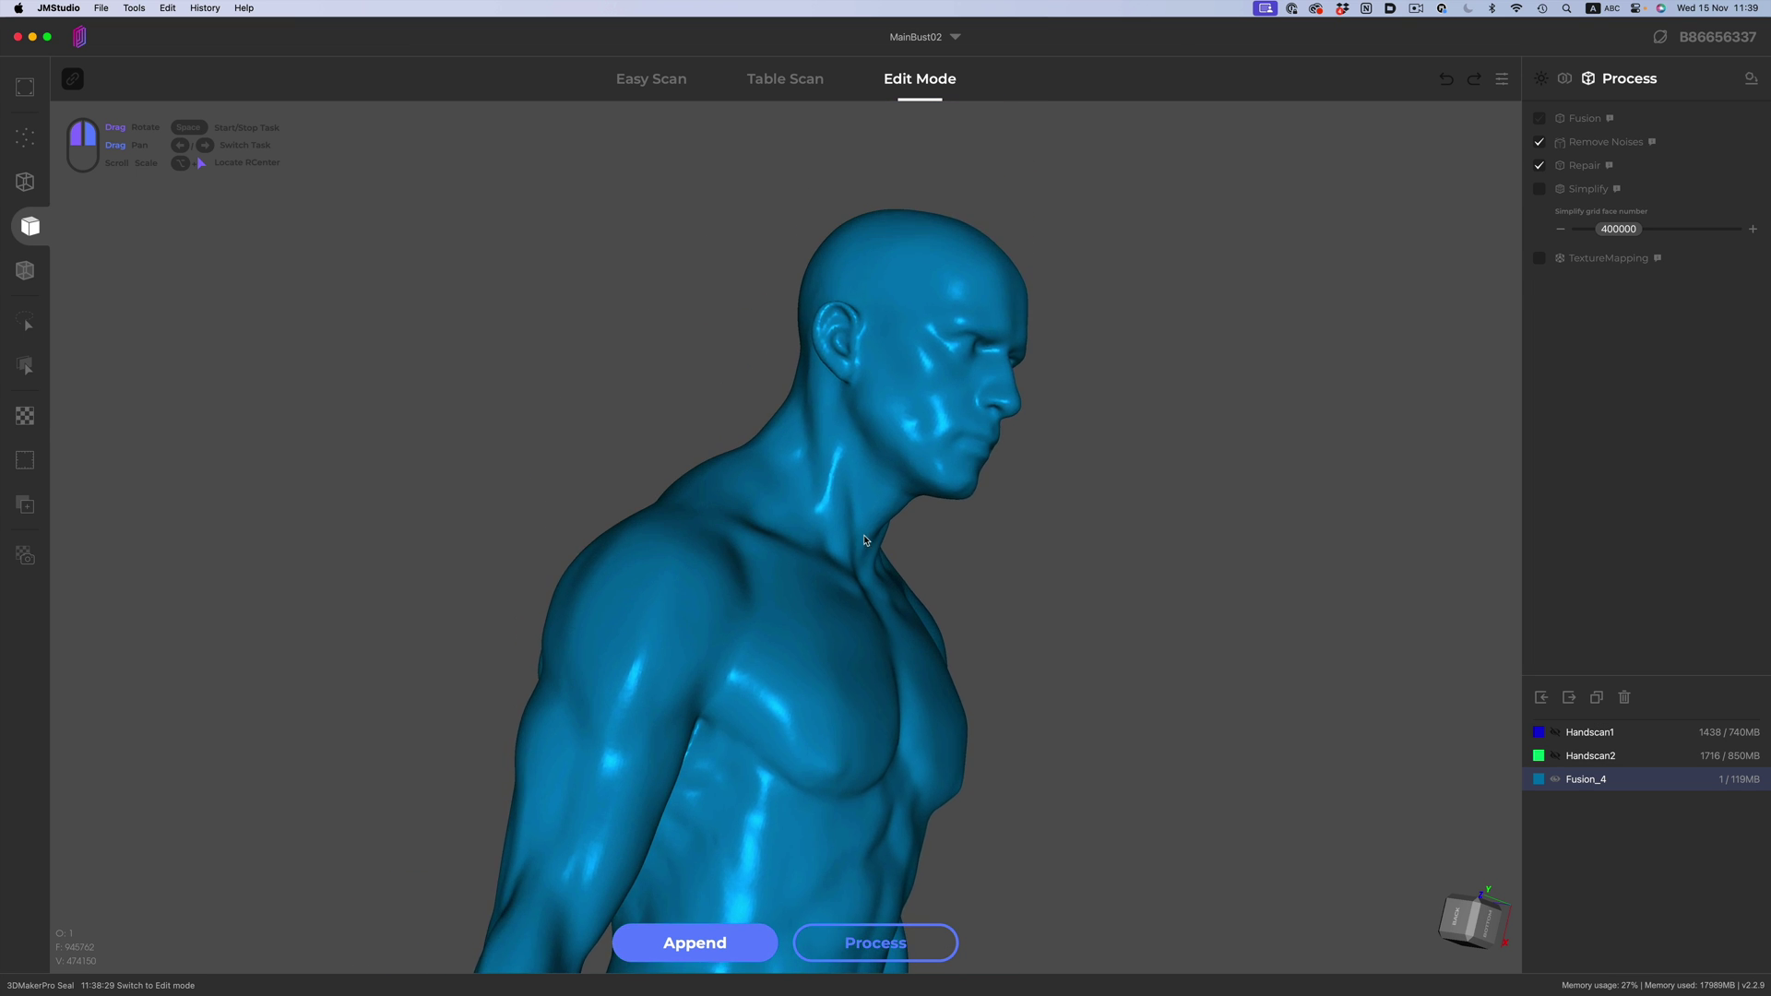
{"action": "left_click_drag", "start_coordinate": [877, 553], "coordinate": [885, 878]}
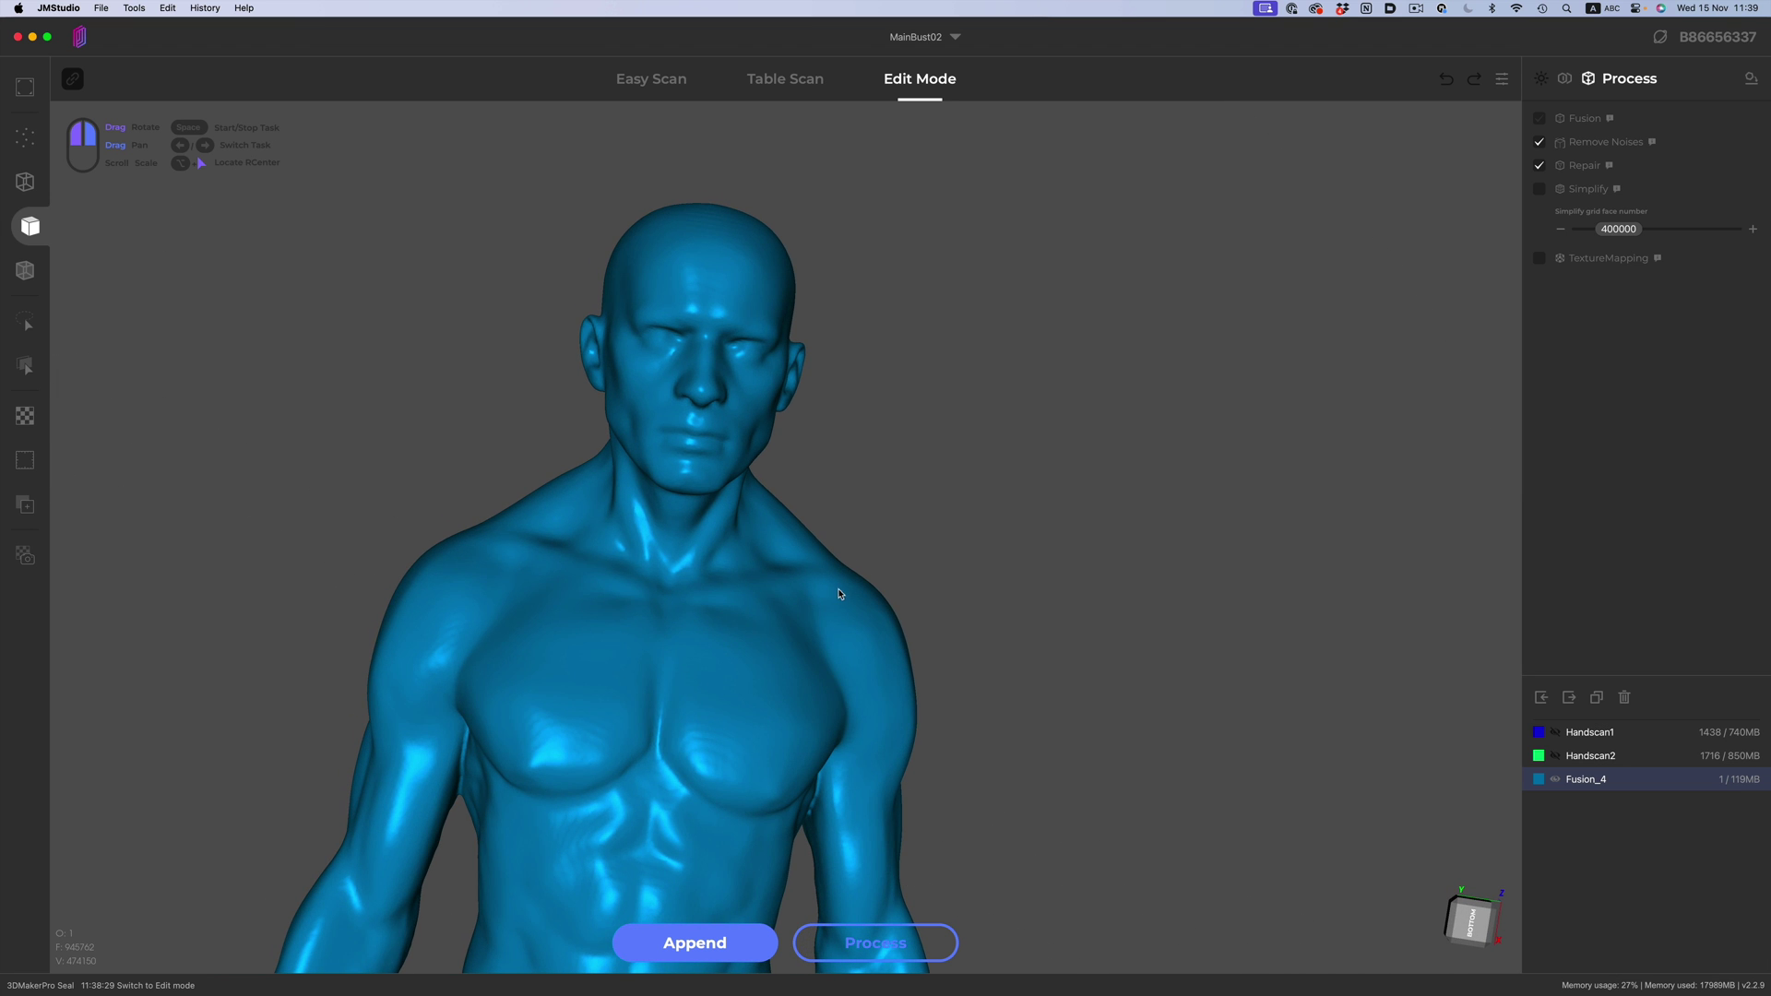
{"action": "left_click_drag", "start_coordinate": [769, 611], "coordinate": [459, 602]}
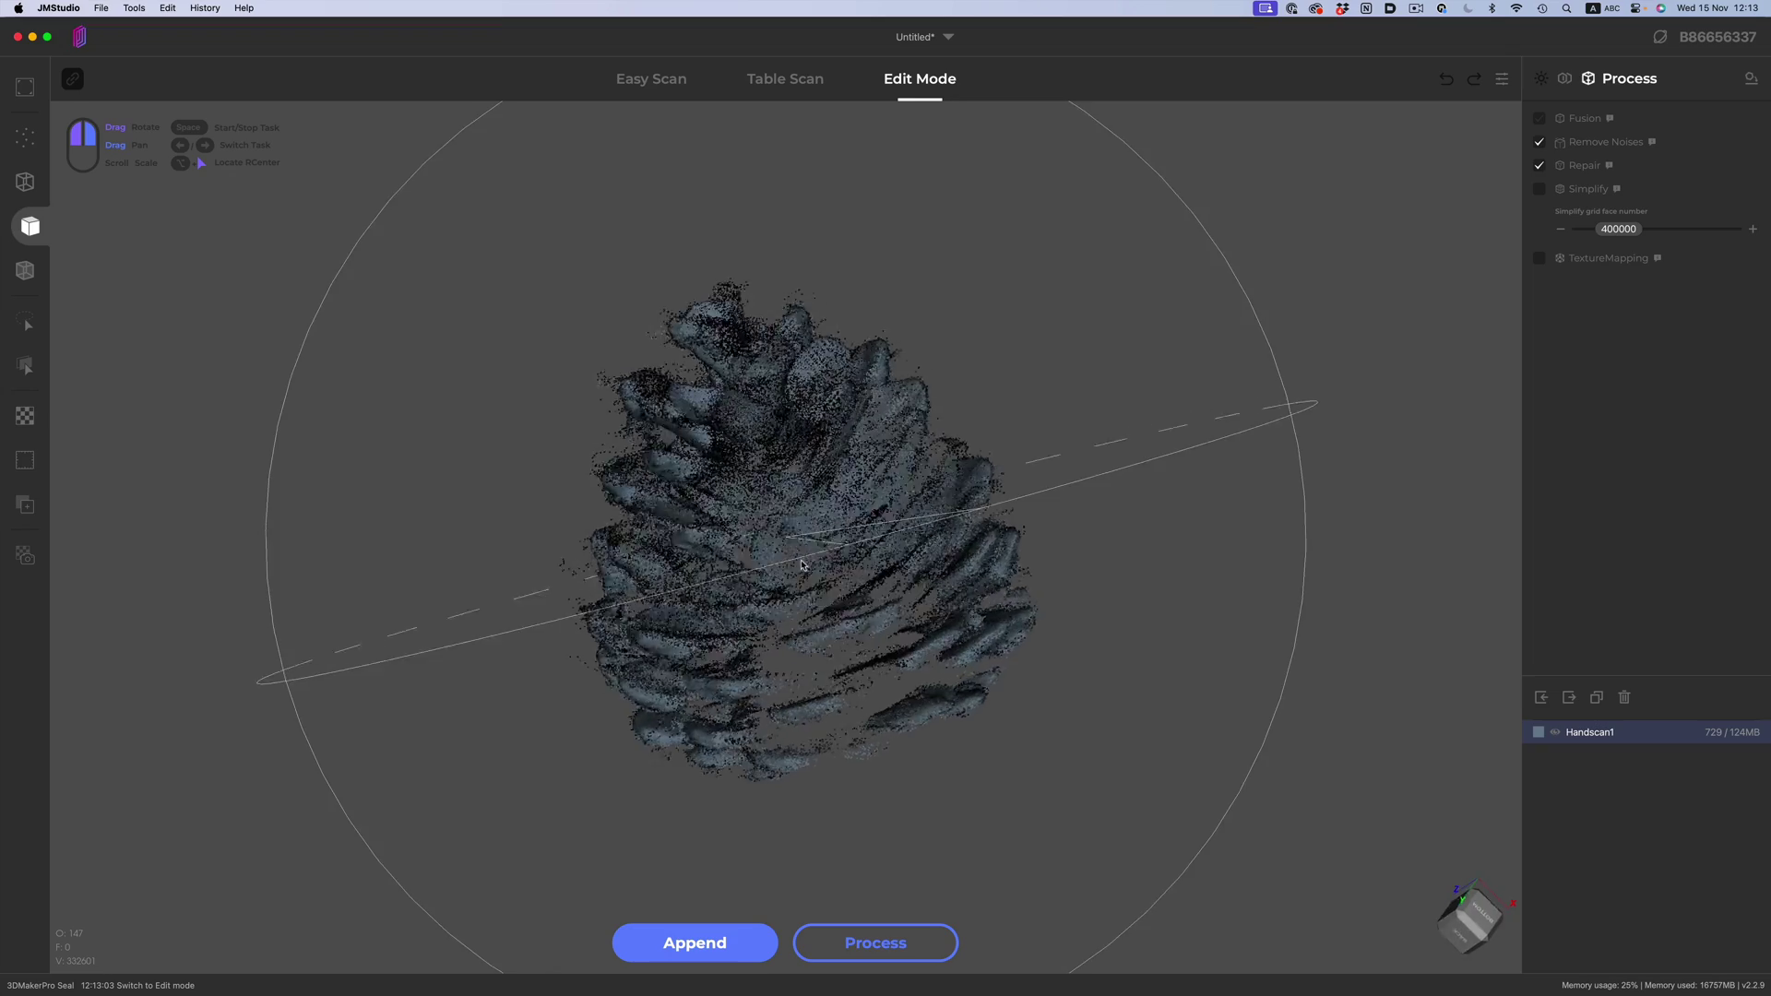
Orbit the pine cone point cloud to check coverage from the side and above.
{"action": "left_click_drag", "start_coordinate": [876, 442], "coordinate": [815, 636]}
{"action": "left_click_drag", "start_coordinate": [879, 509], "coordinate": [824, 738]}
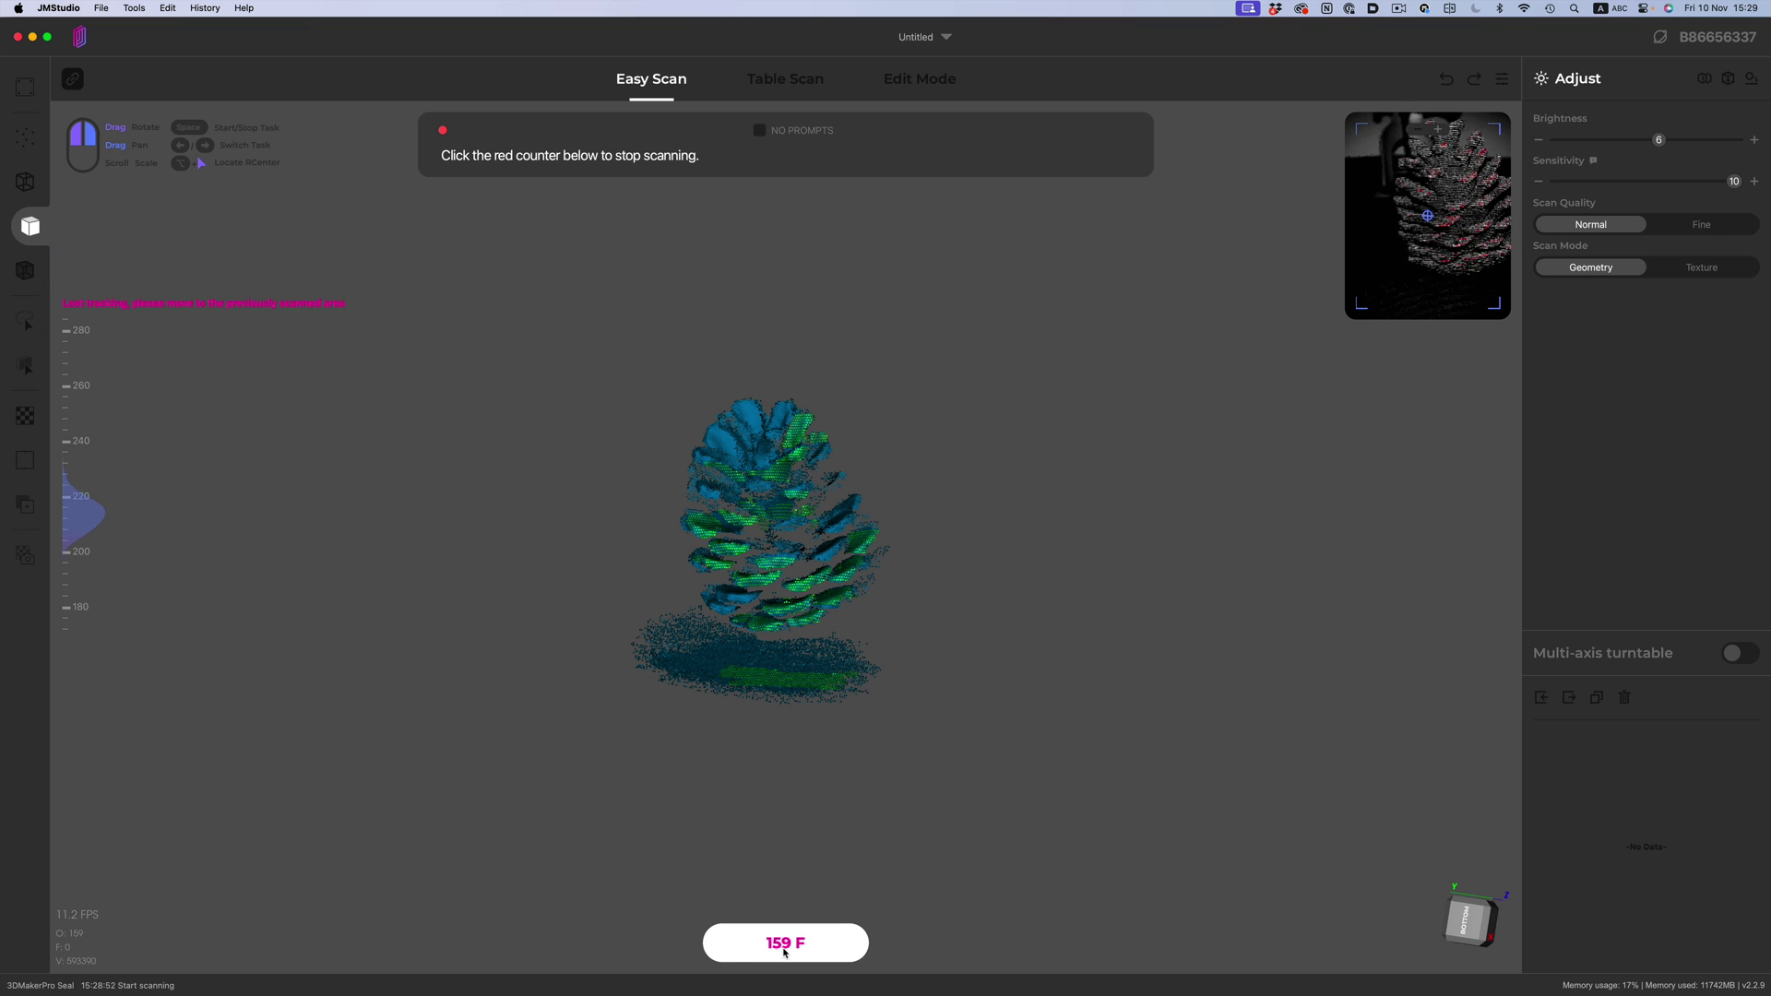
Stop the pine cone scan at 1444 frames and let it rebuild.
{"action": "left_click", "coordinate": [784, 951]}
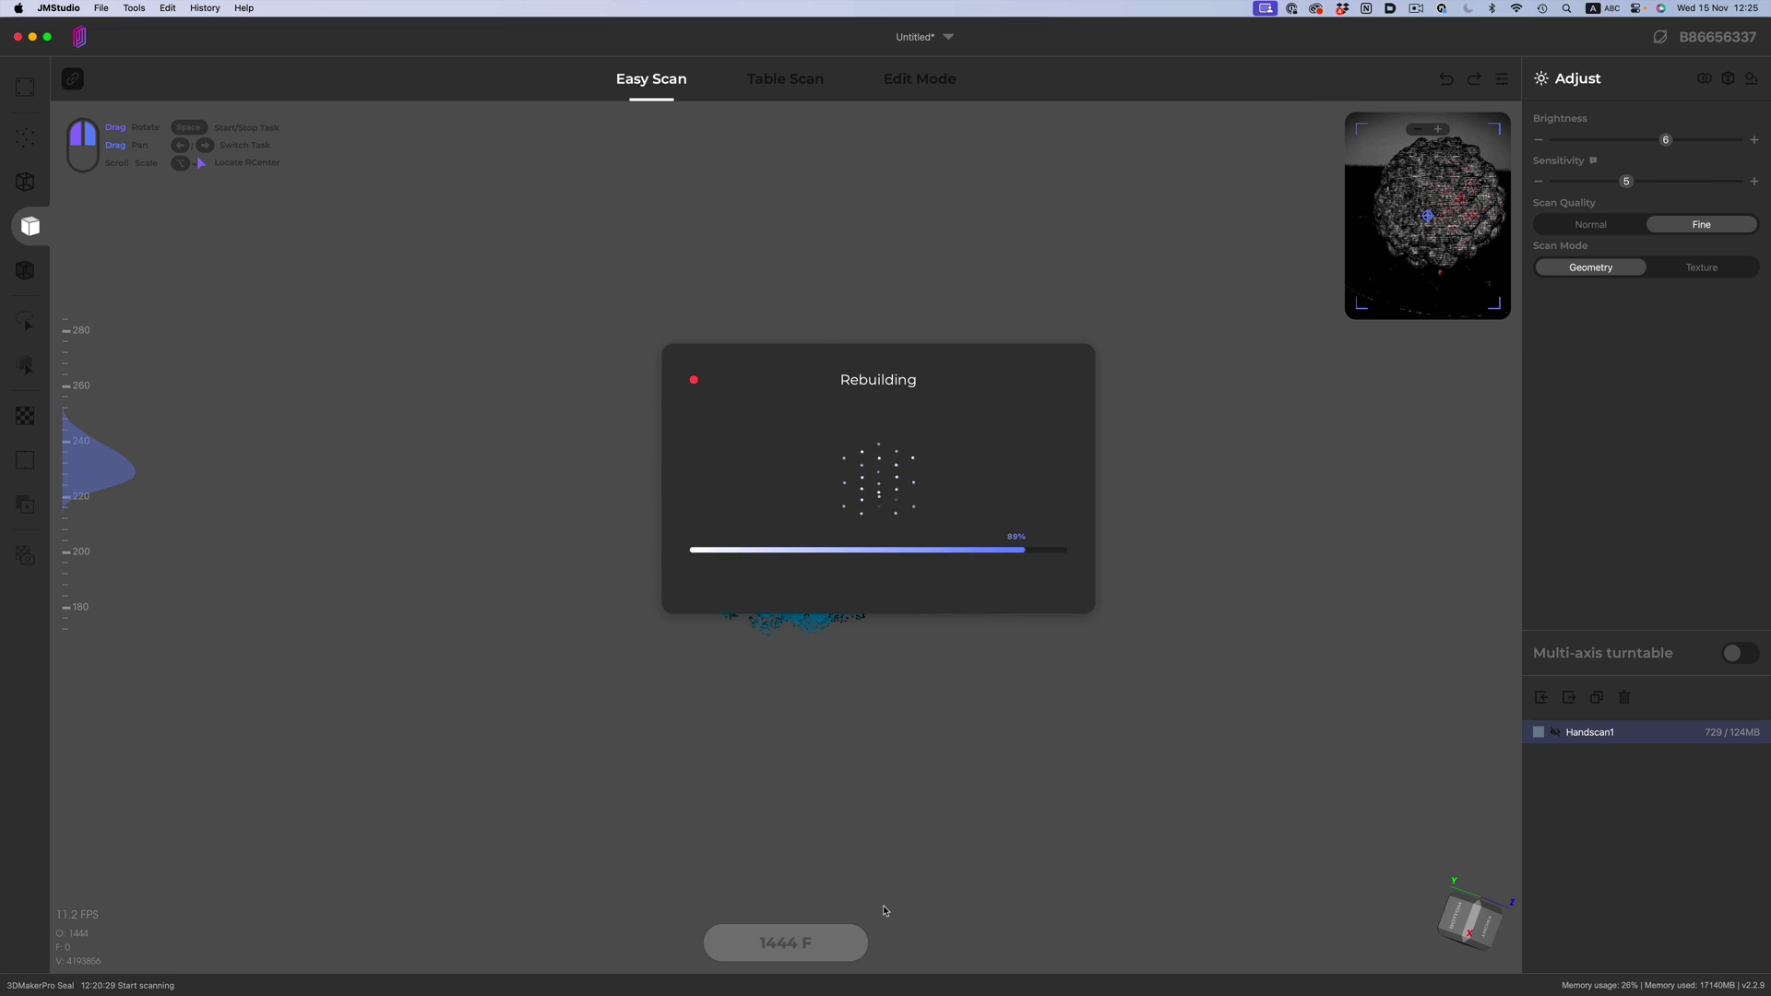
Show Handscan1 as reference, run Auto alignment, and orbit to check the fit.
{"action": "left_click_drag", "start_coordinate": [720, 517], "coordinate": [1005, 627]}
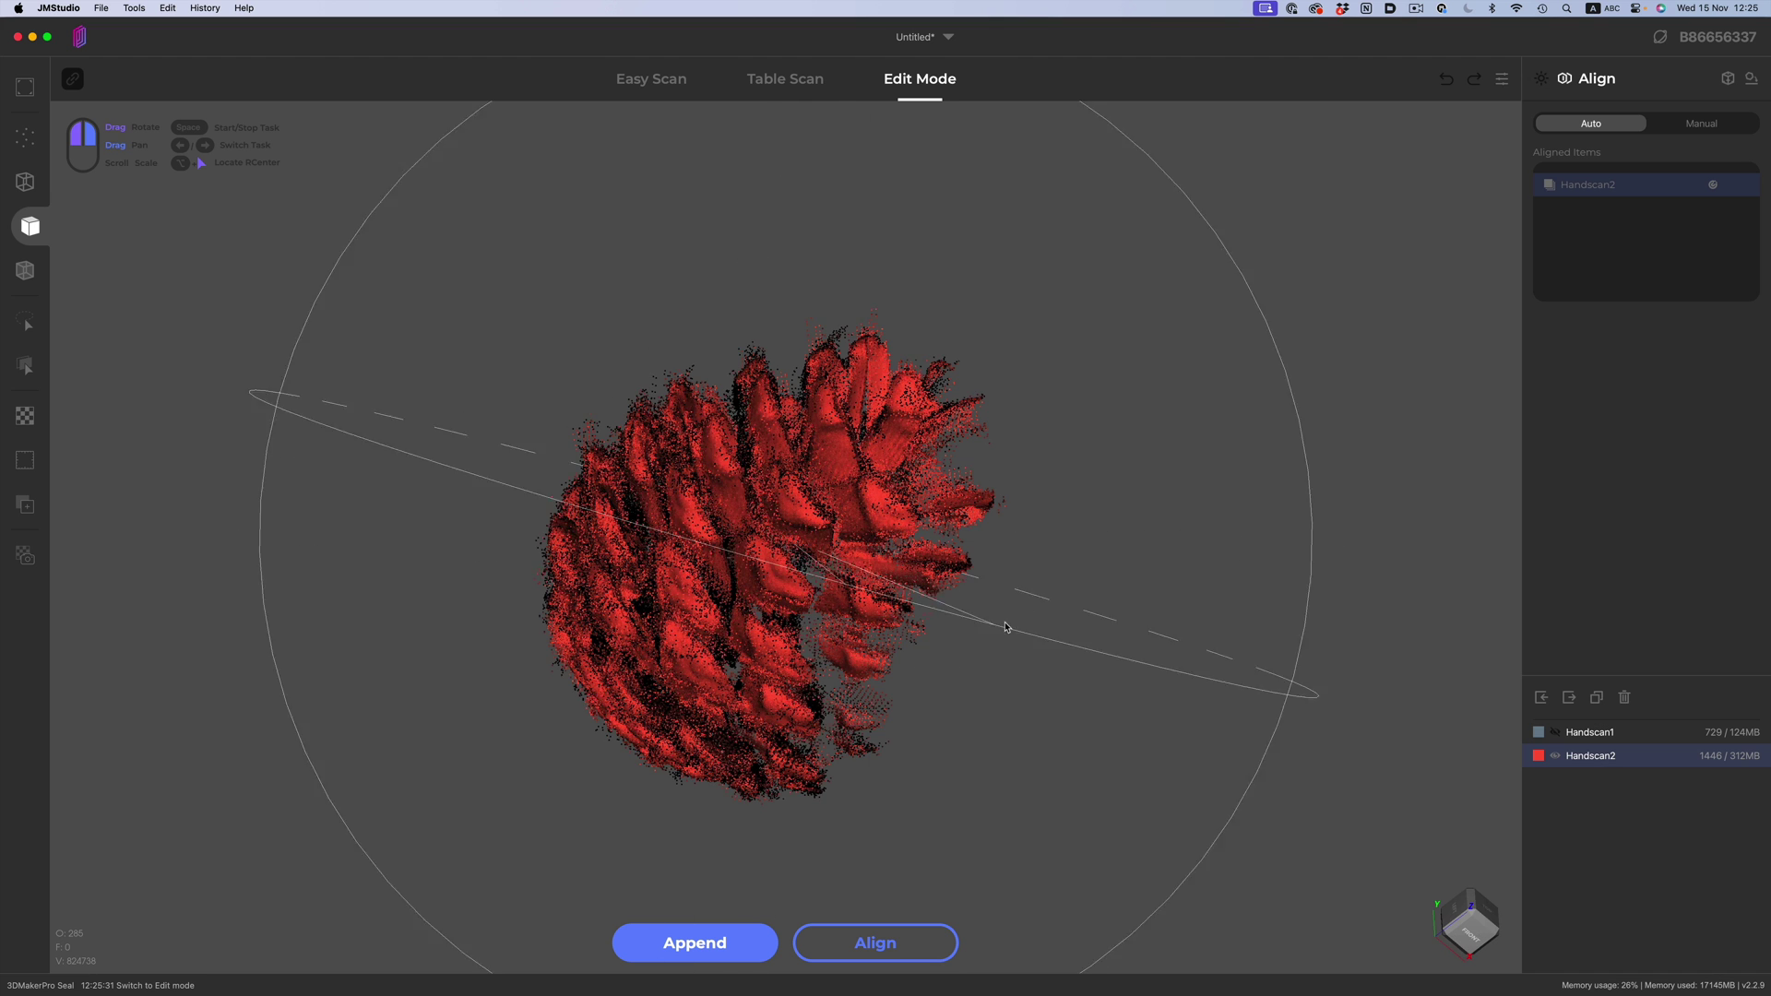
{"action": "left_click", "coordinate": [1555, 732]}
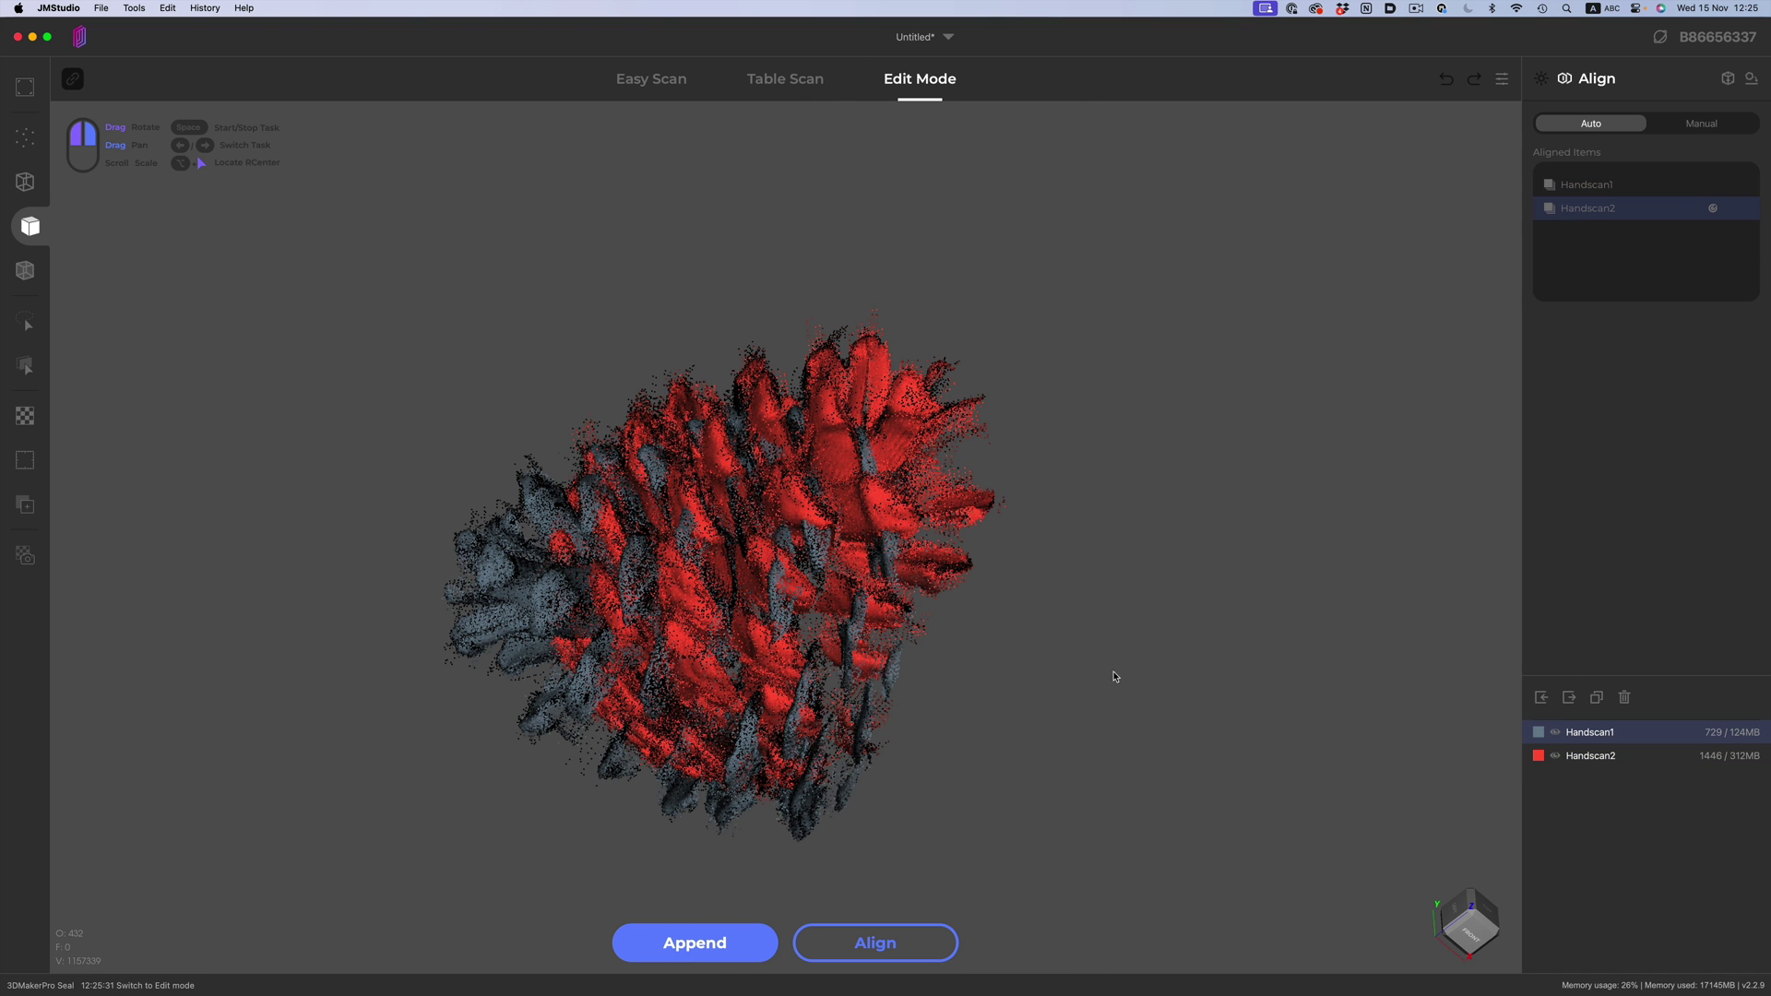
{"action": "left_click", "coordinate": [909, 943]}
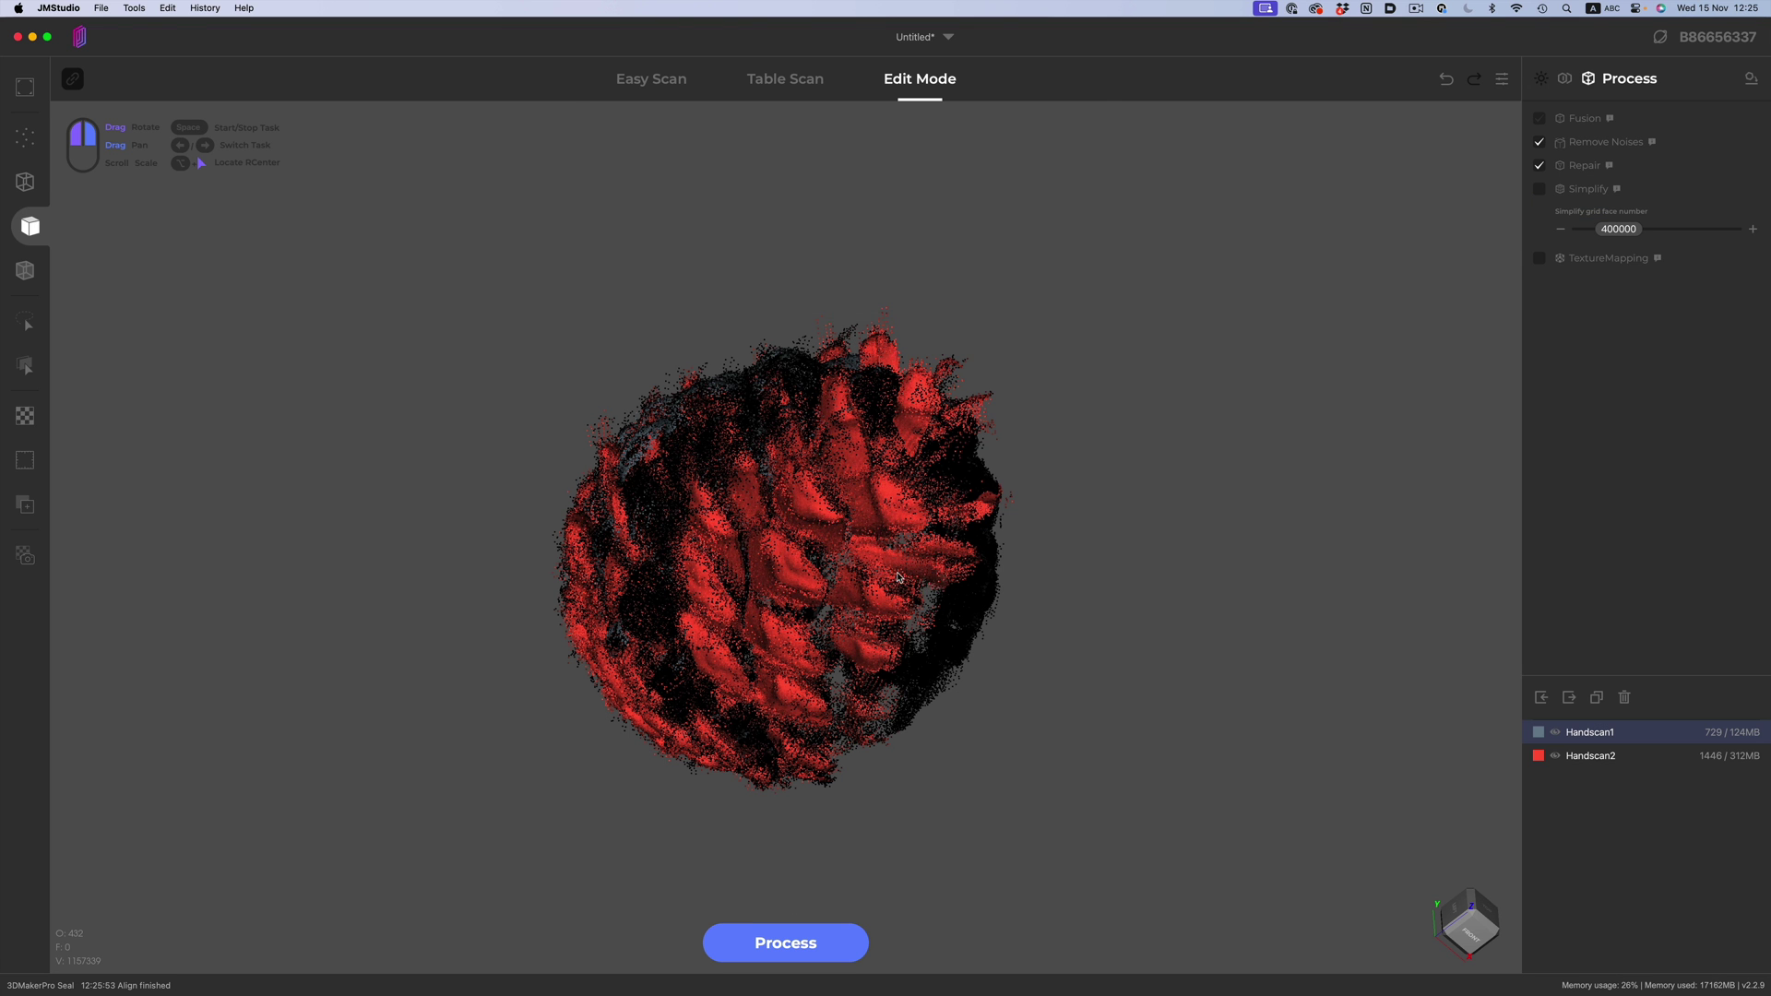
{"action": "left_click_drag", "start_coordinate": [898, 578], "coordinate": [653, 628]}
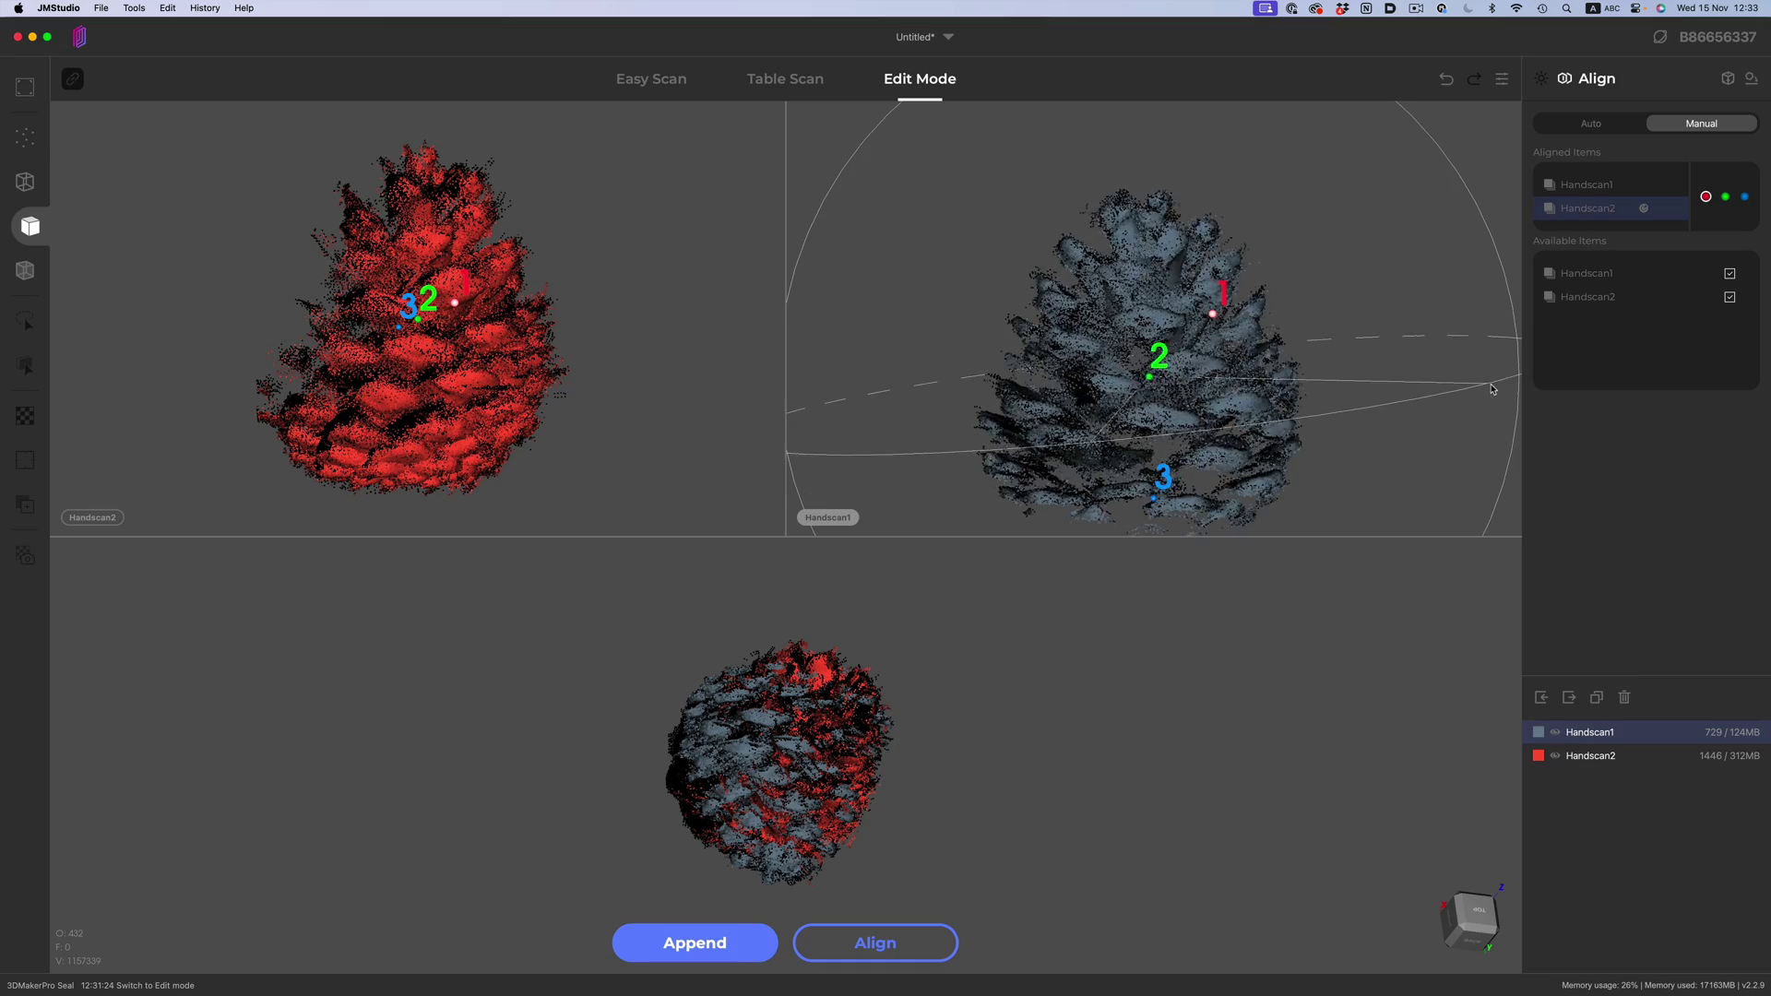
Rotate the Handscan1 and Handscan2 views to matching angles for marking points 1-3.
{"action": "left_click_drag", "start_coordinate": [1165, 530], "coordinate": [1308, 433]}
{"action": "left_click_drag", "start_coordinate": [148, 304], "coordinate": [381, 230]}
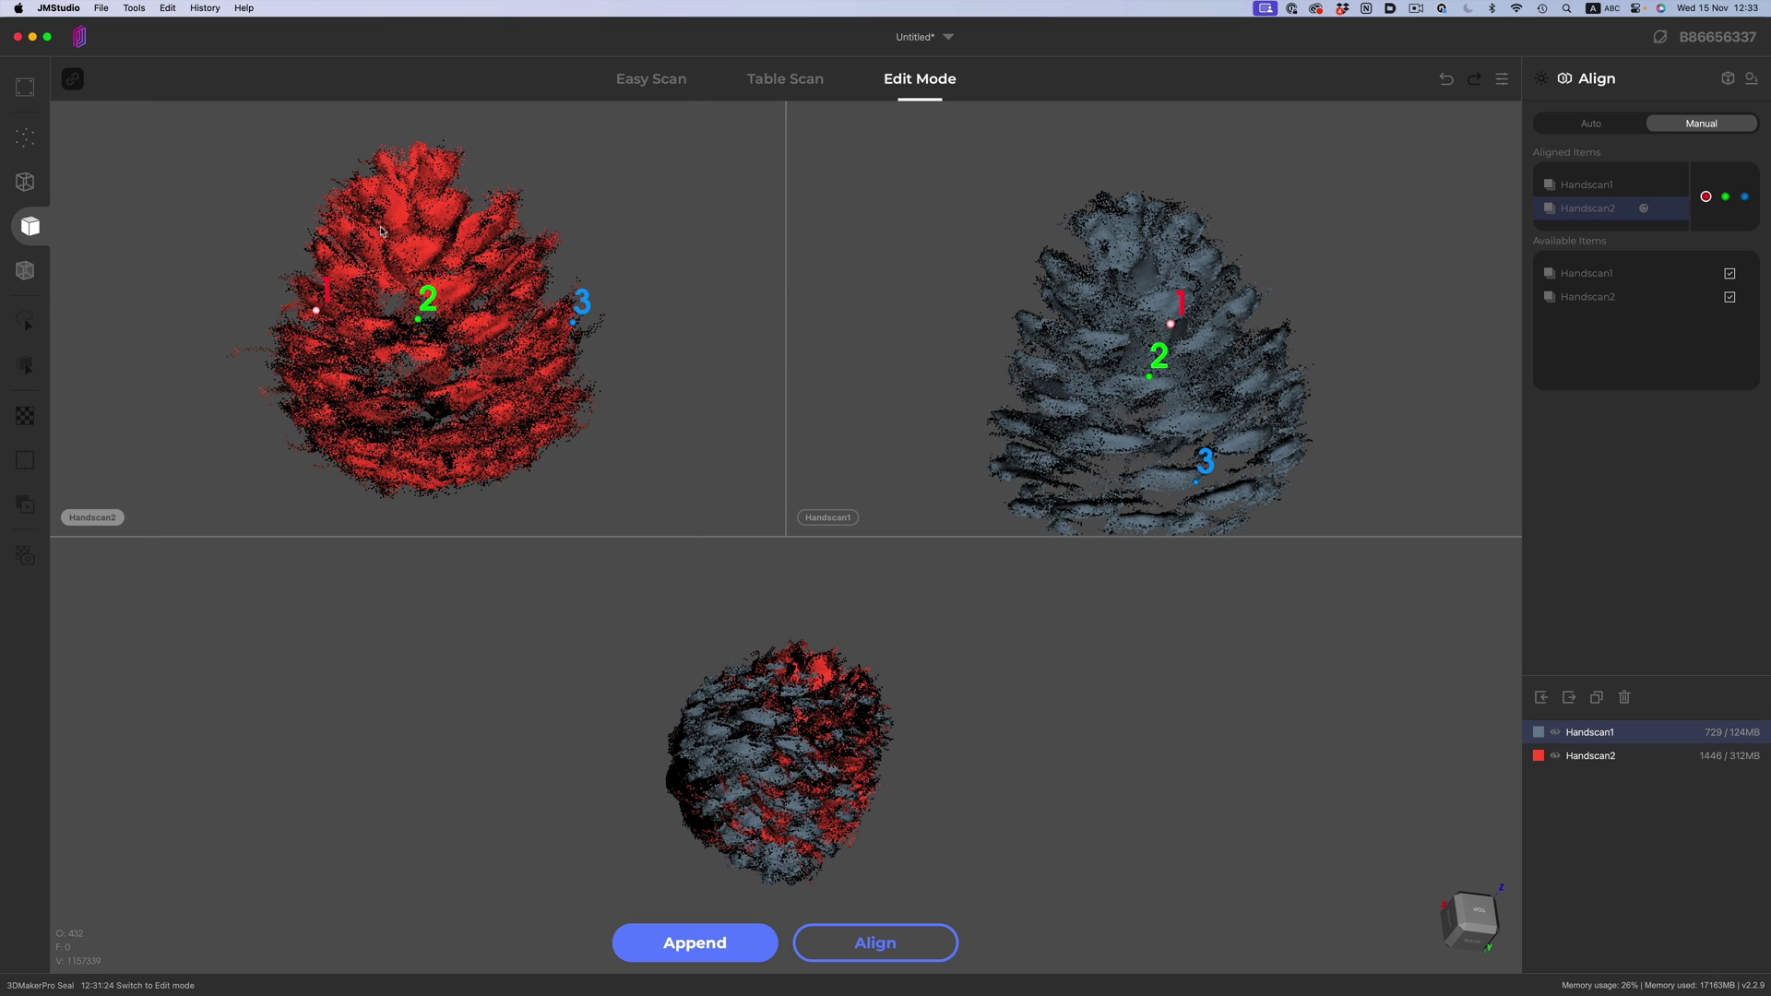
{"action": "left_click_drag", "start_coordinate": [1117, 370], "coordinate": [836, 364]}
{"action": "left_click_drag", "start_coordinate": [528, 360], "coordinate": [327, 380]}
{"action": "left_click_drag", "start_coordinate": [481, 389], "coordinate": [346, 387]}
{"action": "left_click_drag", "start_coordinate": [1201, 349], "coordinate": [1400, 345]}
{"action": "left_click_drag", "start_coordinate": [525, 339], "coordinate": [597, 302]}
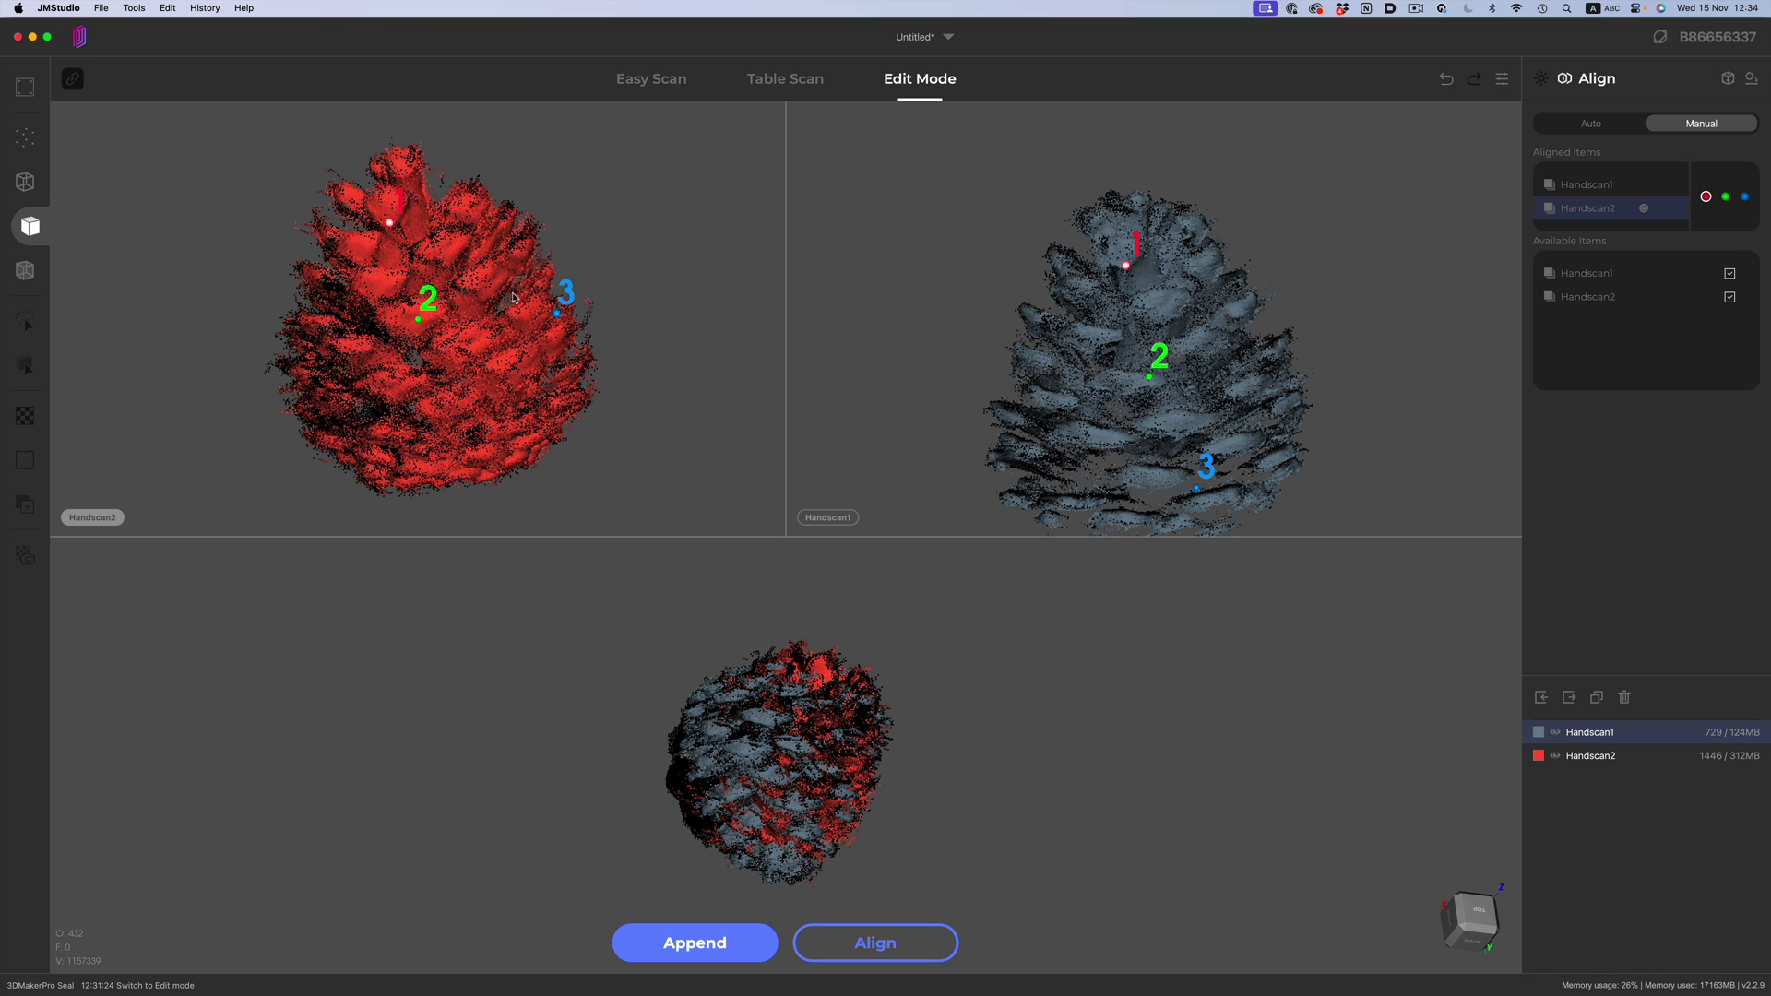
{"action": "left_click_drag", "start_coordinate": [506, 301], "coordinate": [502, 302]}
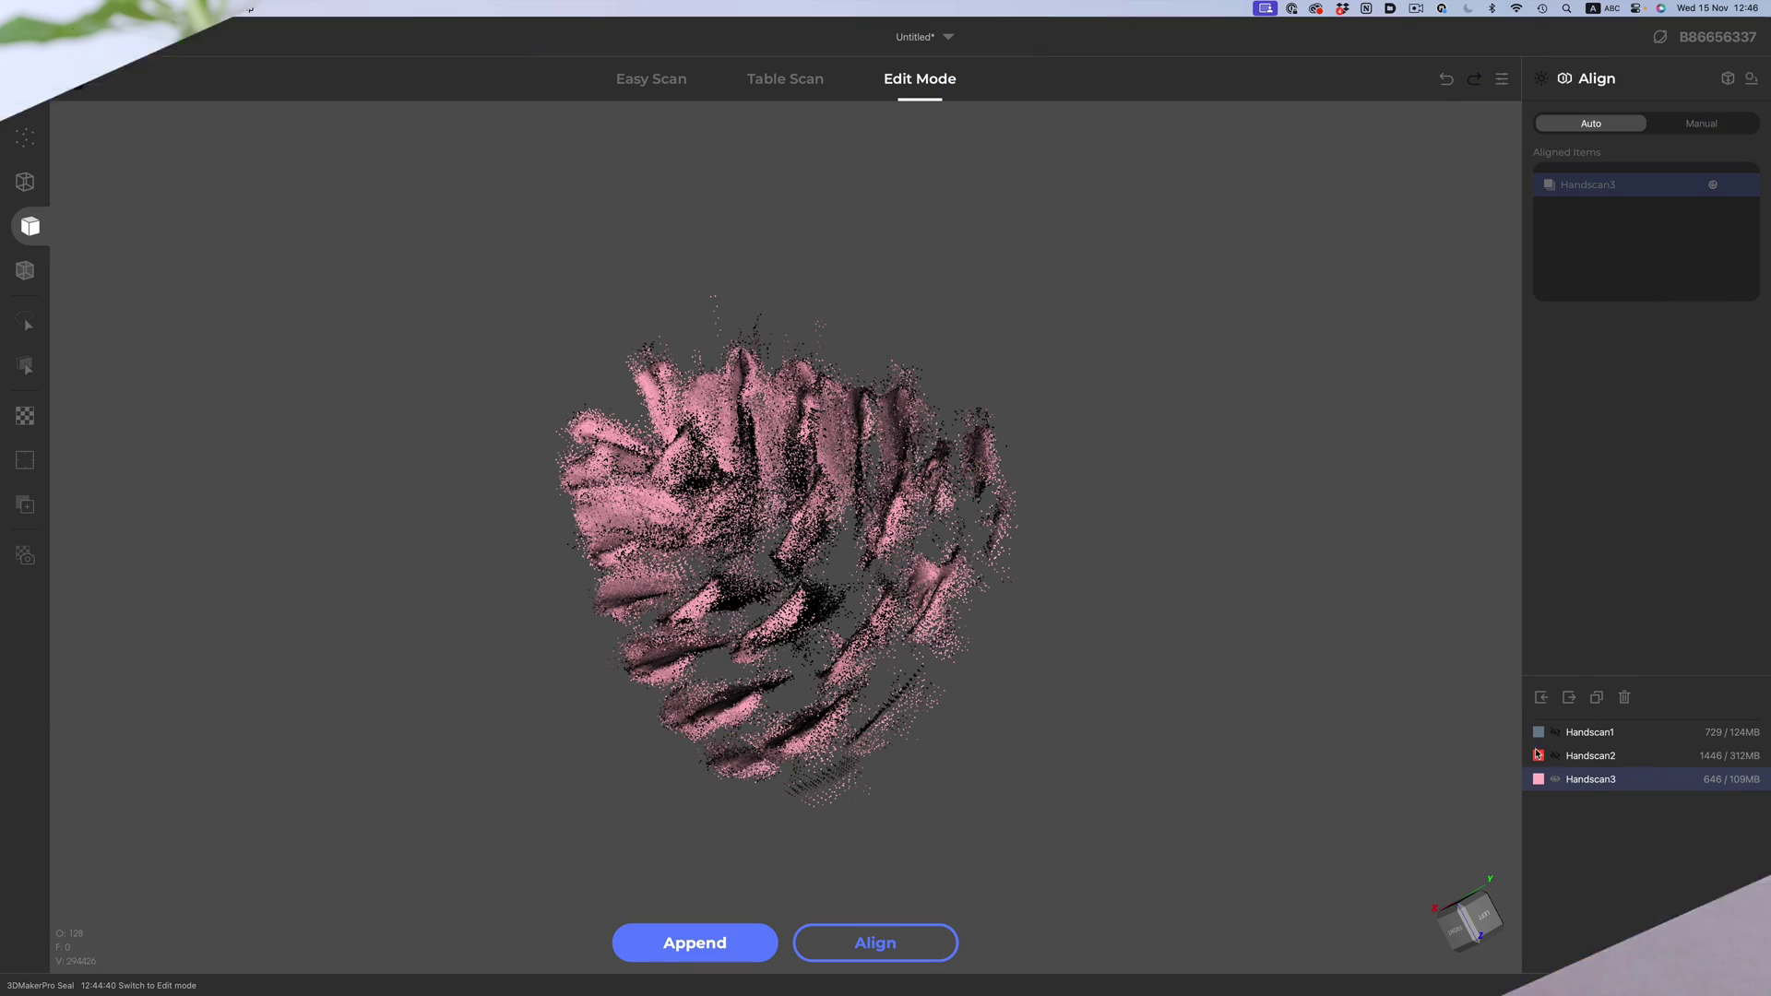
Show Handscan1 as the reference and manually align Handscan3 to it with three matched points, then inspect the merged cloud.
{"action": "left_click", "coordinate": [1555, 734]}
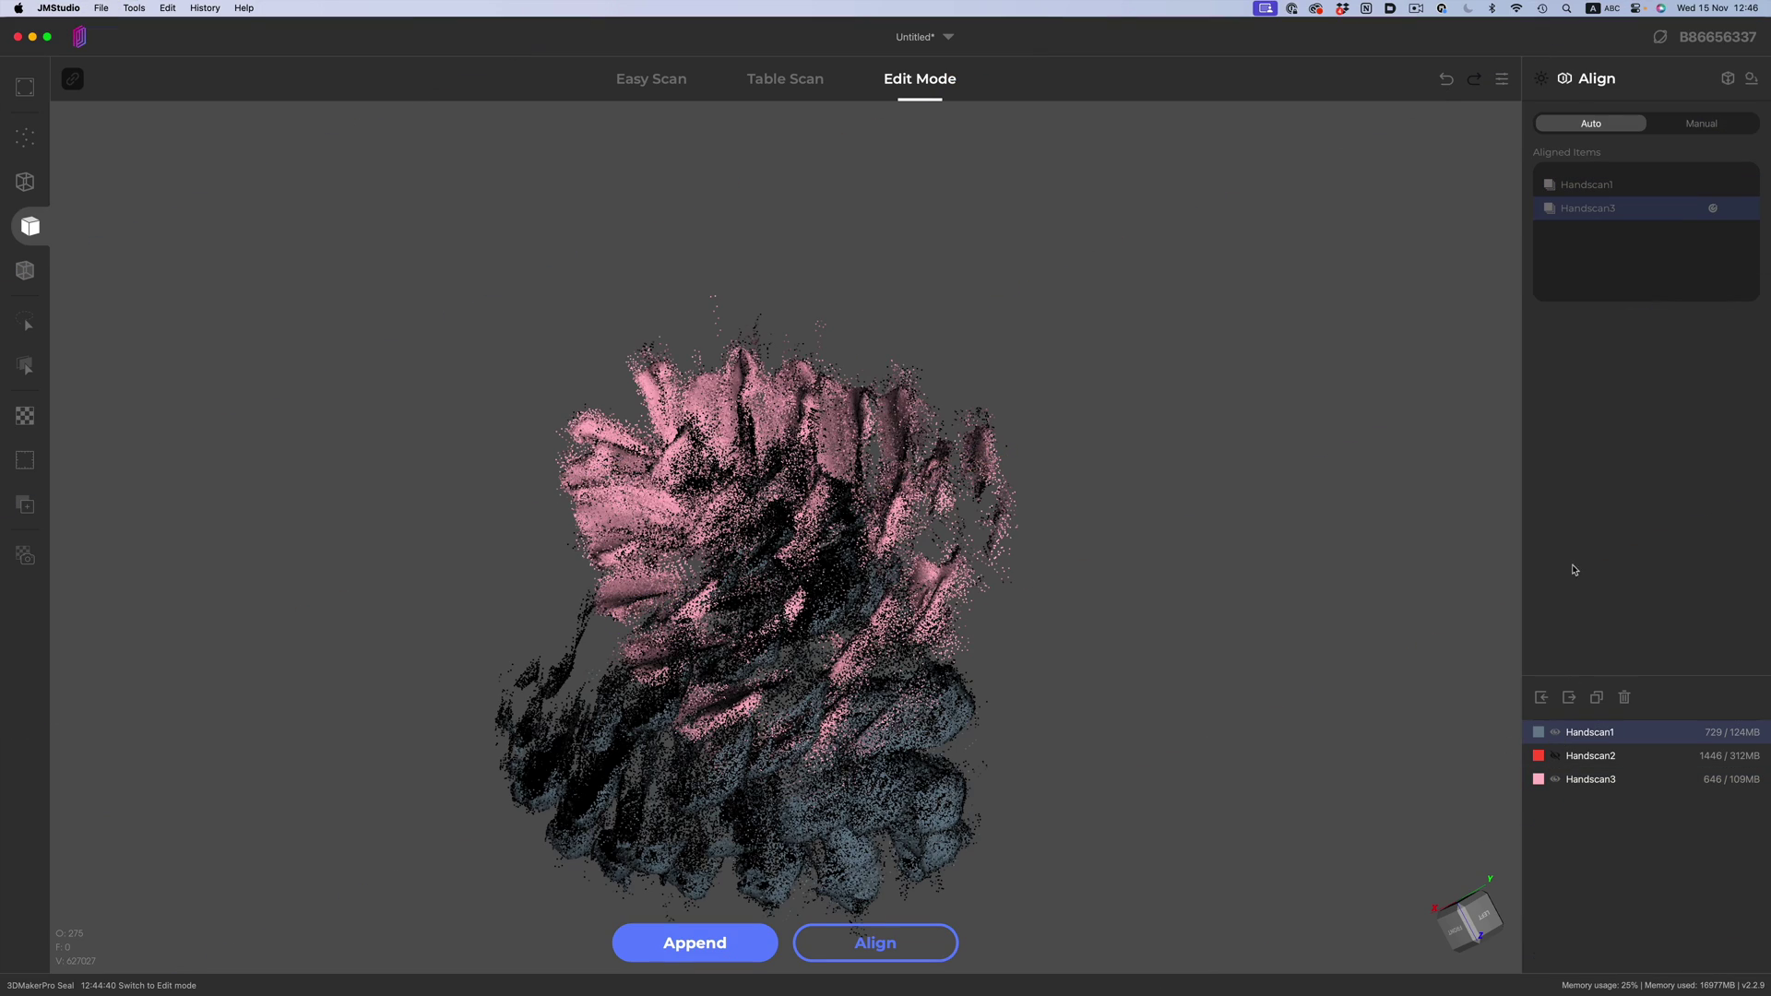
{"action": "left_click", "coordinate": [1691, 126]}
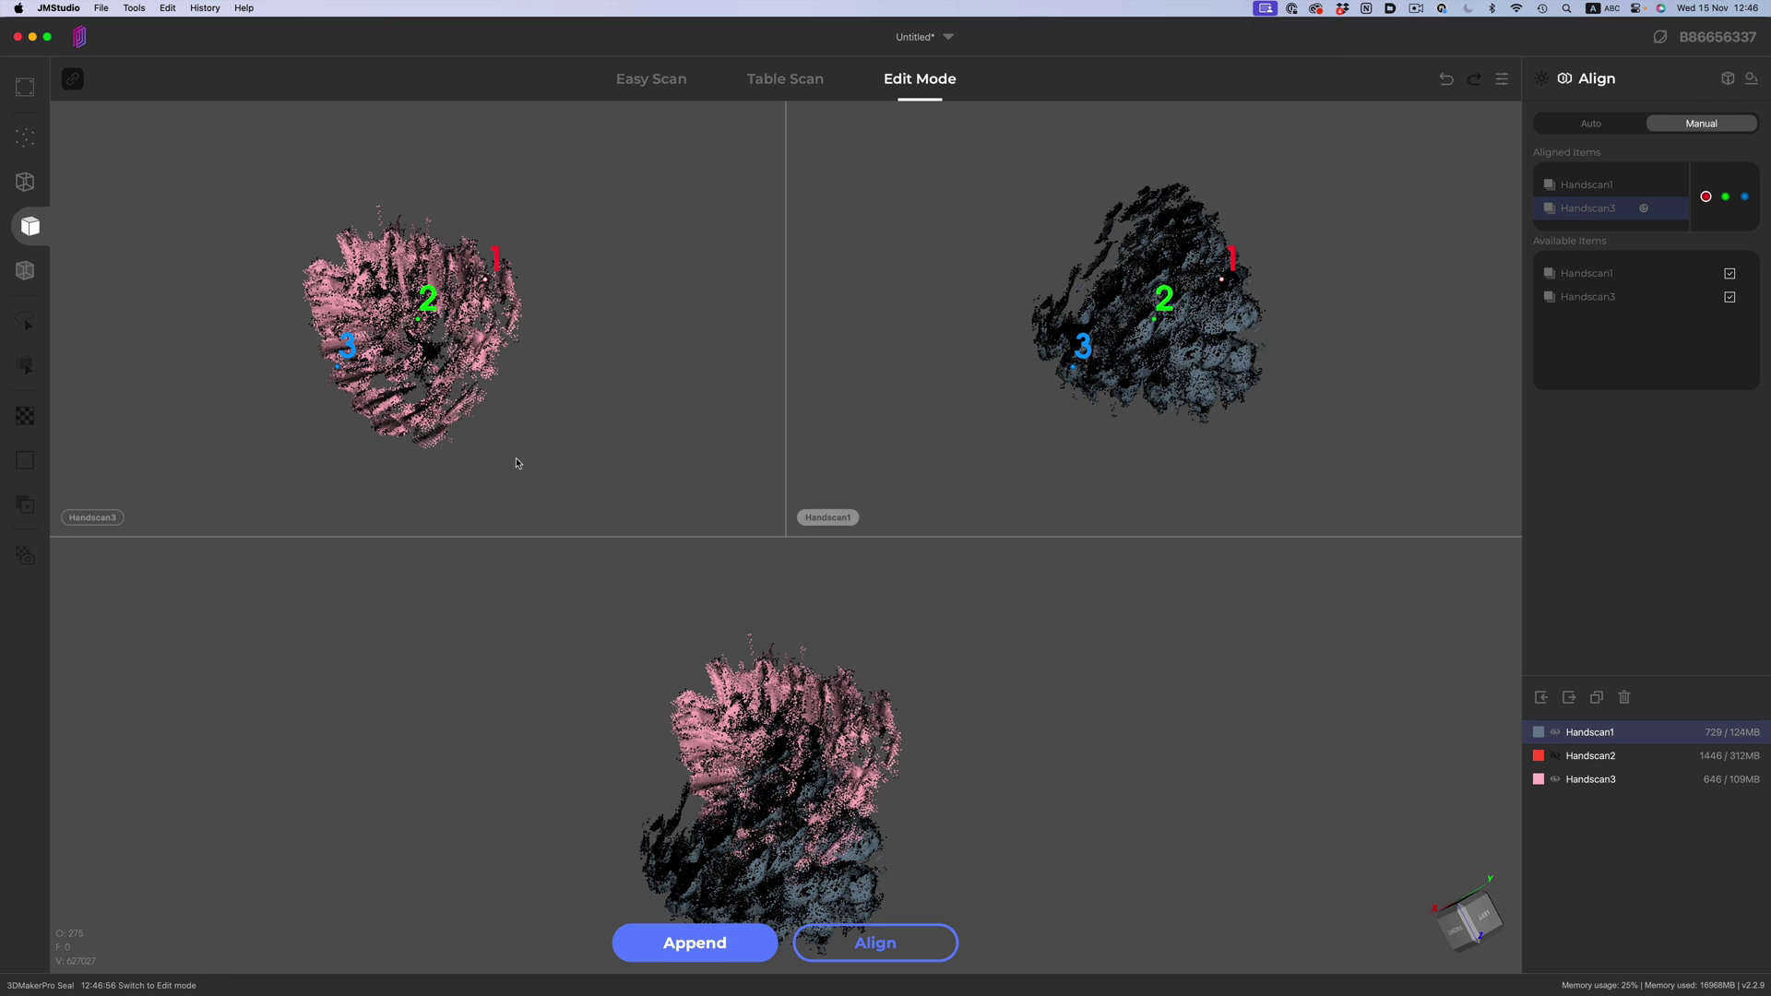
{"action": "left_click_drag", "start_coordinate": [645, 387], "coordinate": [701, 397]}
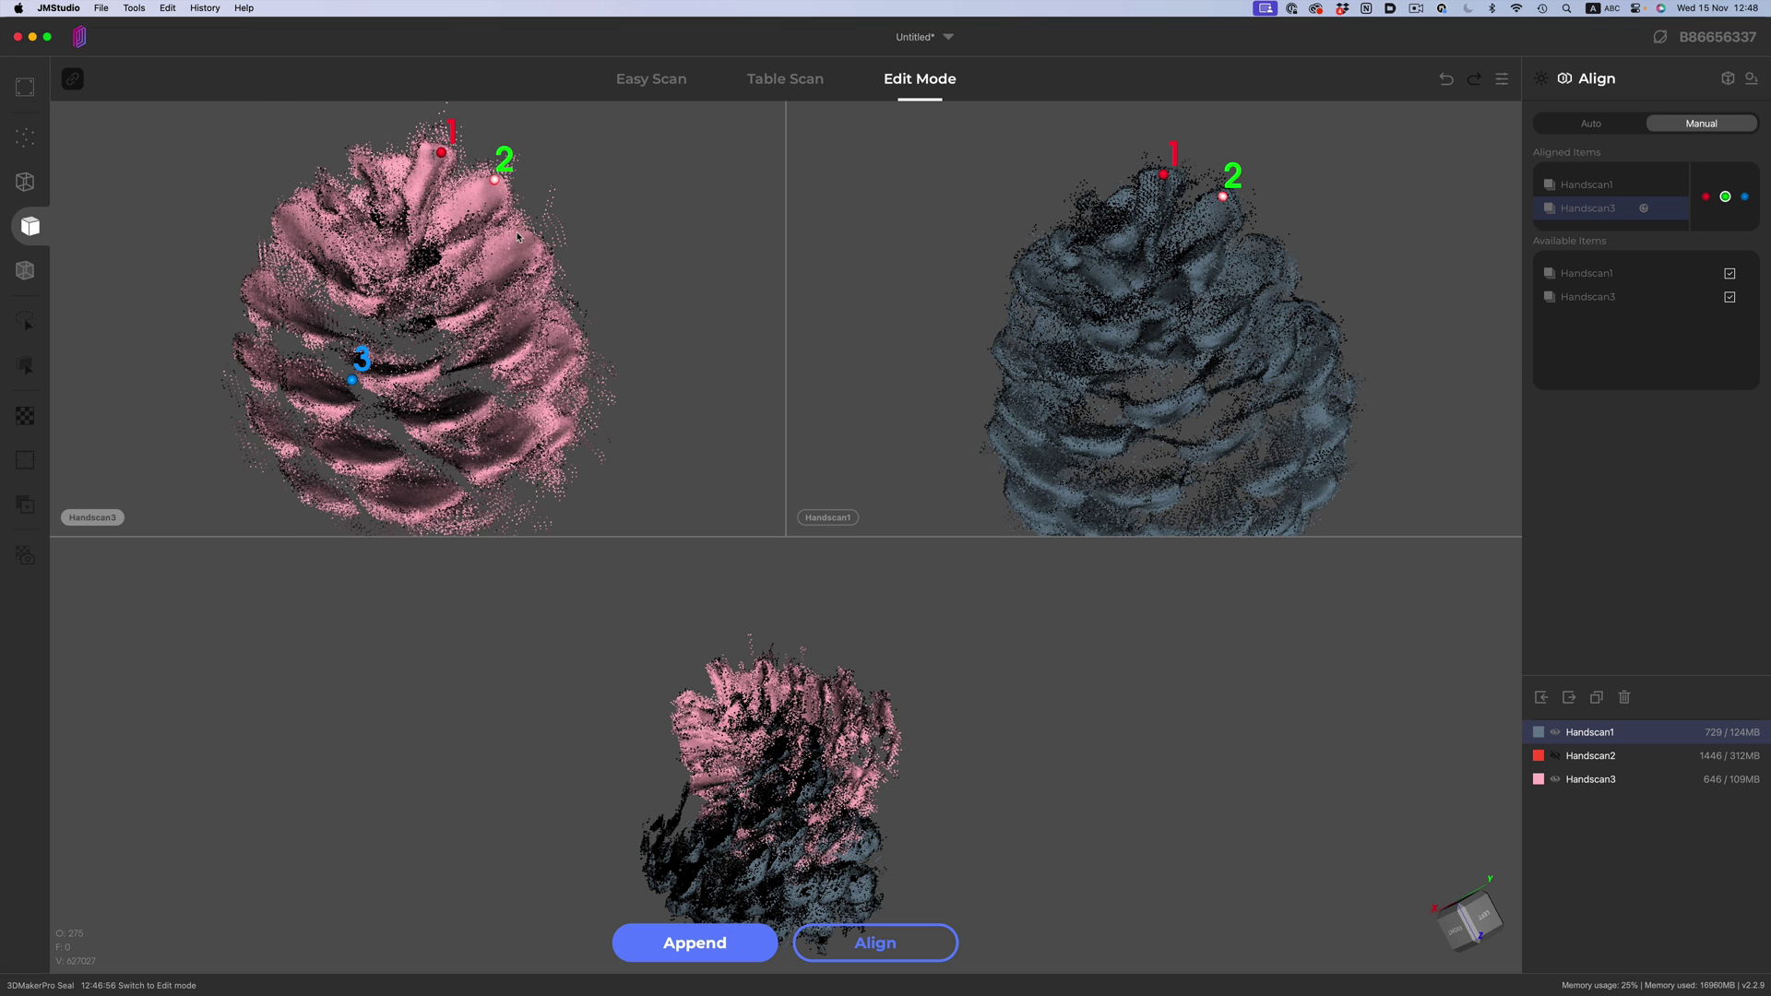
{"action": "left_click_drag", "start_coordinate": [553, 304], "coordinate": [512, 284]}
{"action": "left_click", "coordinate": [1262, 257]}
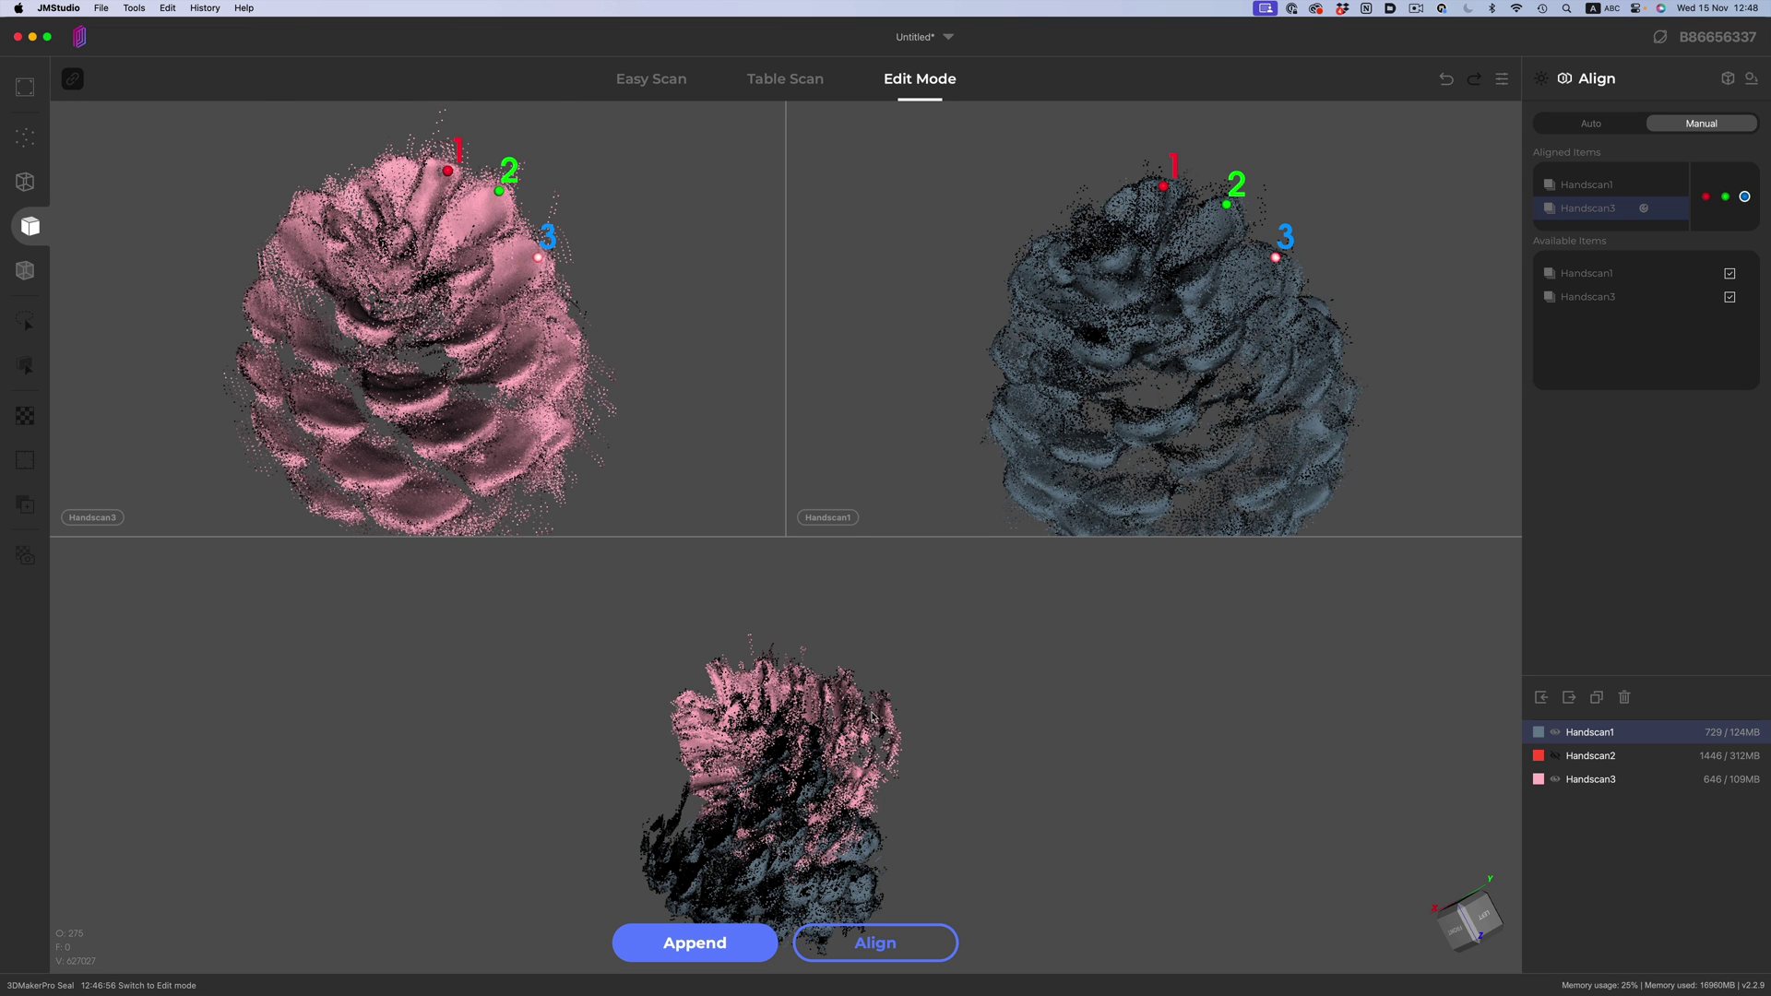
{"action": "left_click", "coordinate": [900, 947]}
{"action": "left_click_drag", "start_coordinate": [899, 923], "coordinate": [830, 738]}
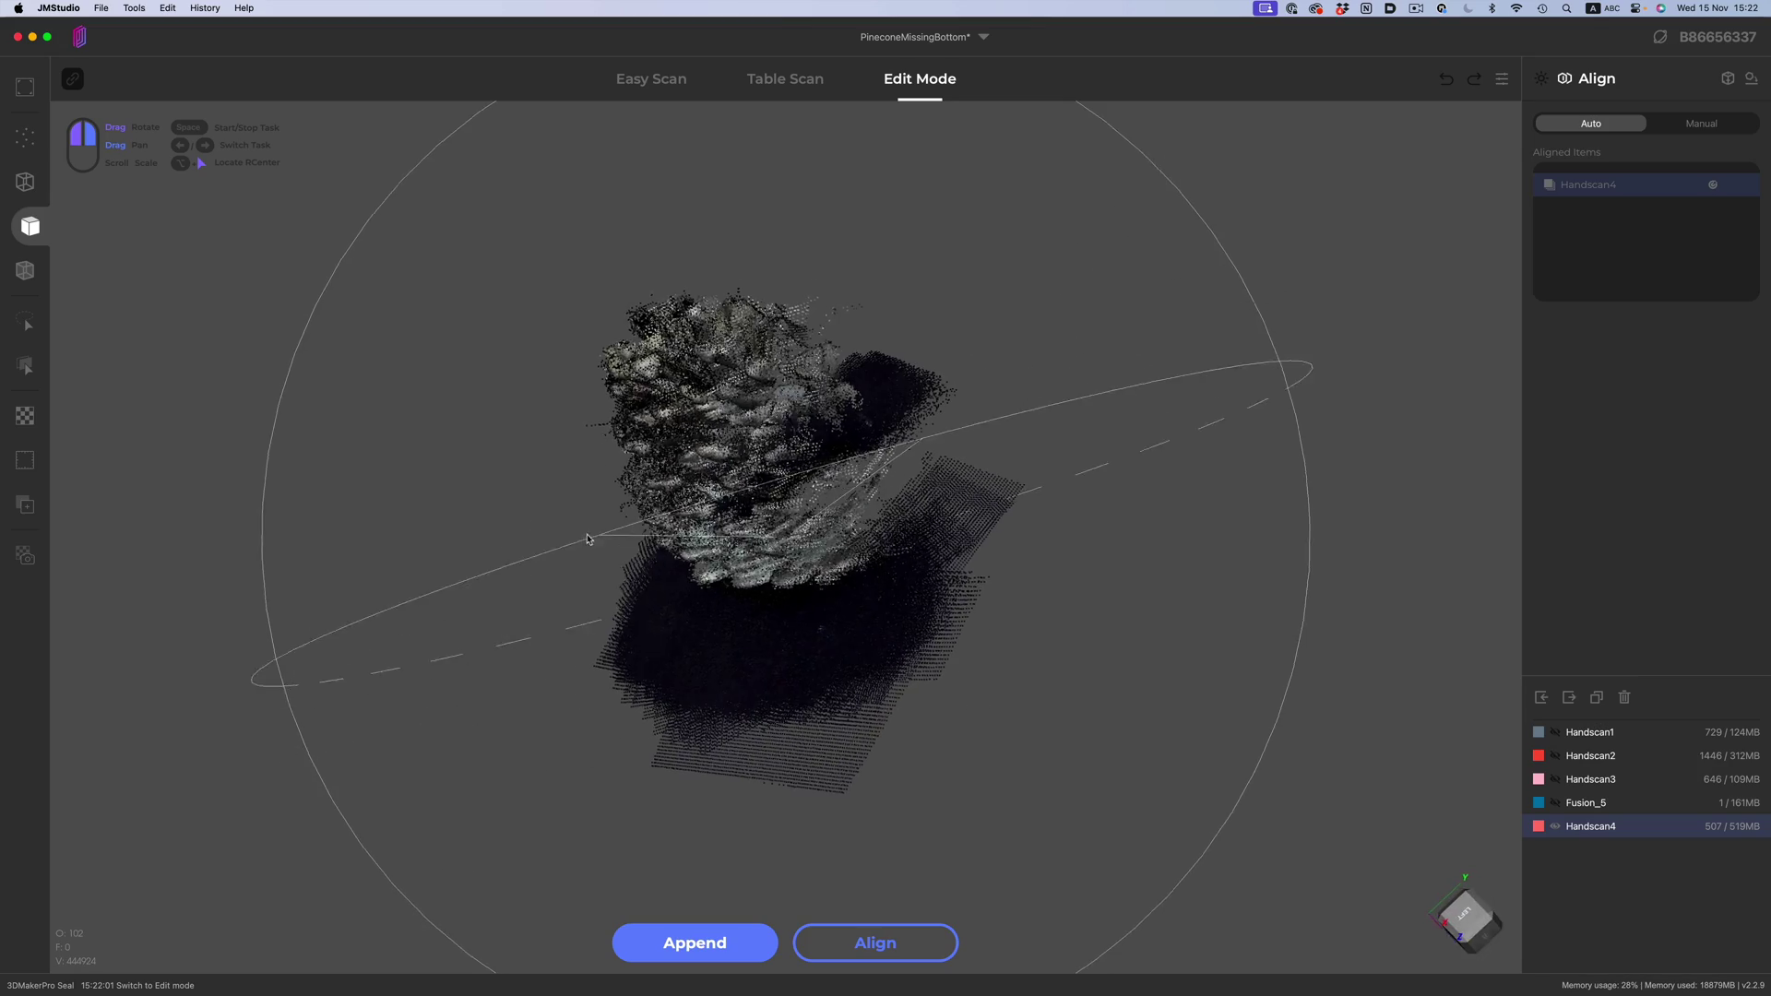
Orbit the new pine cone point cloud to inspect it.
{"action": "left_click_drag", "start_coordinate": [784, 434], "coordinate": [1015, 637]}
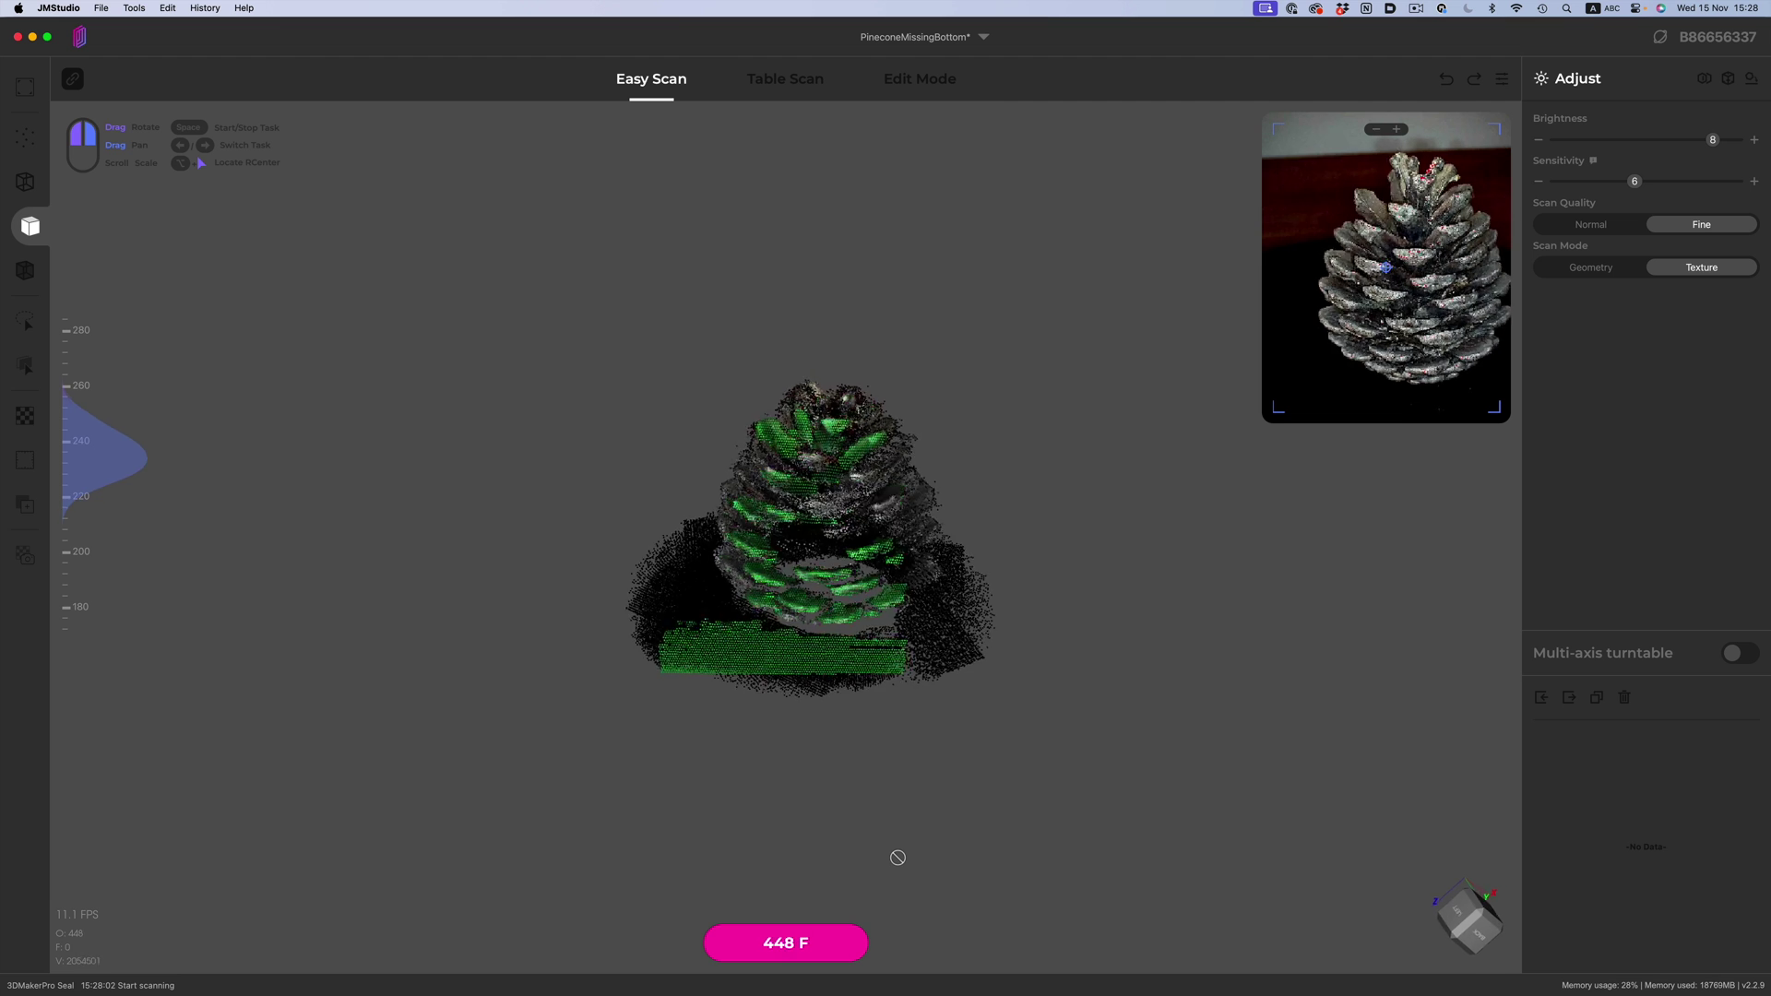
Stop scanning, rebuild the captured frames, and align the two pine cone scans from their marked points.
{"action": "left_click", "coordinate": [821, 936]}
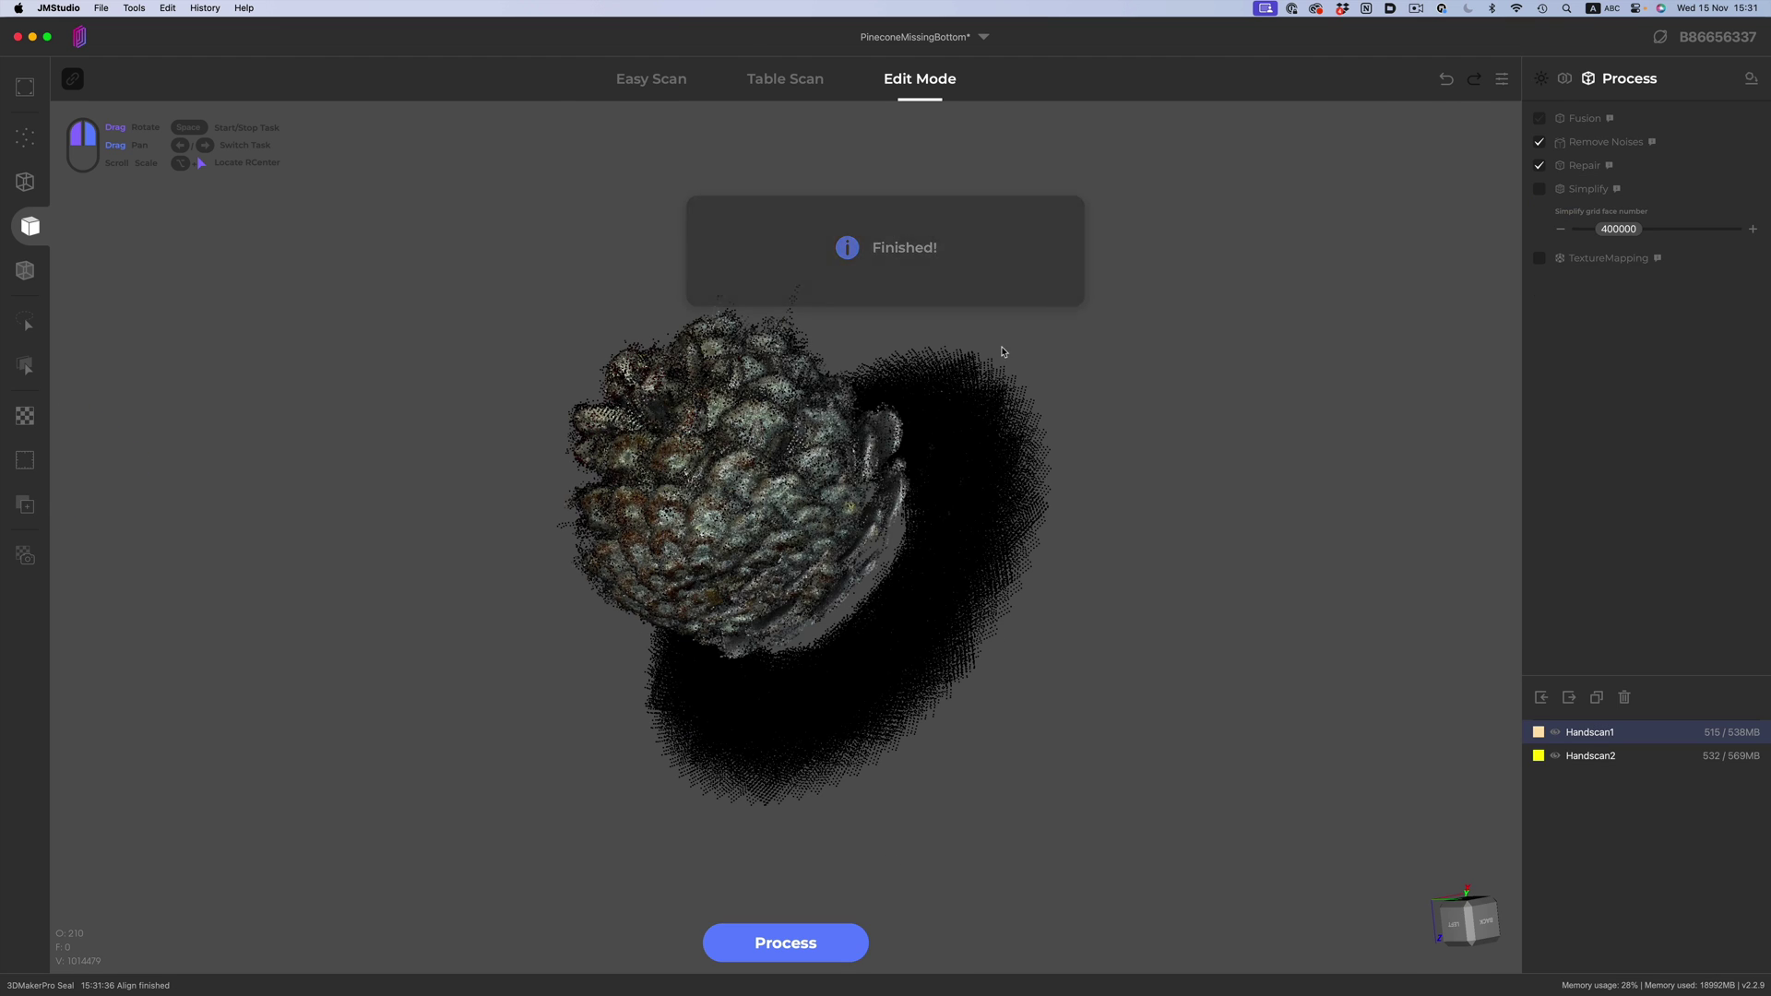
{"action": "left_click_drag", "start_coordinate": [1003, 351], "coordinate": [830, 479]}
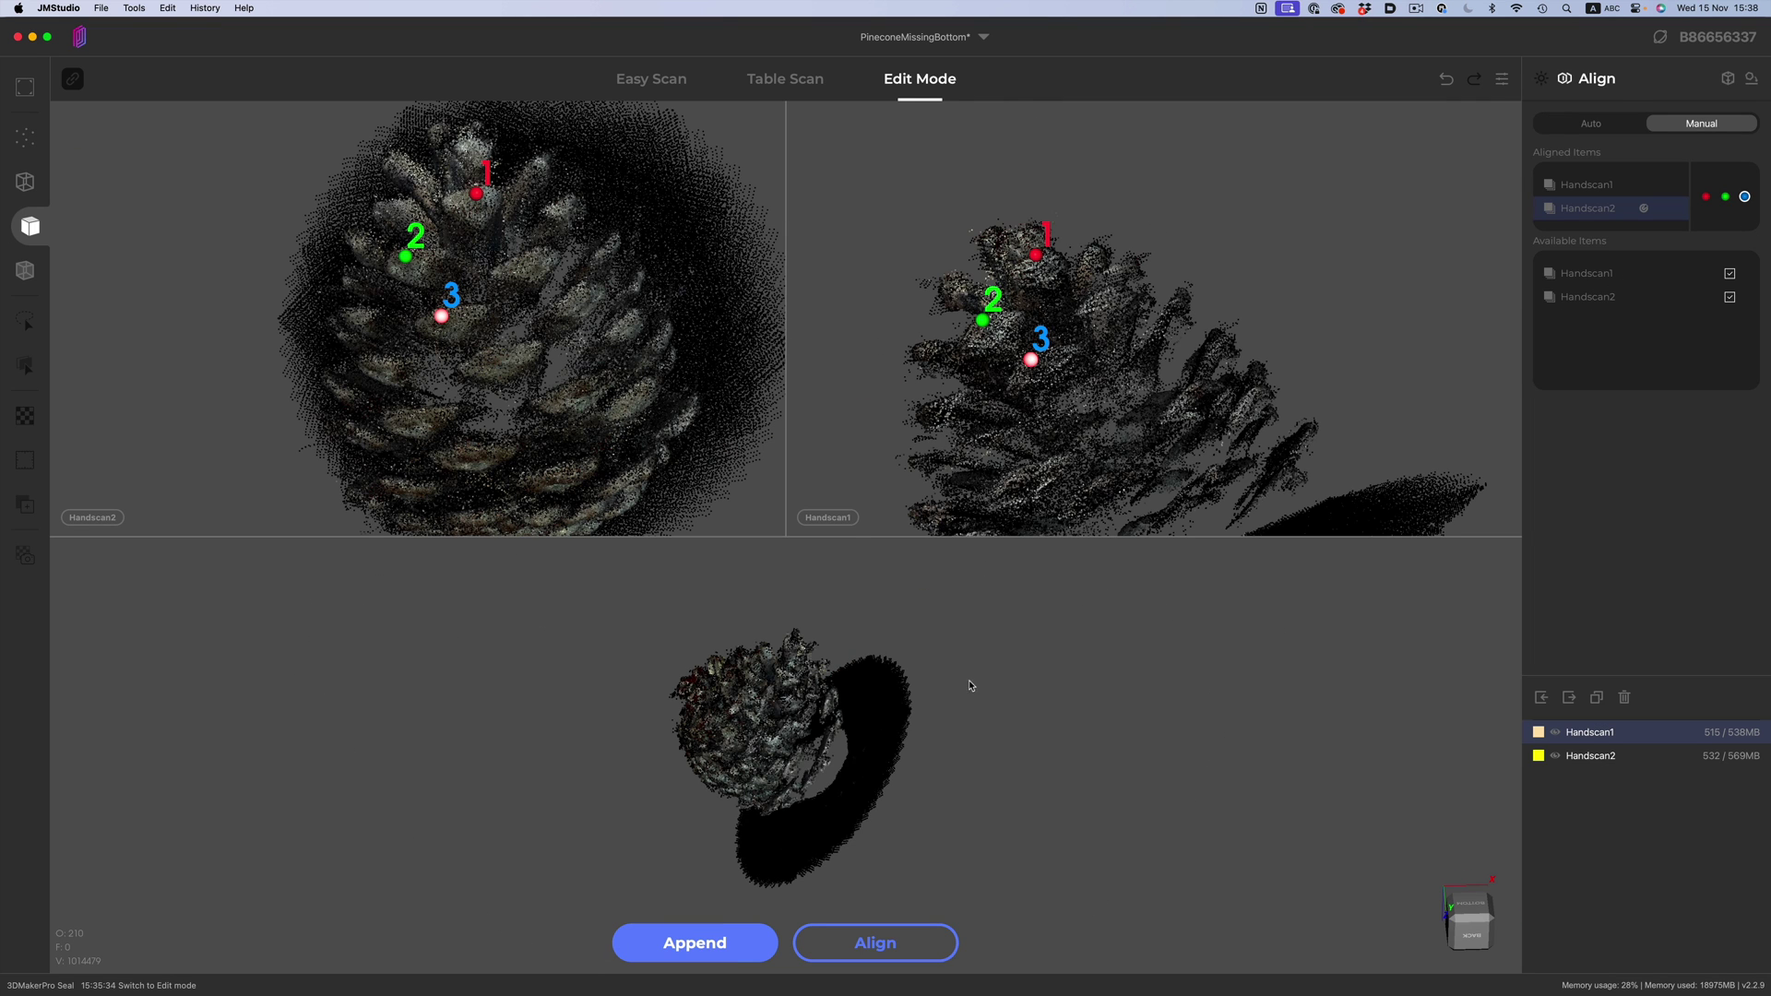
{"action": "left_click", "coordinate": [869, 931]}
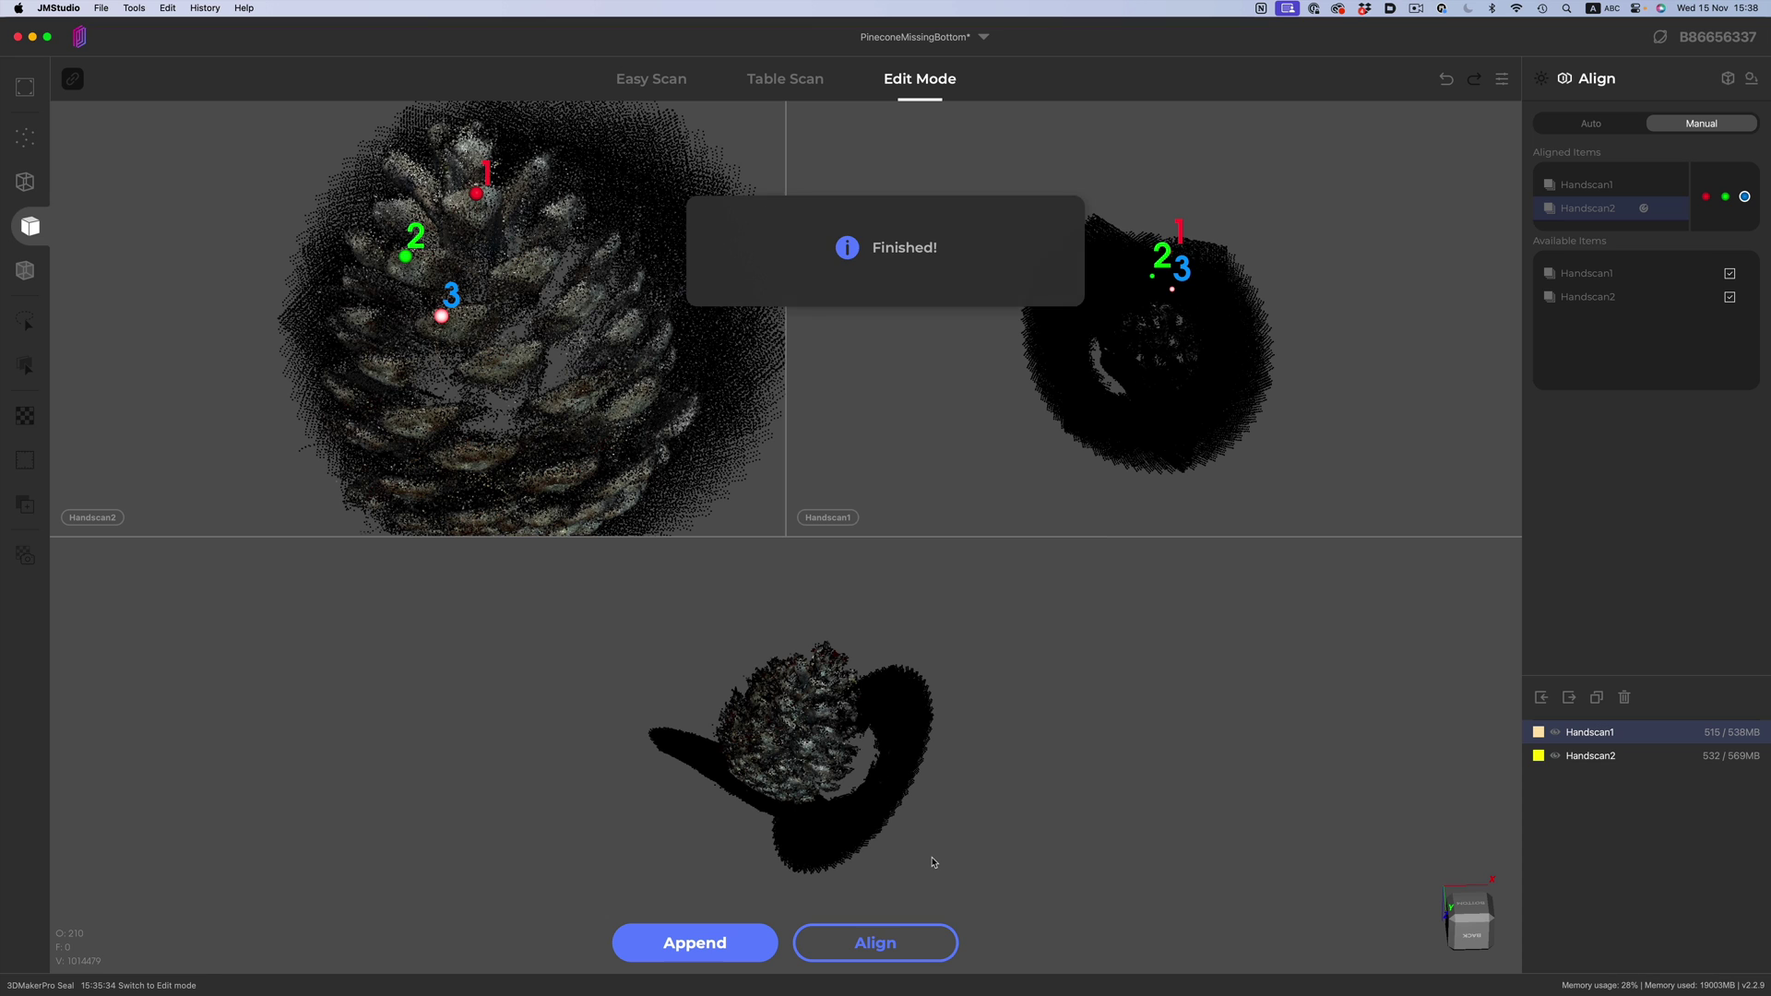
{"action": "left_click_drag", "start_coordinate": [957, 734], "coordinate": [724, 627]}
{"action": "scroll", "coordinate": [957, 679], "scroll_direction": "up", "scroll_amount": 5}
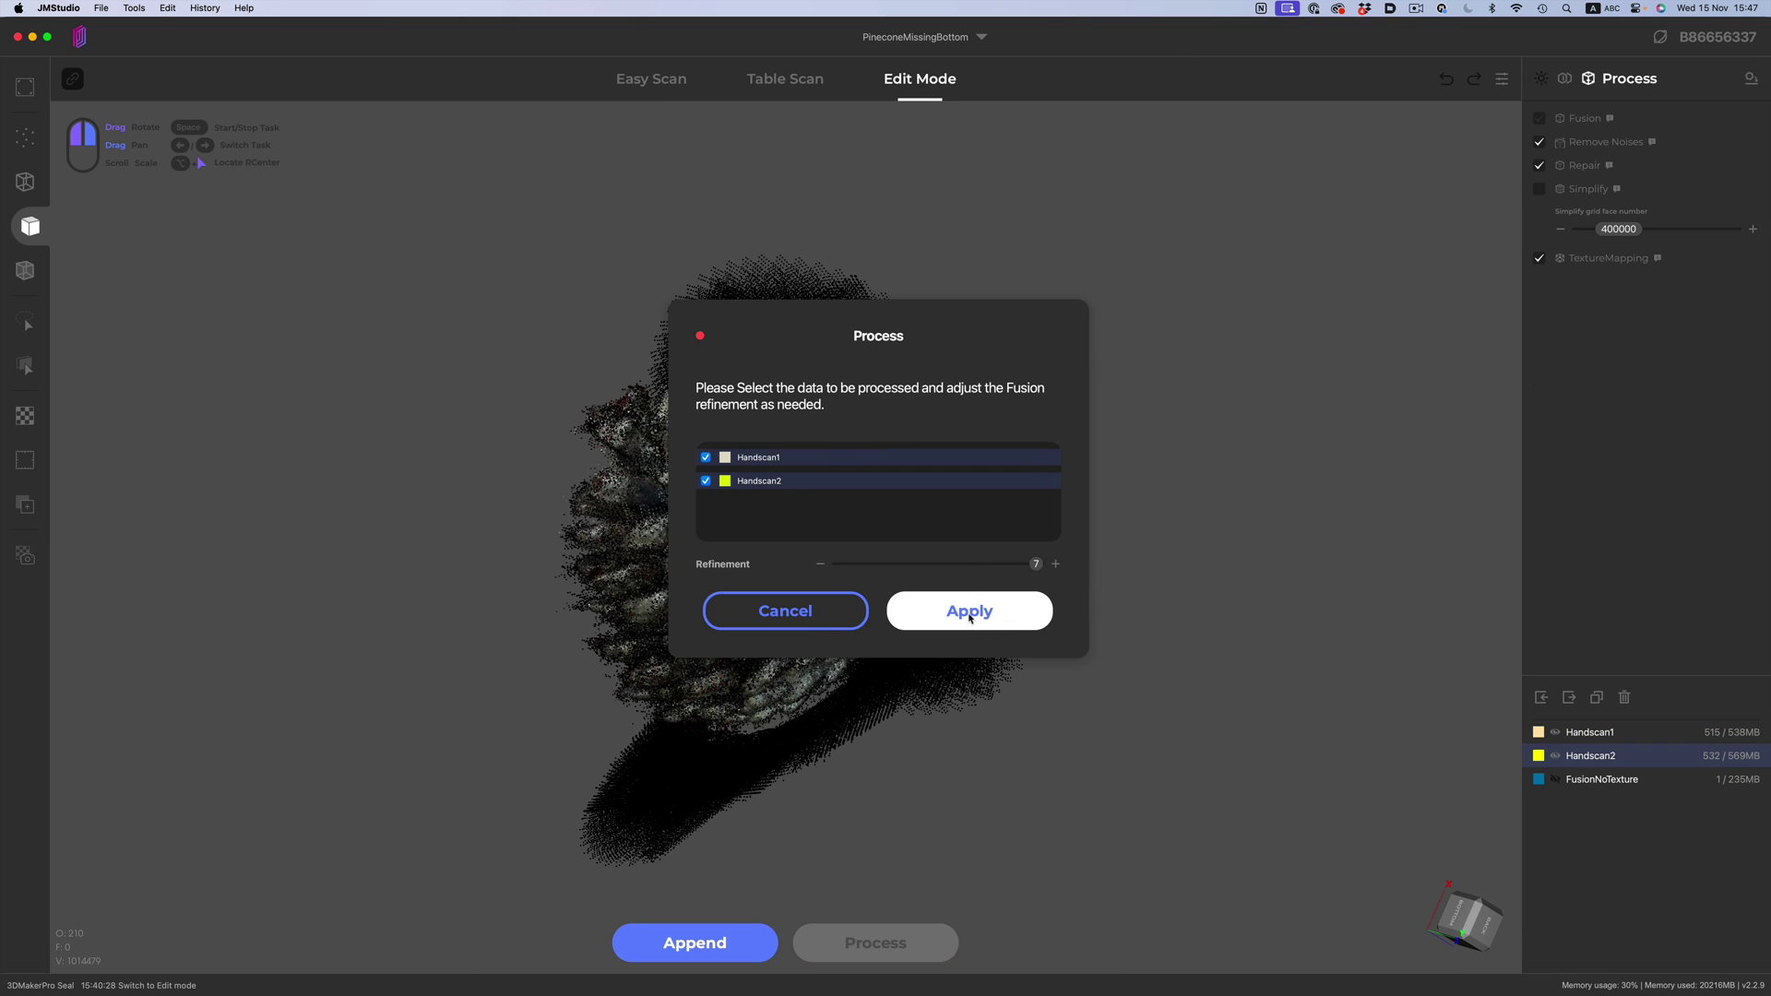
Fuse both selected pine cone scans and rotate the resulting textured mesh to inspect it.
{"action": "left_click", "coordinate": [971, 617]}
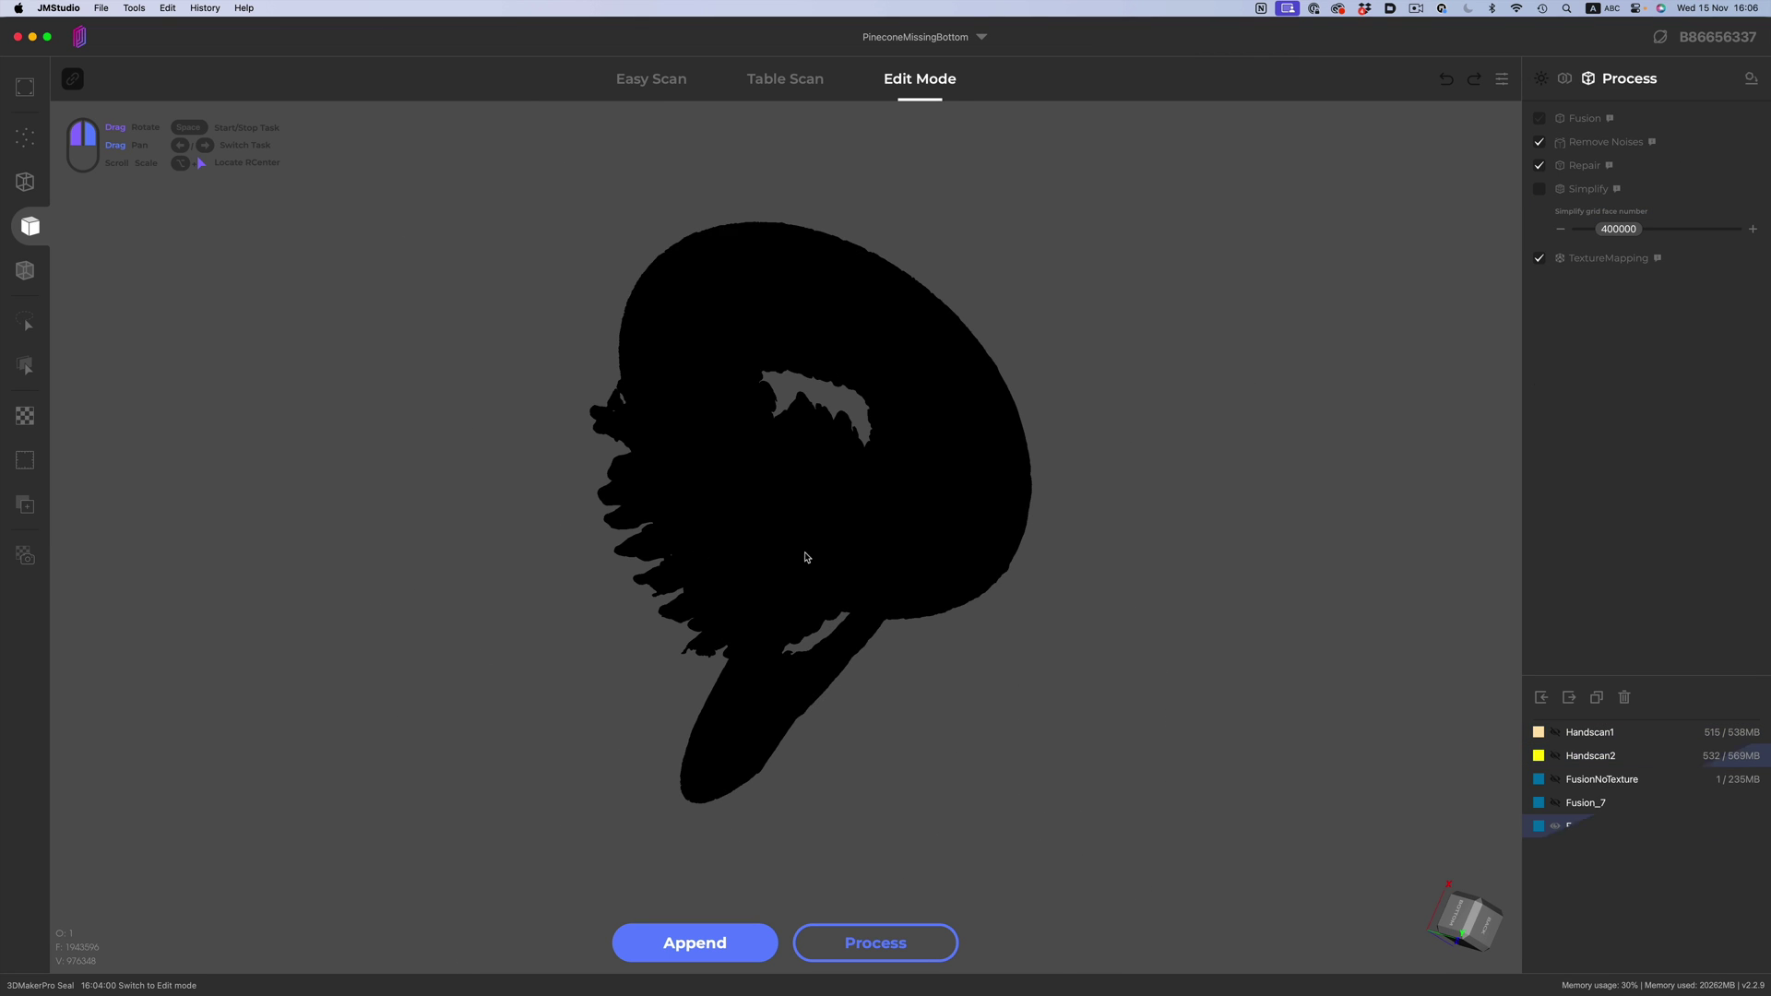
{"action": "left_click_drag", "start_coordinate": [886, 553], "coordinate": [554, 516]}
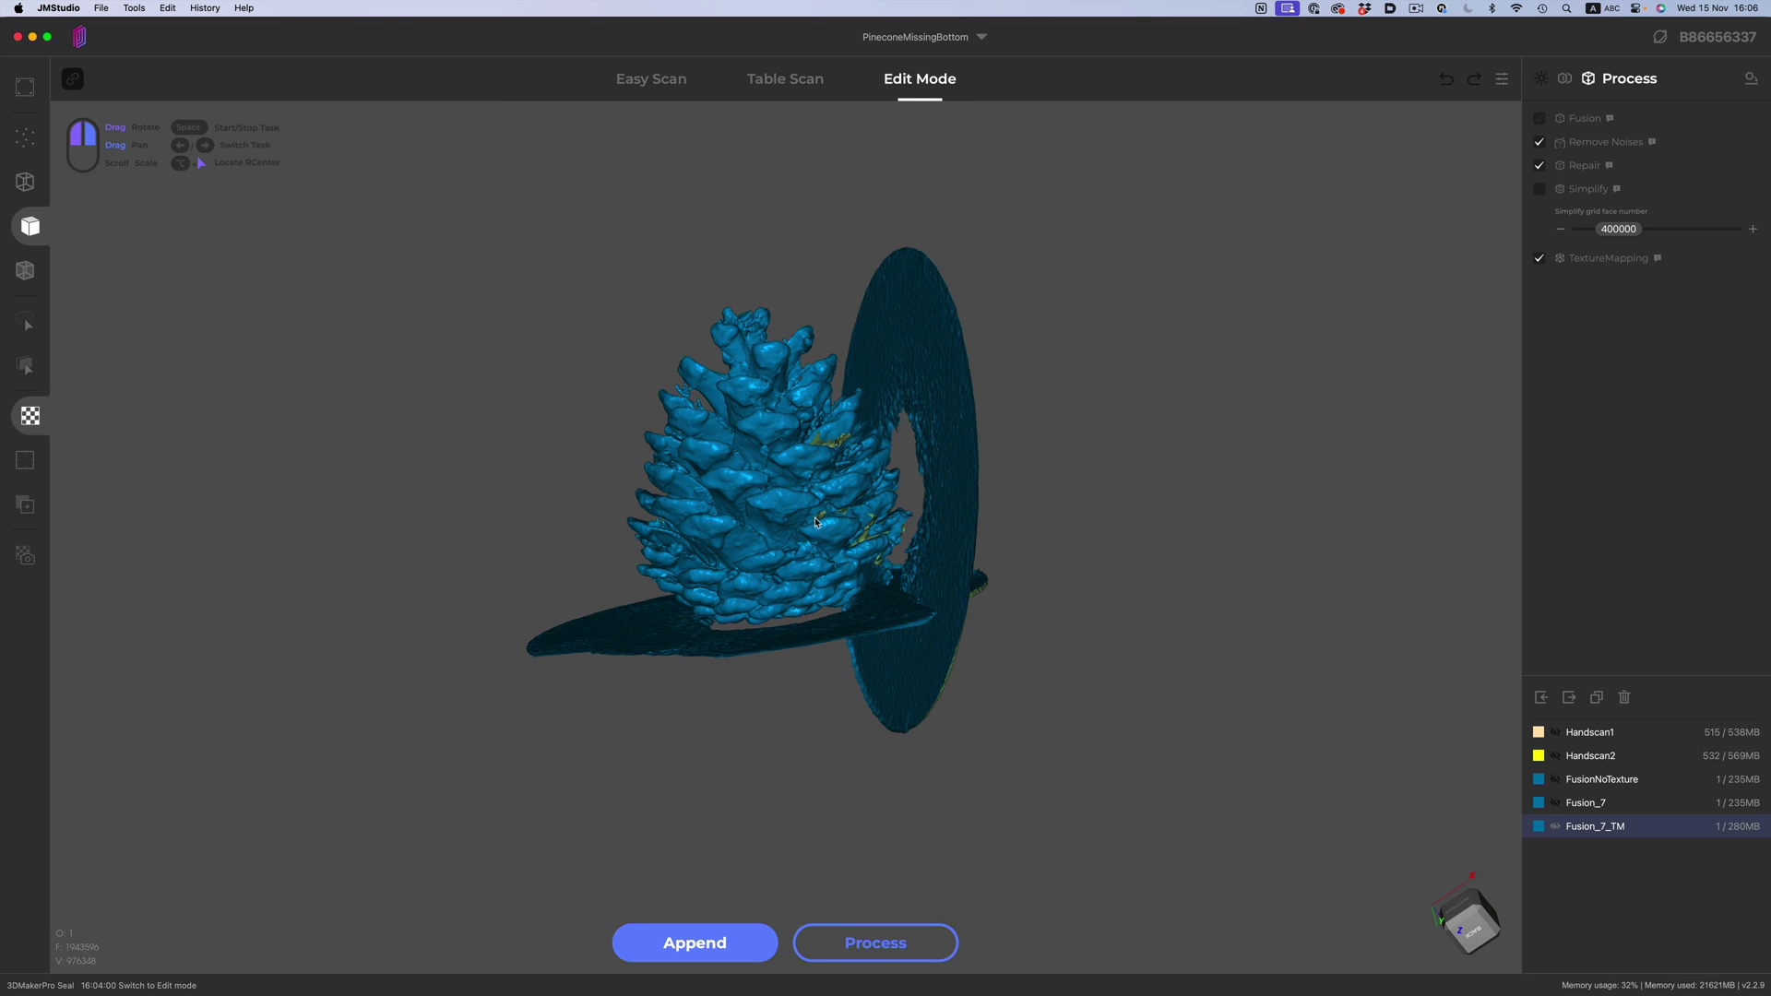
{"action": "left_click_drag", "start_coordinate": [738, 535], "coordinate": [609, 572]}
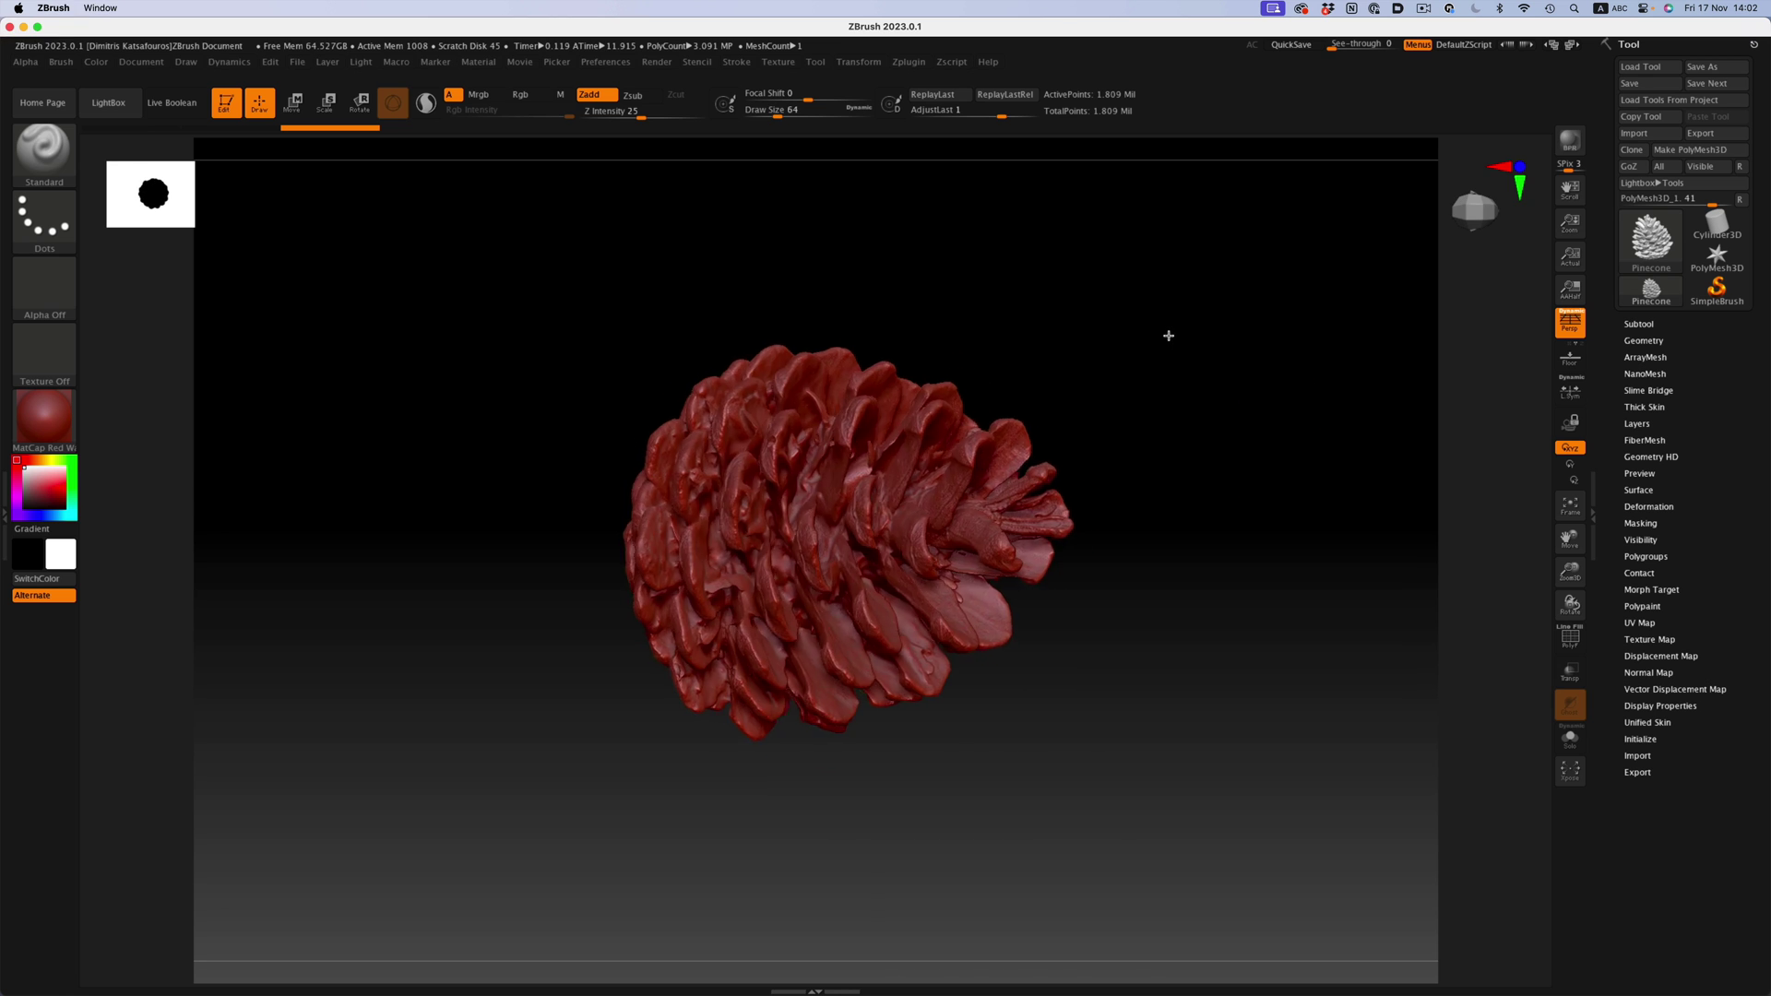
{"action": "left_click_drag", "start_coordinate": [1224, 541], "coordinate": [1262, 450]}
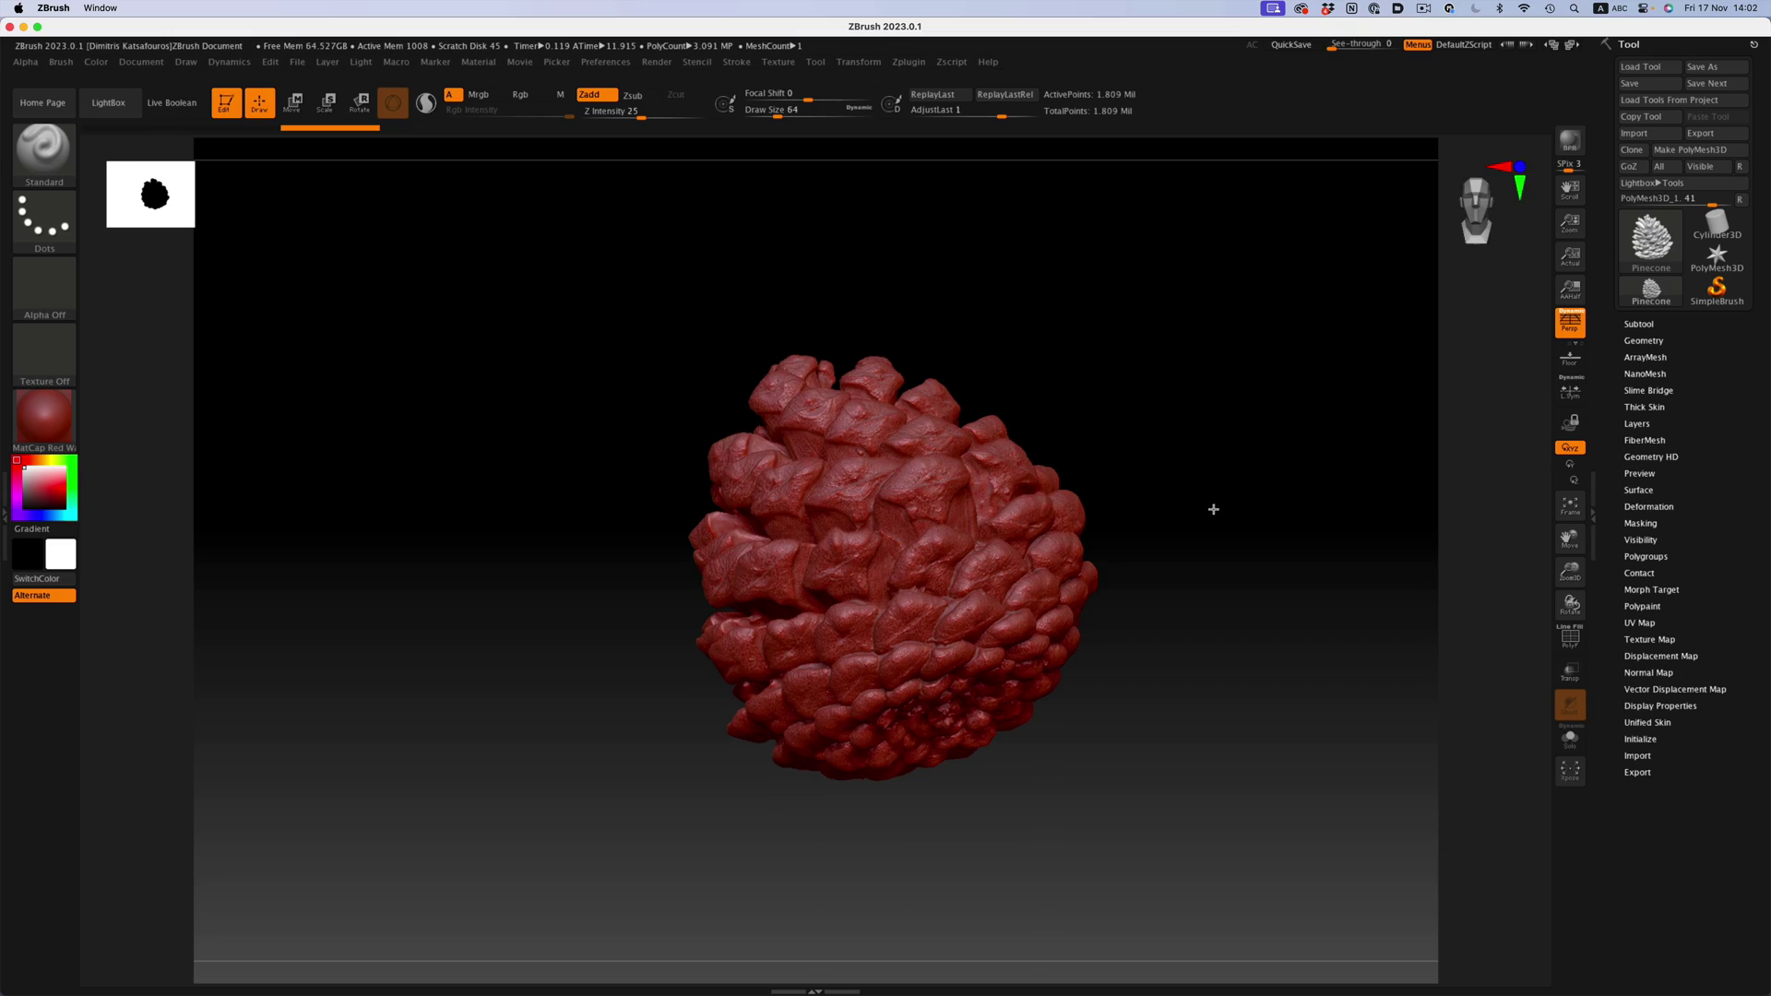
{"action": "left_click_drag", "start_coordinate": [1191, 351], "coordinate": [1297, 384]}
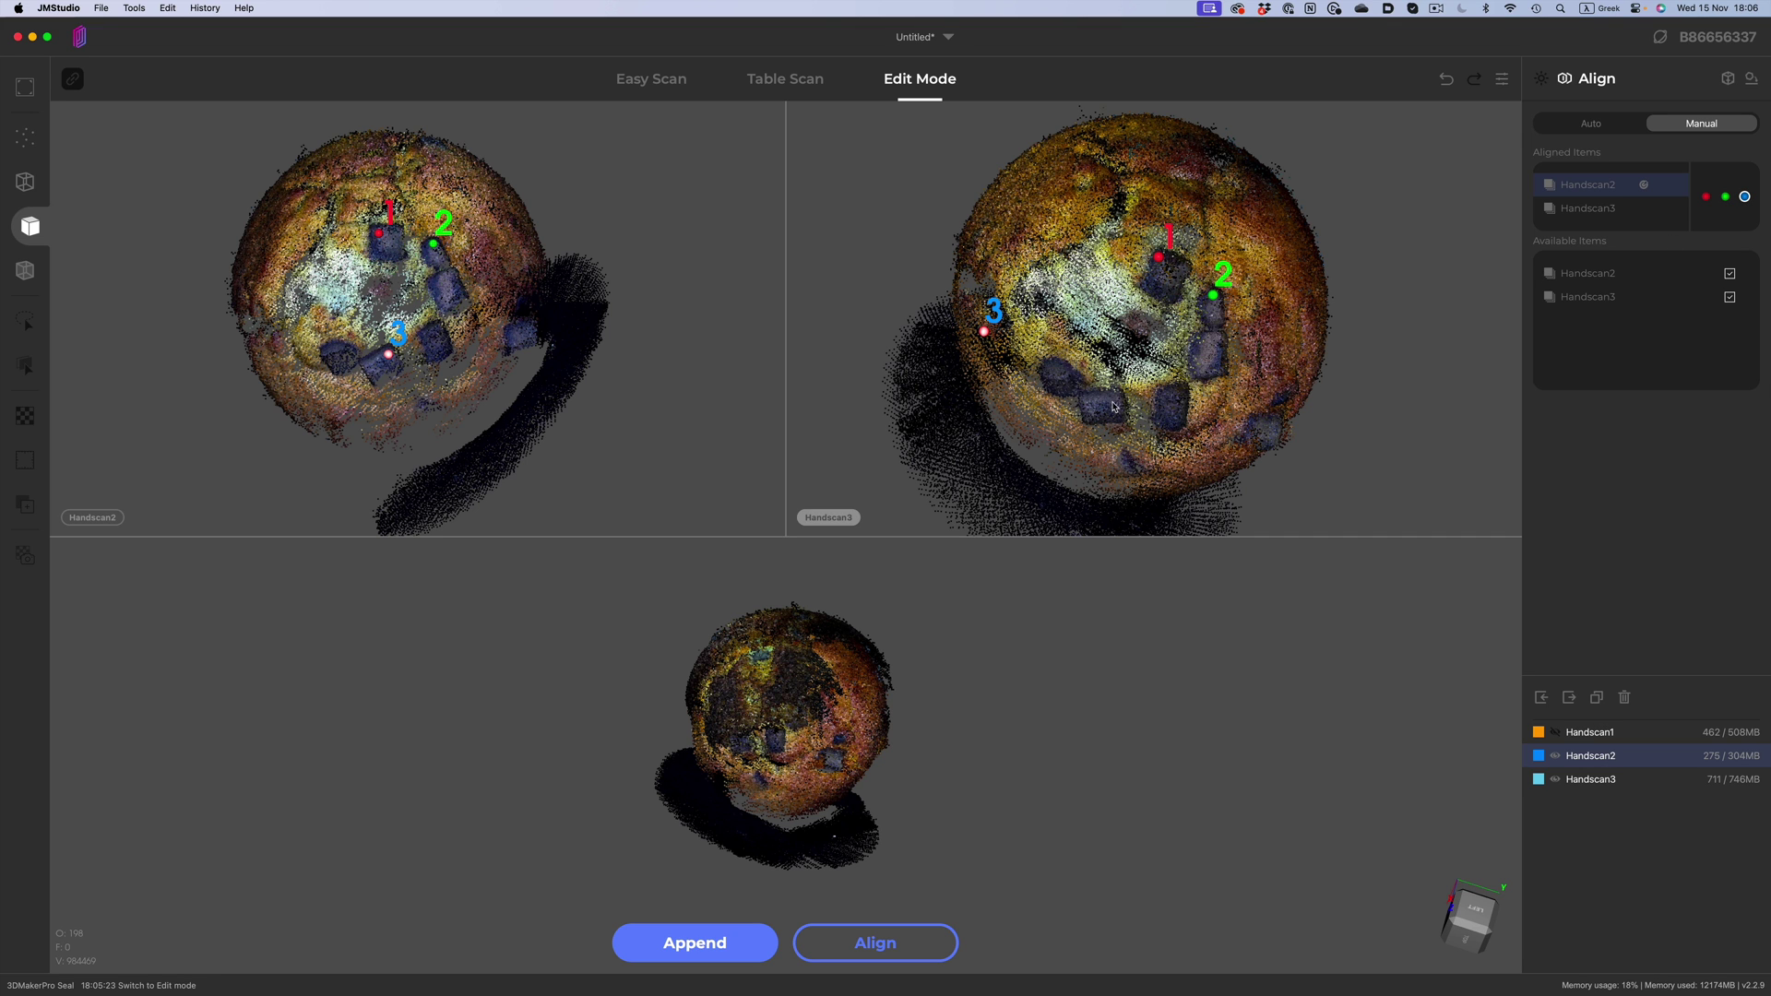
Align the two muffin scans from marked points and tilt the textured muffin to view its top and side.
{"action": "left_click", "coordinate": [859, 934]}
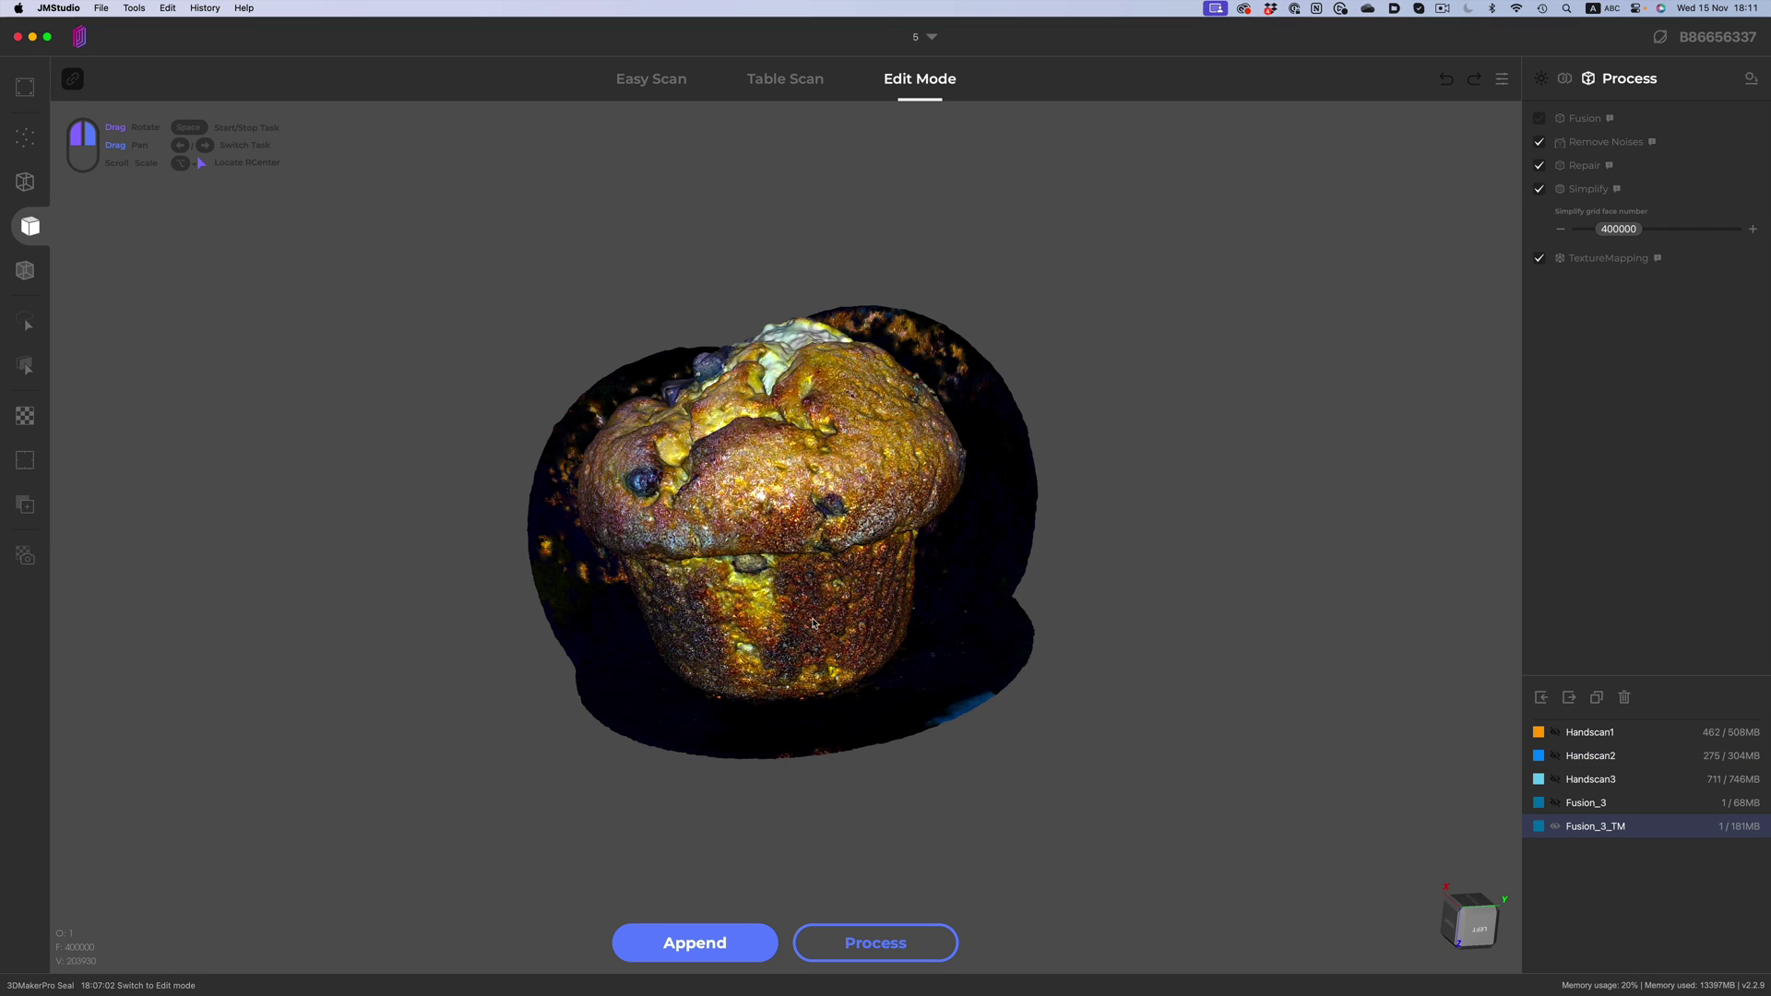
{"action": "mouse_move", "coordinate": [727, 652]}
{"action": "left_mouse_down"}
{"action": "mouse_move", "coordinate": [890, 634]}
{"action": "mouse_move", "coordinate": [905, 693]}
{"action": "mouse_move", "coordinate": [719, 625]}
{"action": "left_mouse_up"}
{"action": "mouse_move", "coordinate": [955, 571]}
{"action": "left_mouse_down"}
{"action": "mouse_move", "coordinate": [692, 627]}
{"action": "mouse_move", "coordinate": [749, 564]}
{"action": "mouse_move", "coordinate": [929, 587]}
{"action": "left_mouse_up"}
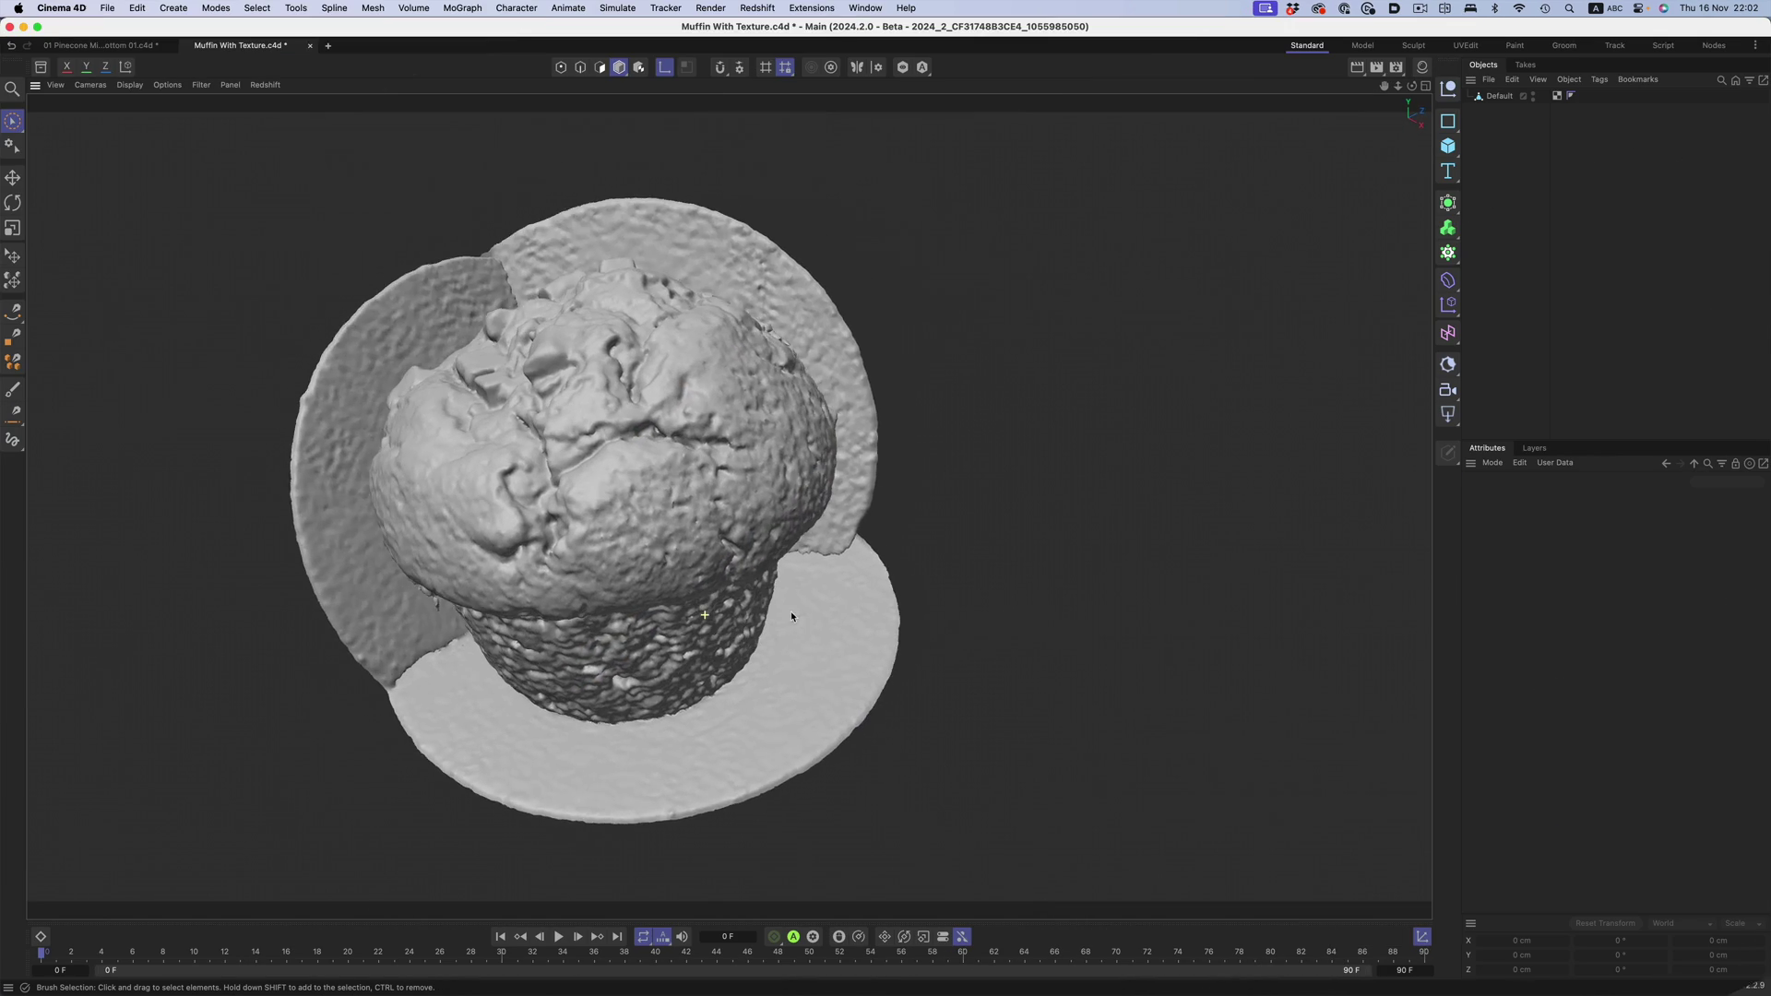
{"action": "left_click_drag", "start_coordinate": [789, 610], "coordinate": [551, 469], "text": "alt"}
{"action": "left_click_drag", "start_coordinate": [957, 449], "coordinate": [868, 493], "text": "alt"}
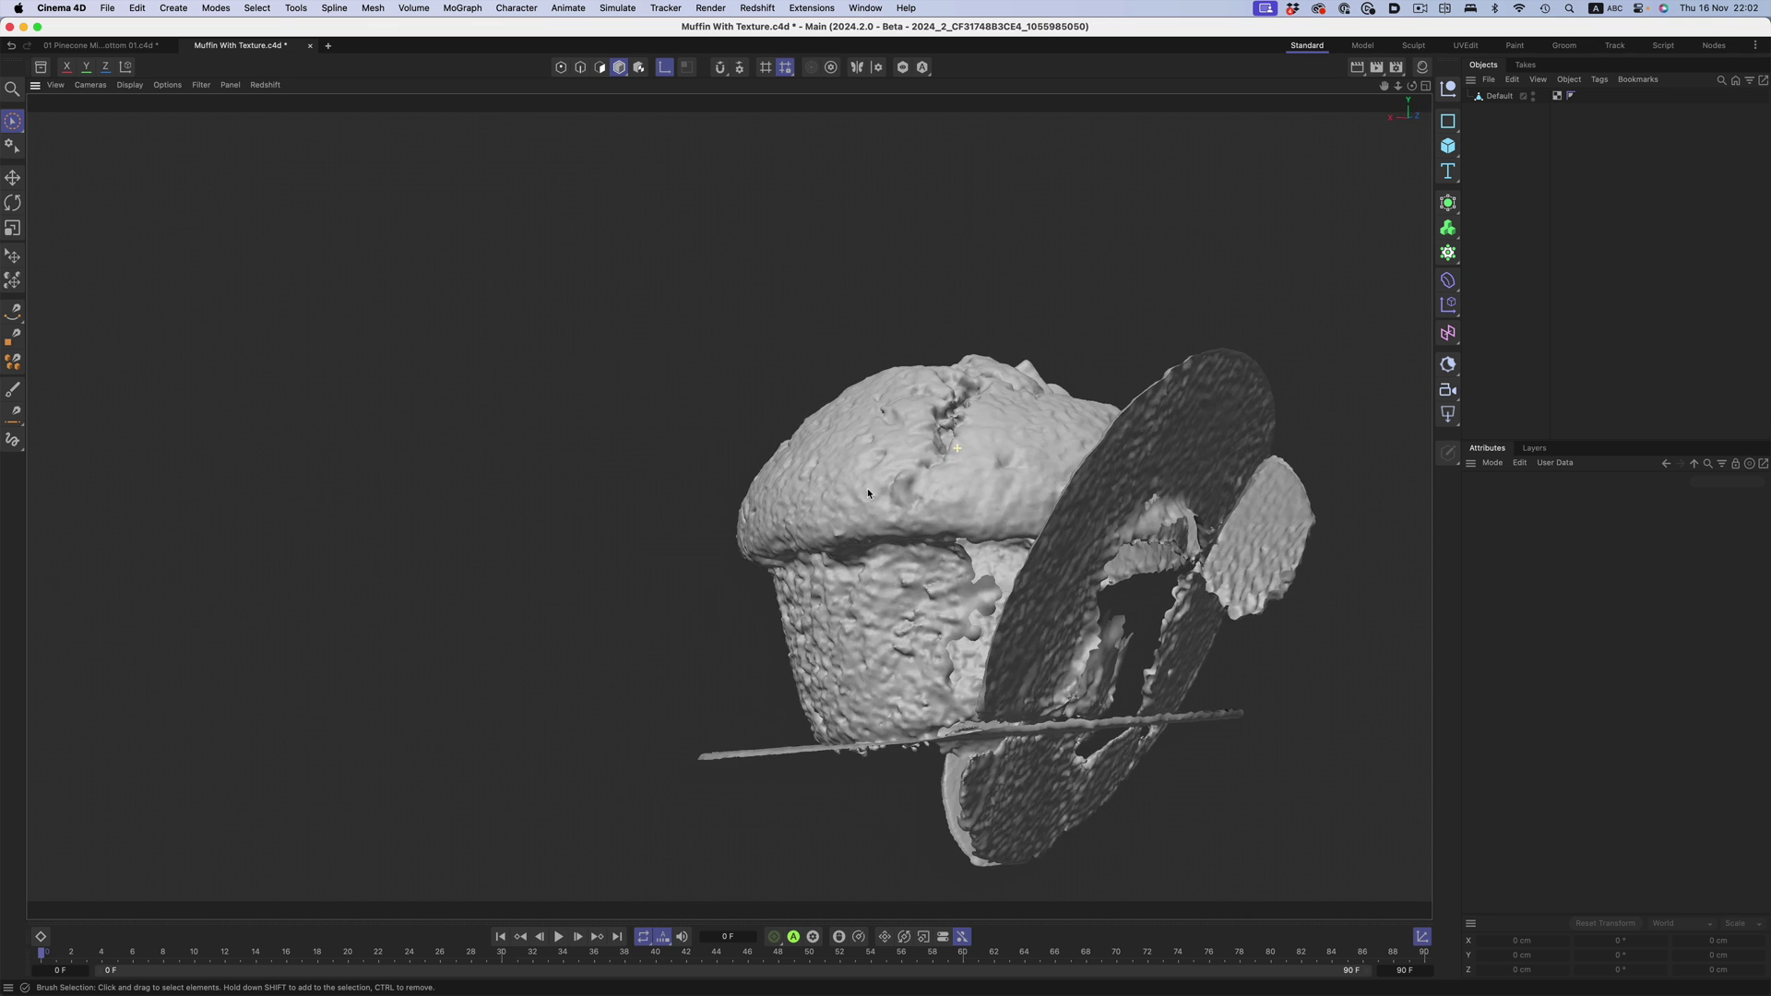
{"action": "mouse_move", "coordinate": [730, 507]}
{"action": "left_mouse_down", "text": "alt"}
{"action": "mouse_move", "coordinate": [1044, 423]}
{"action": "mouse_move", "coordinate": [1020, 416]}
{"action": "mouse_move", "coordinate": [873, 528]}
{"action": "mouse_move", "coordinate": [655, 474]}
{"action": "mouse_move", "coordinate": [768, 512]}
{"action": "left_mouse_up", "text": "alt"}
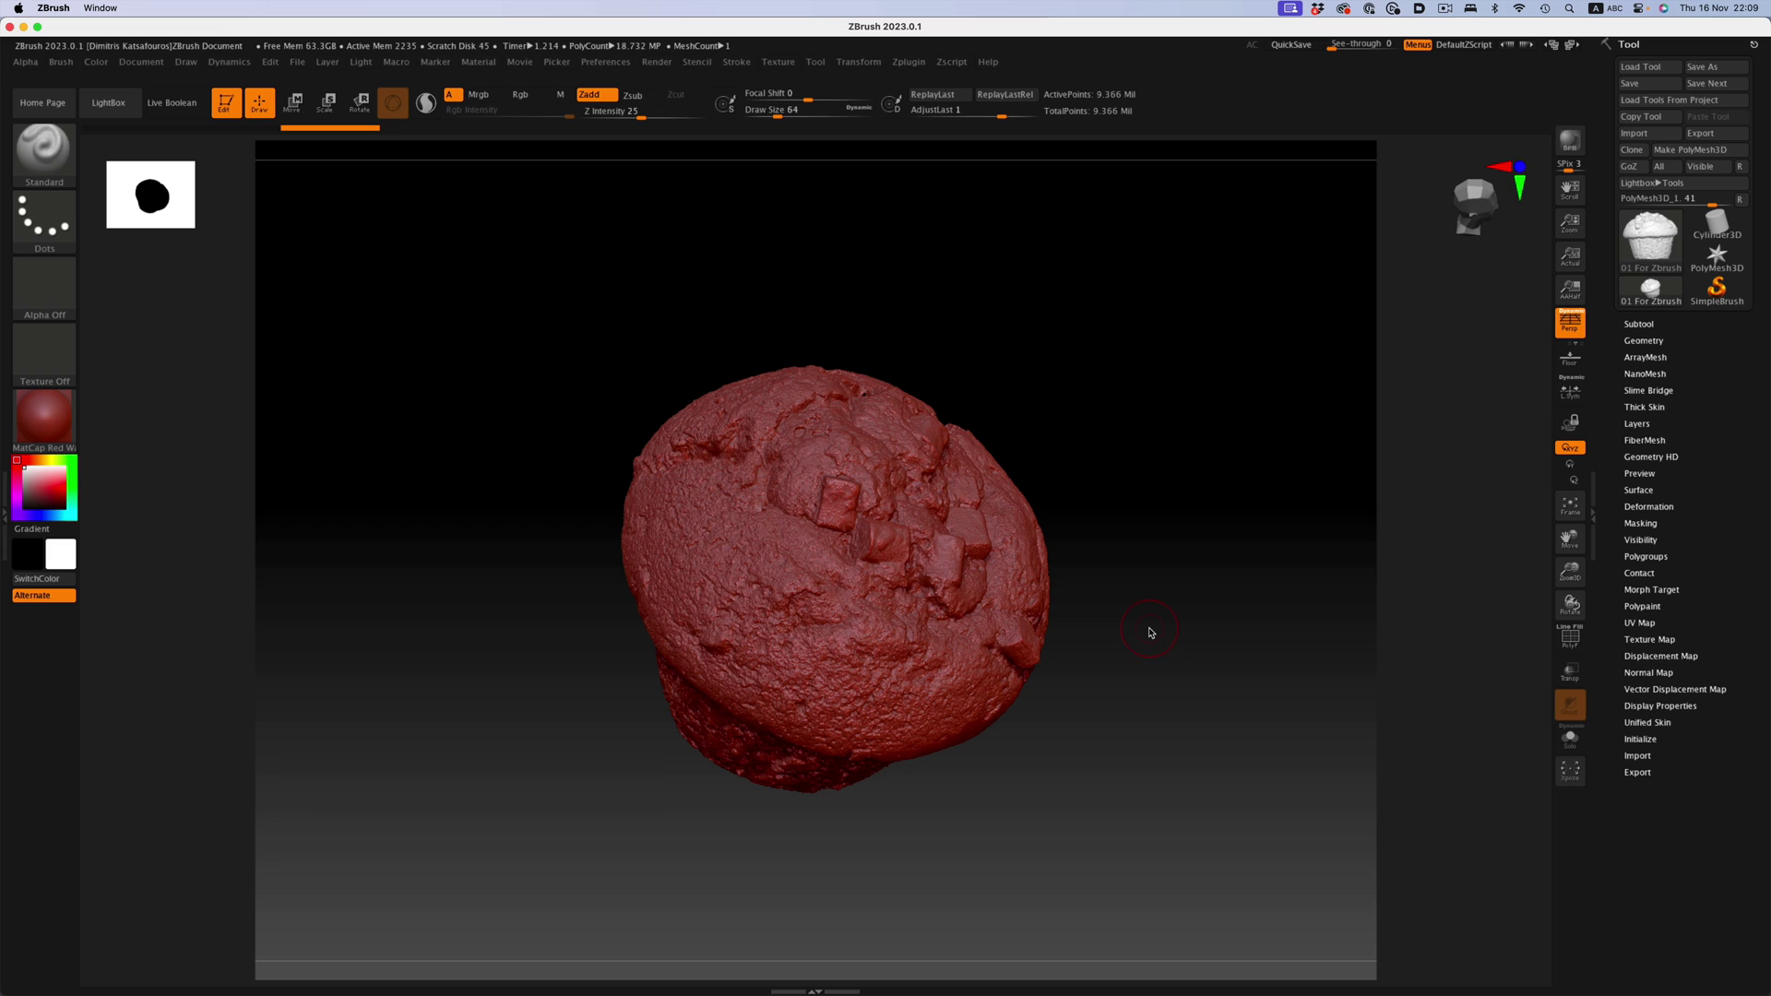
{"action": "left_click_drag", "start_coordinate": [1150, 632], "coordinate": [1144, 571]}
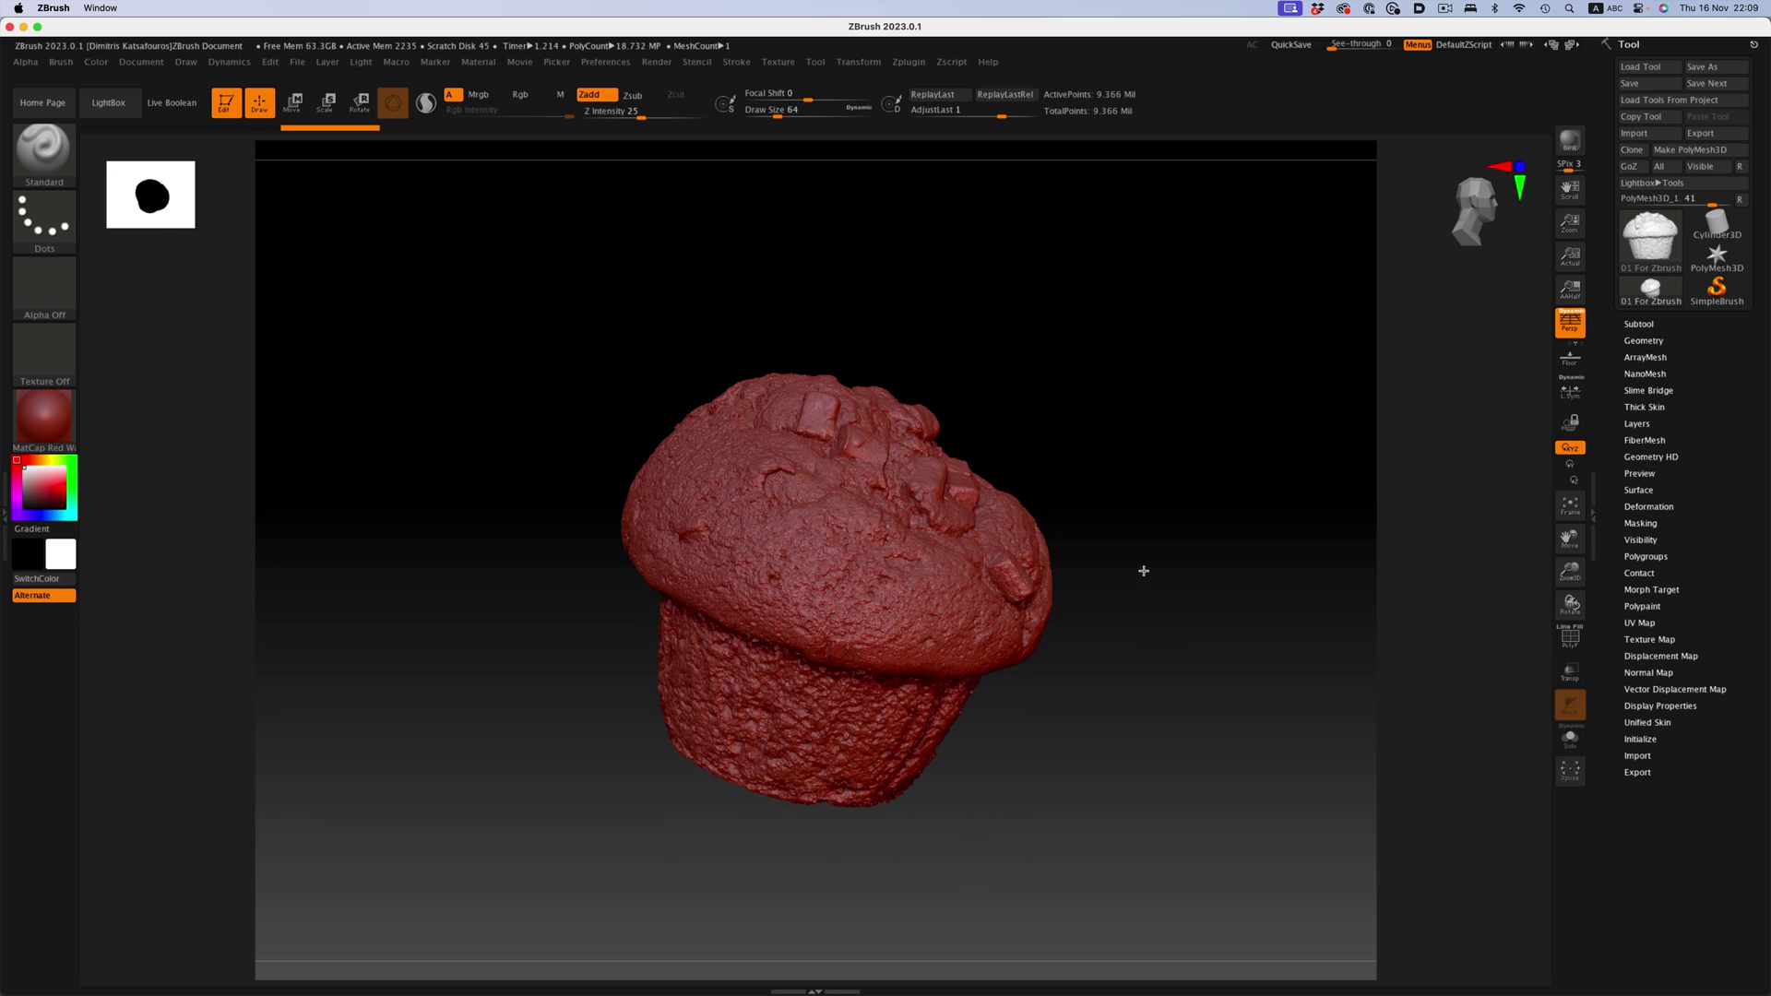
{"action": "left_click_drag", "start_coordinate": [1191, 671], "coordinate": [1099, 682]}
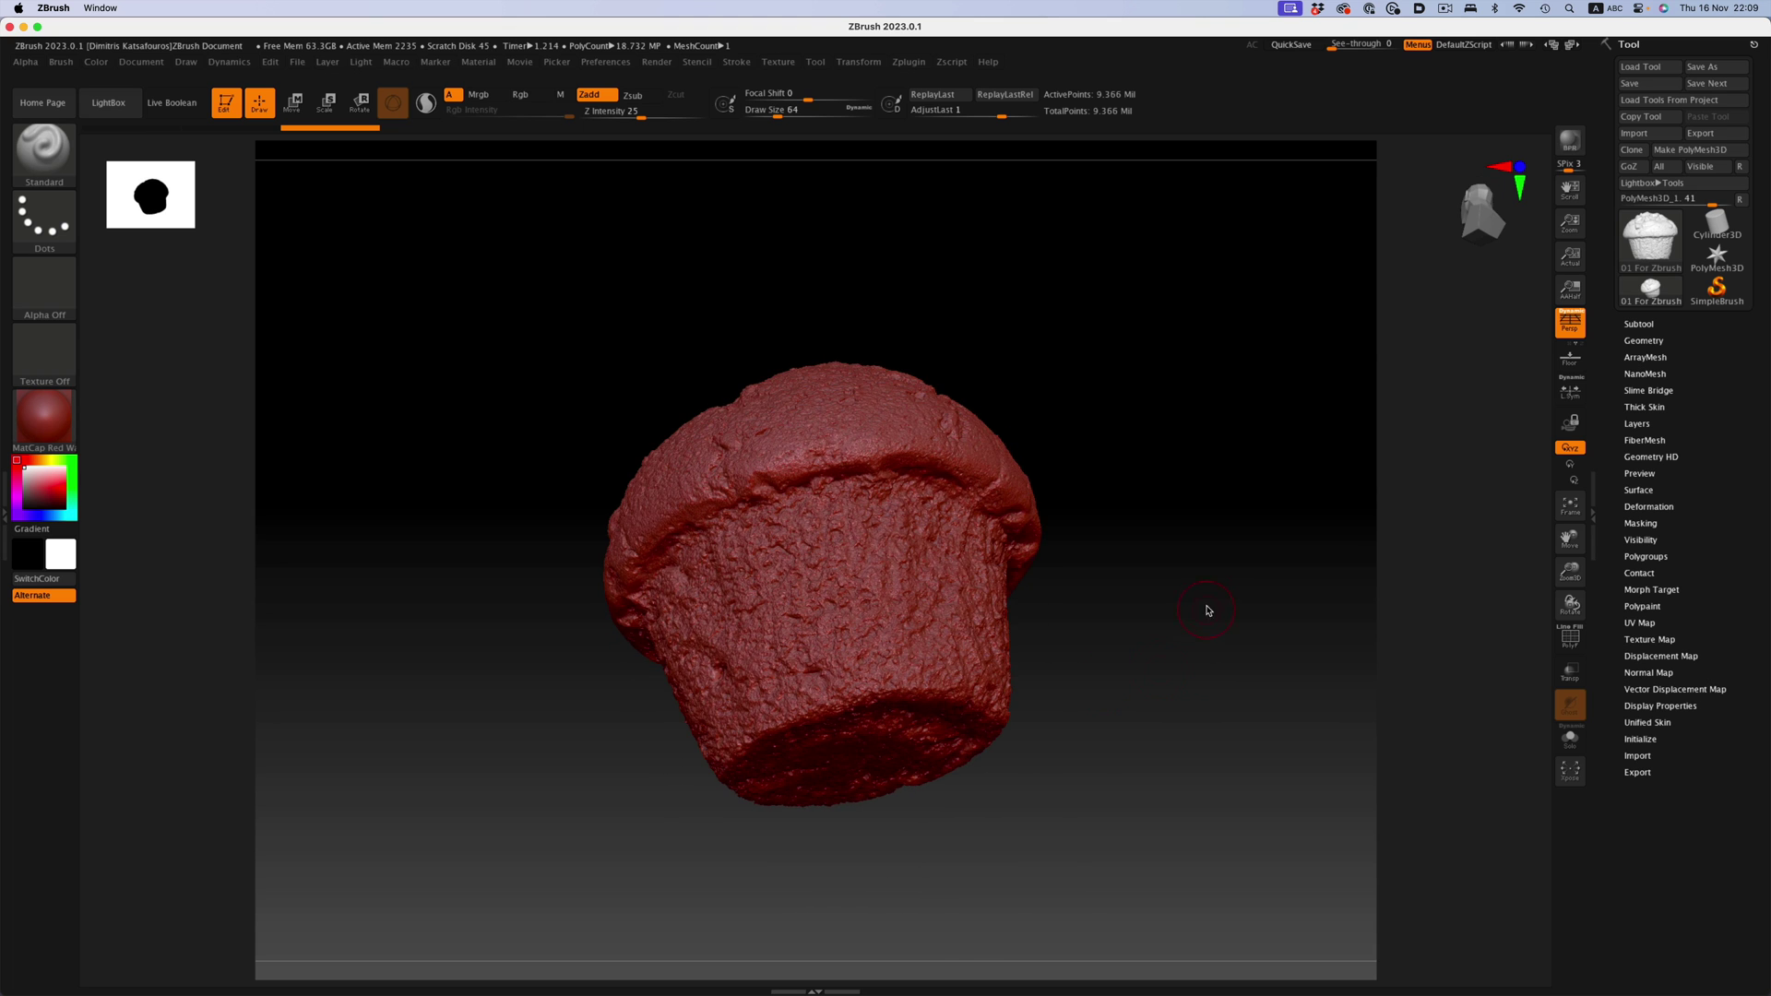
{"action": "left_click_drag", "start_coordinate": [1206, 458], "coordinate": [1148, 692]}
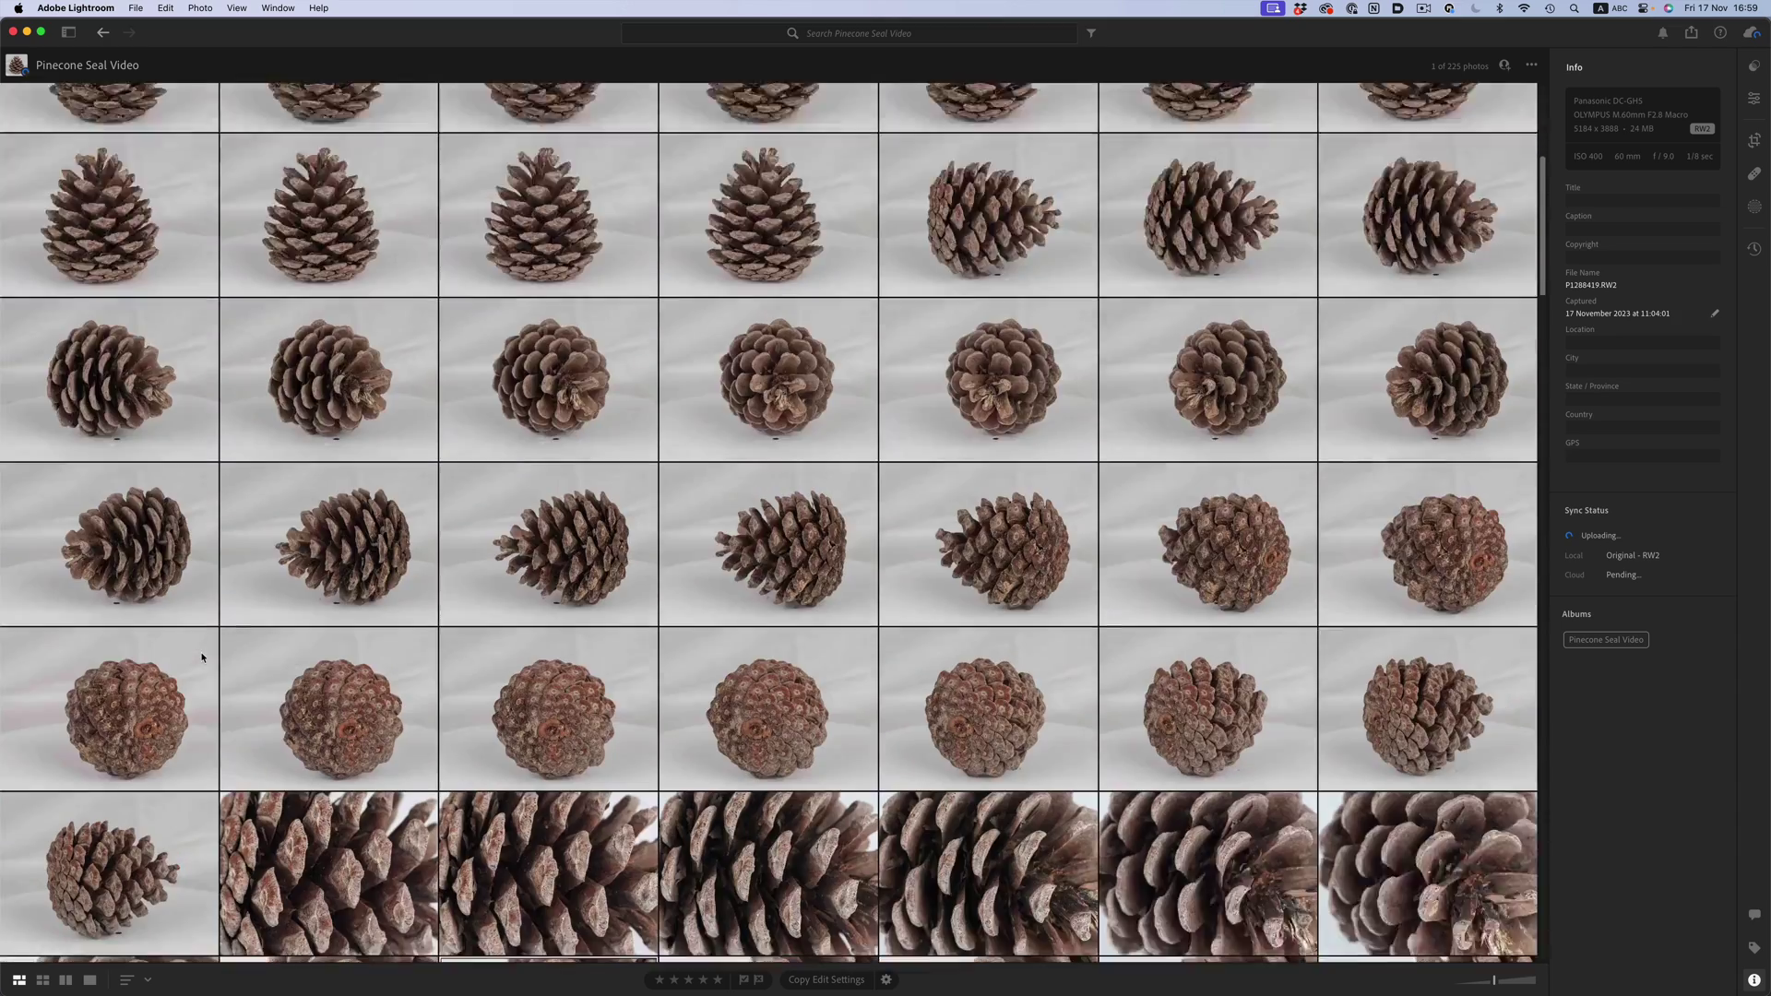
{"action": "scroll", "coordinate": [202, 657], "scroll_direction": "down", "scroll_amount": 3}
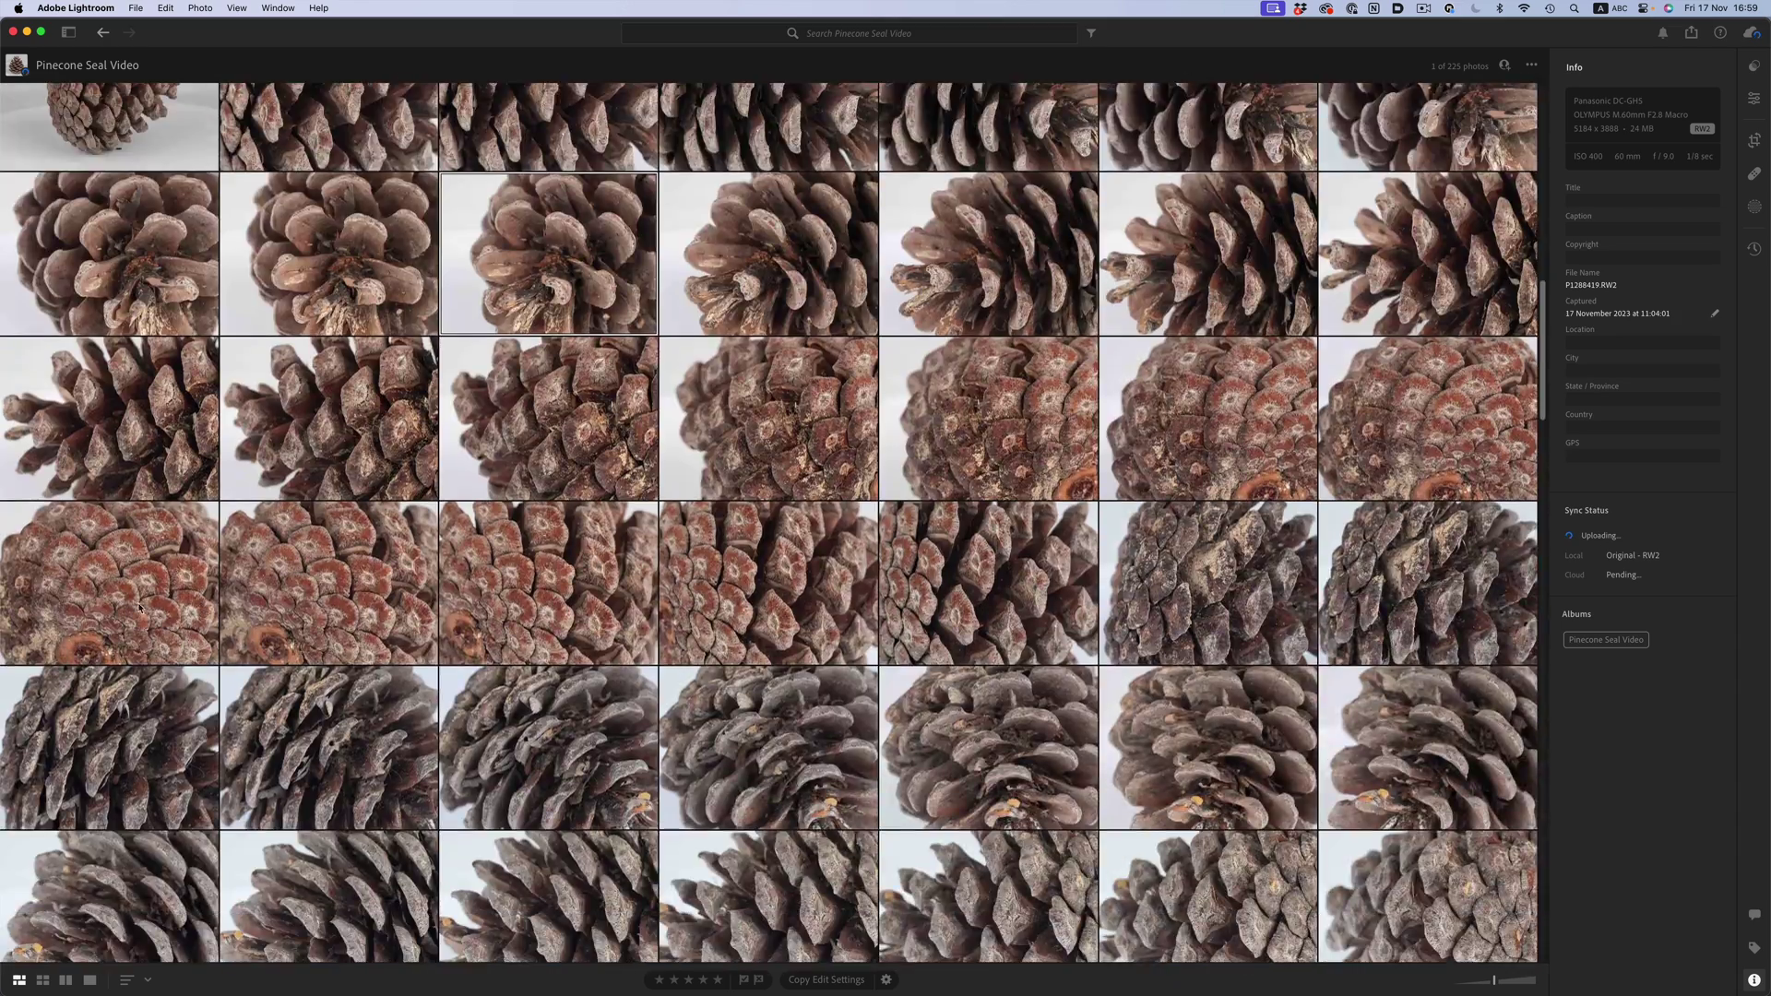
Open pine cone photo P1288431.RW2 in Detail view and advance four shots to P1288435.RW2.
{"action": "double_click", "coordinate": [75, 553]}
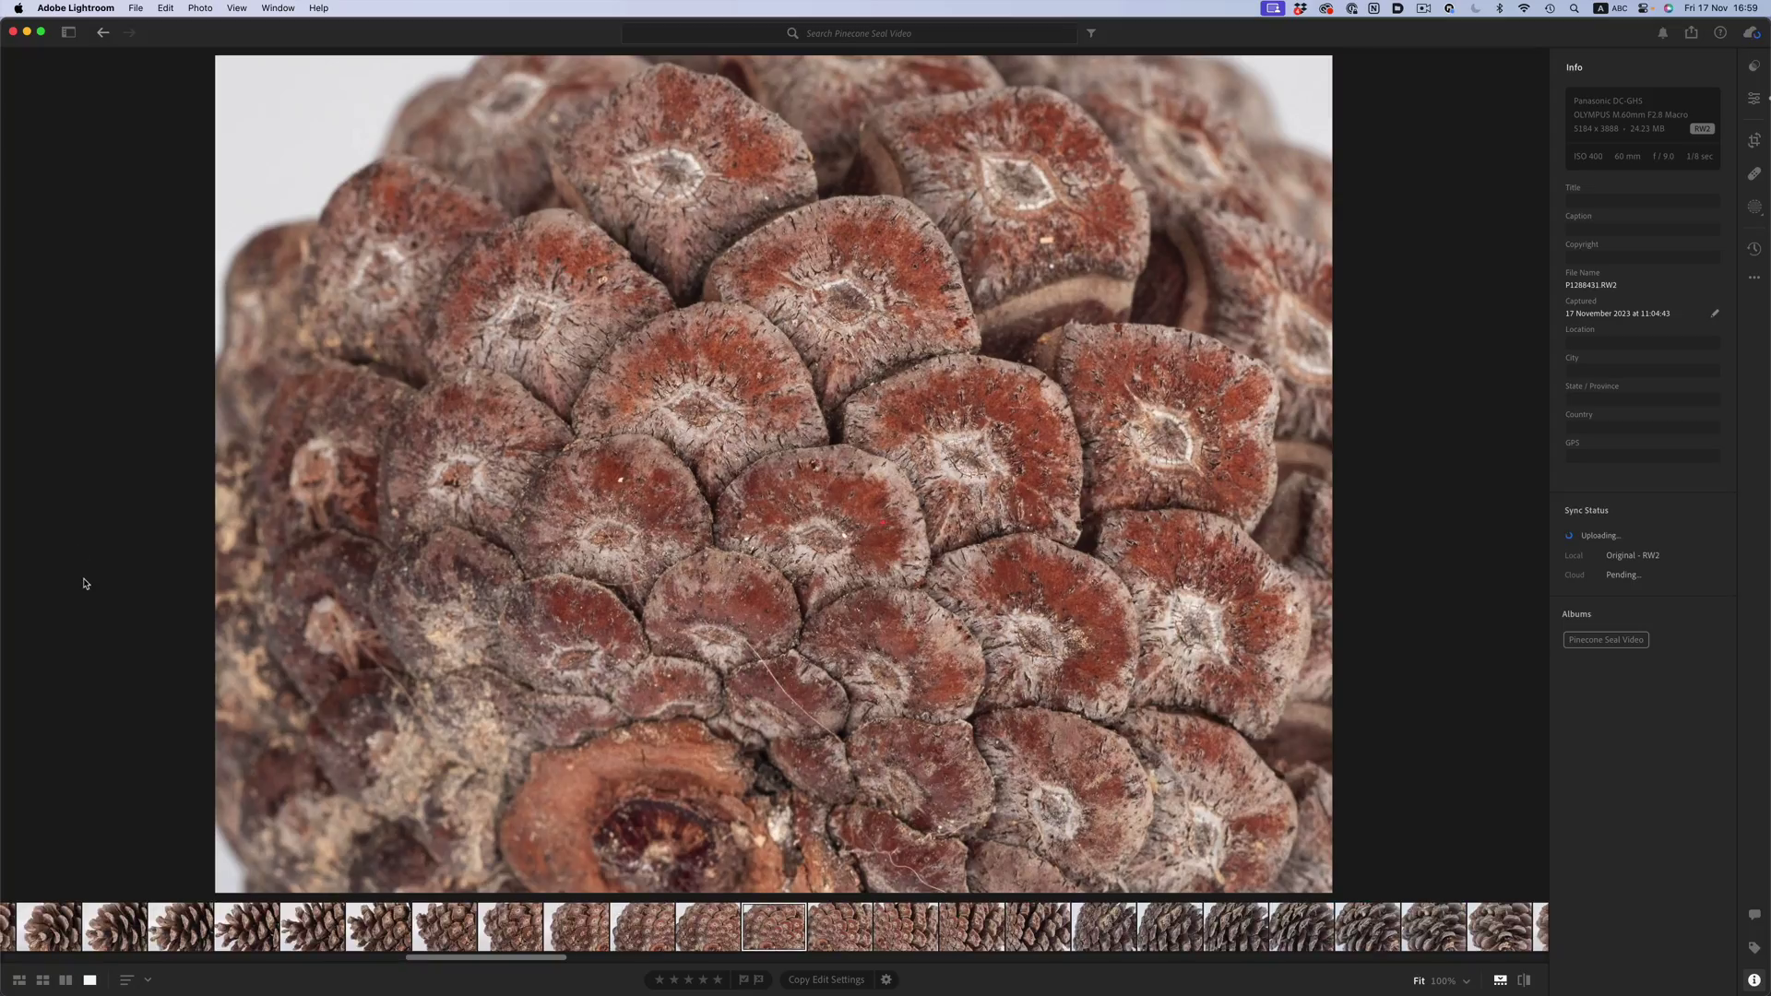
{"action": "key", "text": "Right"}
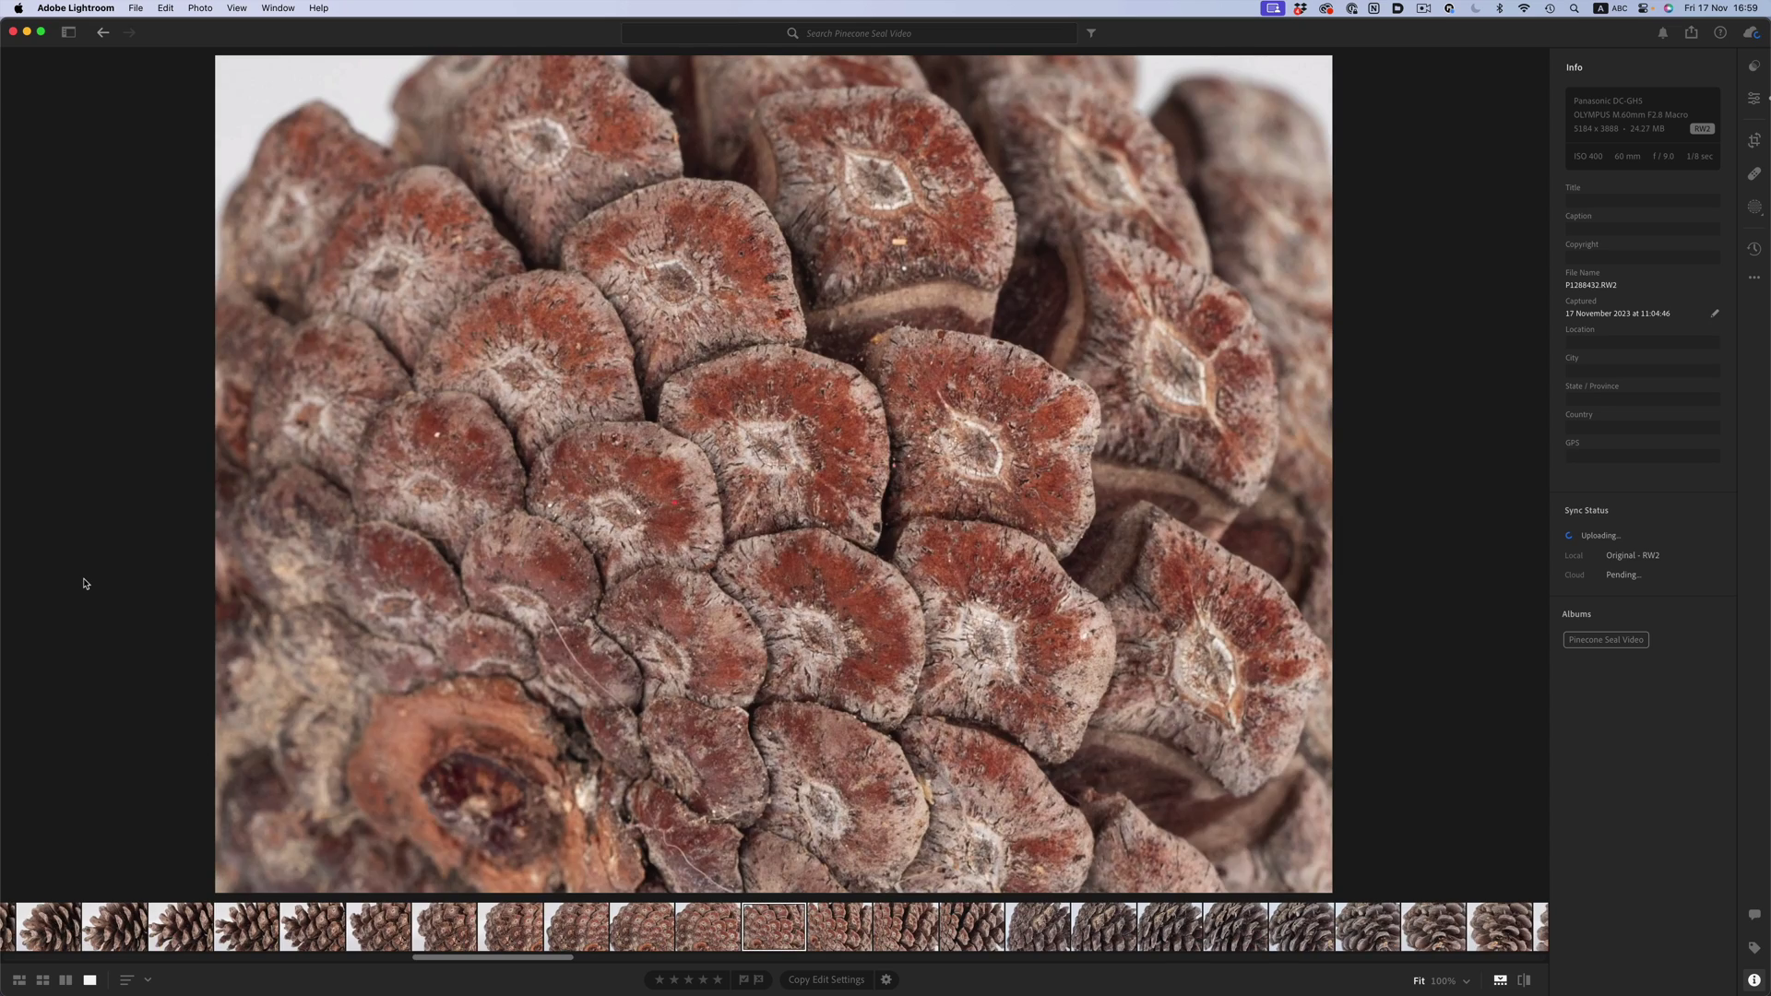
{"action": "key", "text": "Right"}
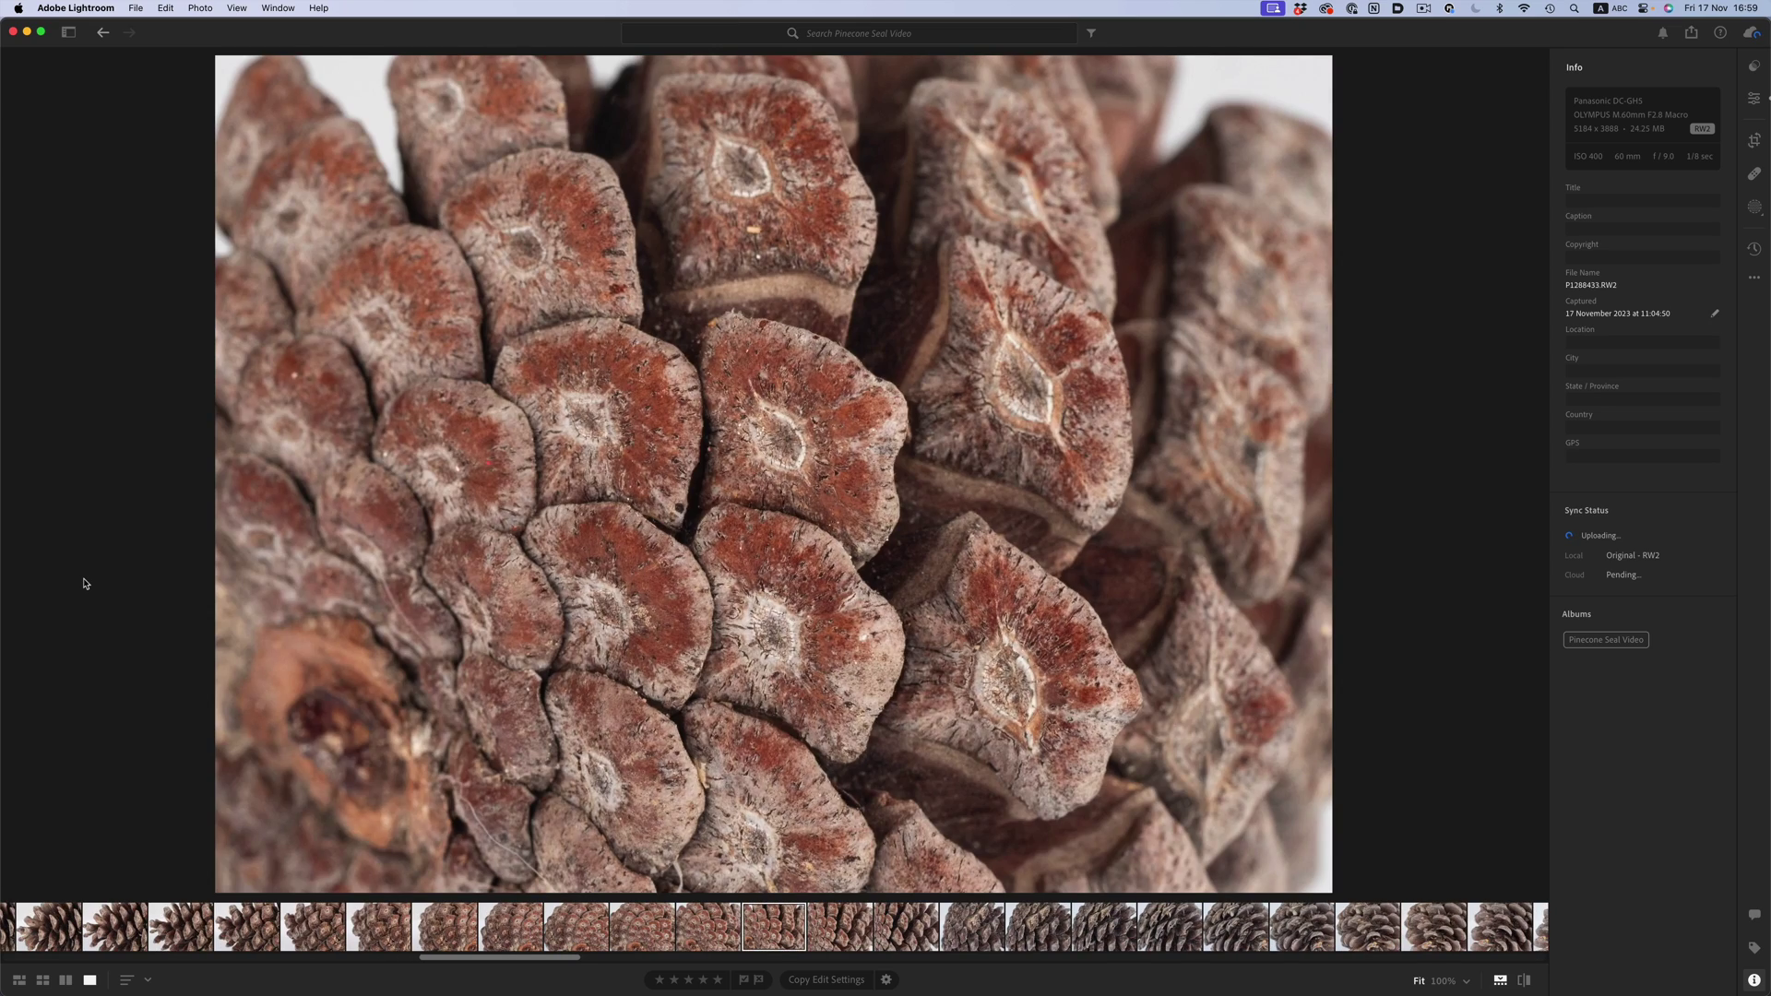
{"action": "key", "text": "Right"}
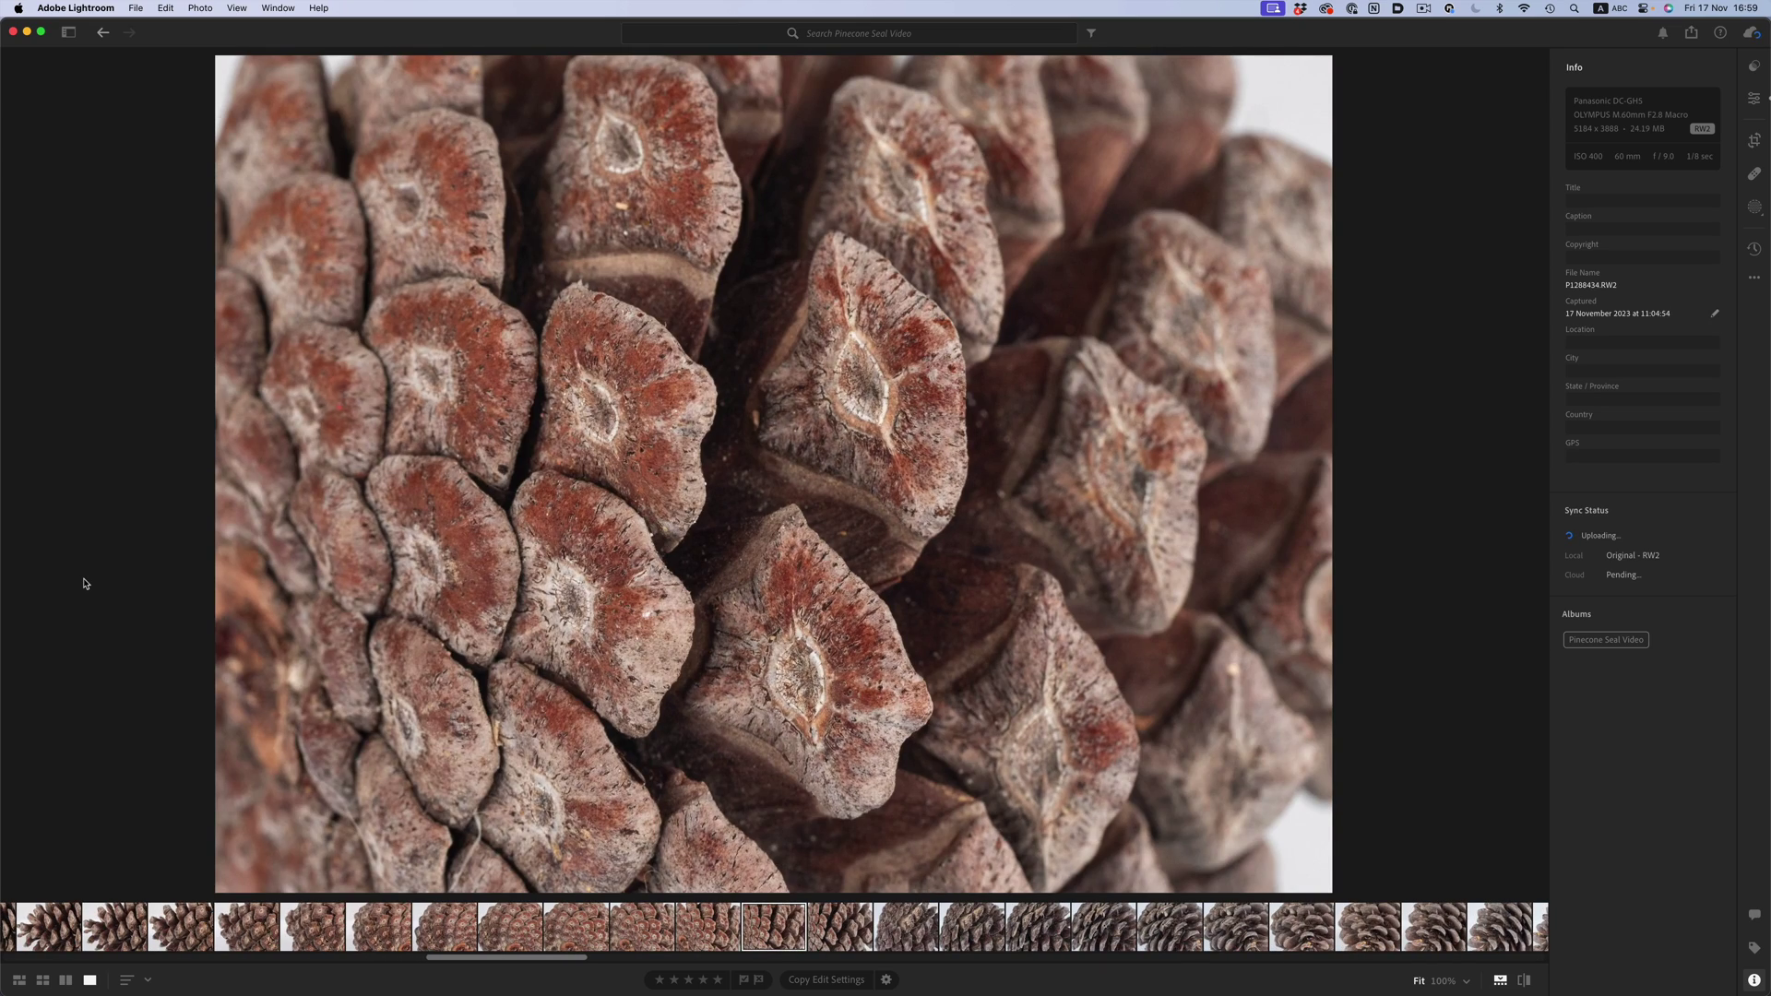
{"action": "key", "text": "Right"}
{"action": "key", "text": "Right"}
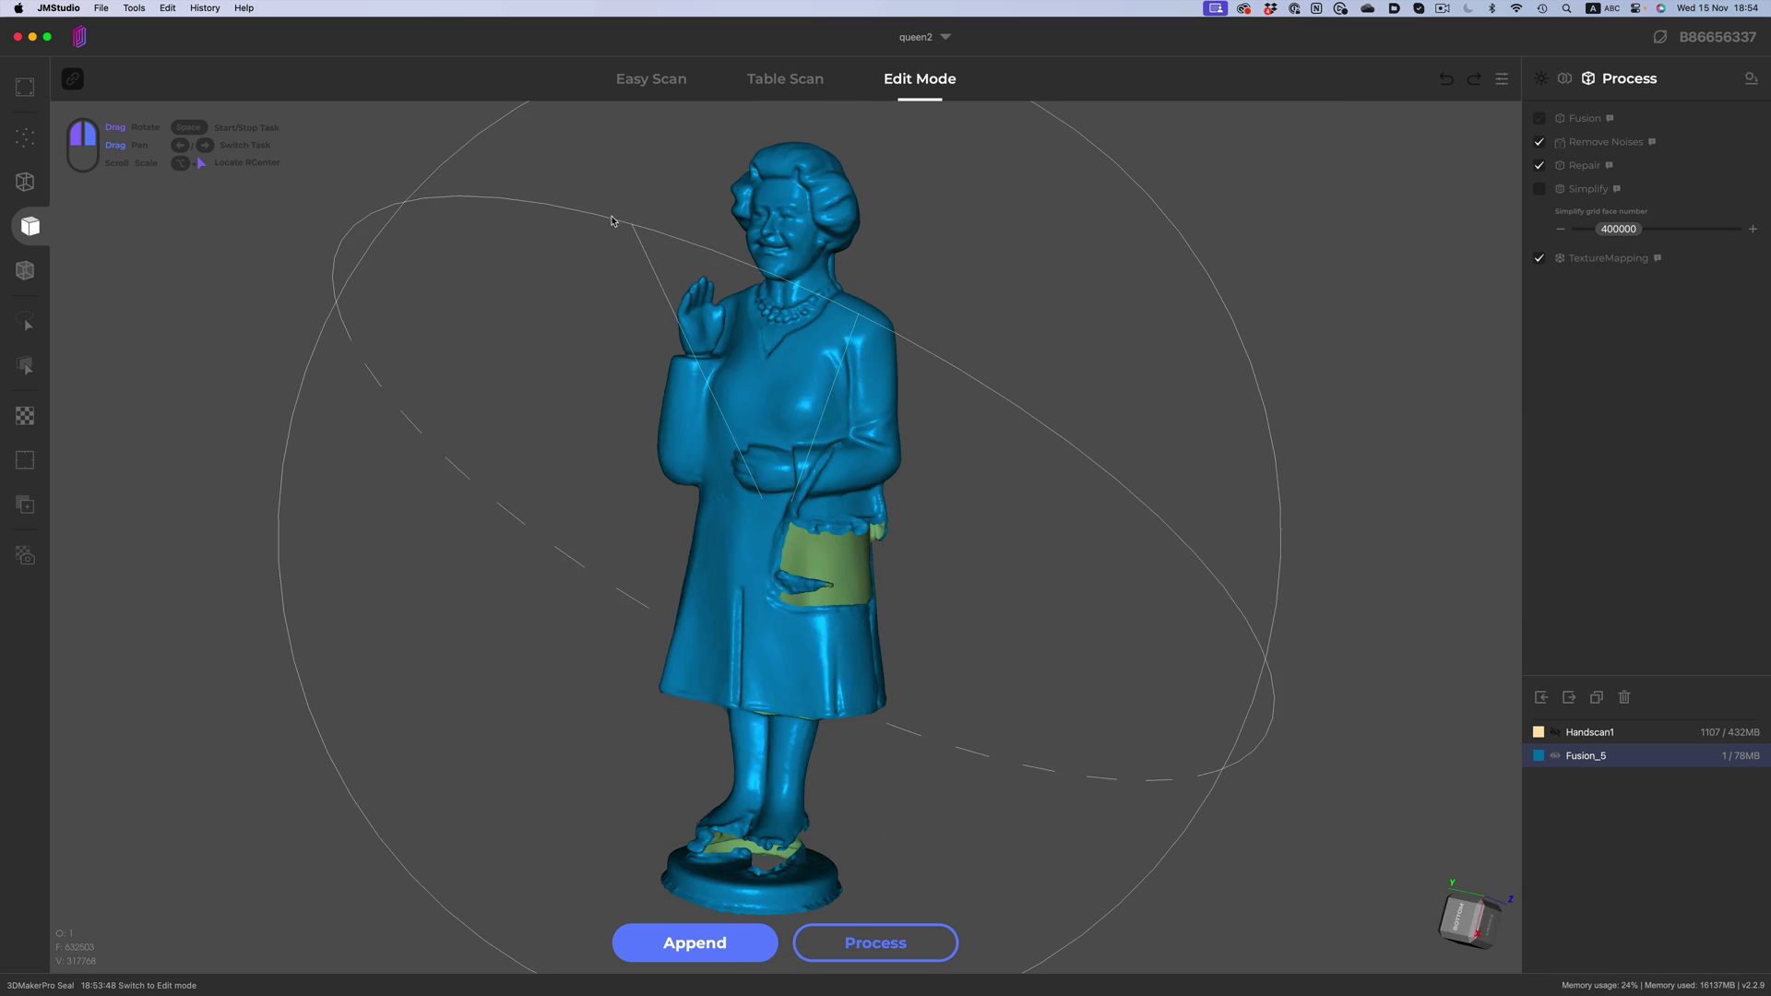
{"action": "left_click_drag", "start_coordinate": [611, 220], "coordinate": [824, 317]}
{"action": "left_click_drag", "start_coordinate": [761, 374], "coordinate": [533, 411]}
{"action": "left_click_drag", "start_coordinate": [903, 421], "coordinate": [828, 425]}
{"action": "left_click_drag", "start_coordinate": [634, 420], "coordinate": [696, 385]}
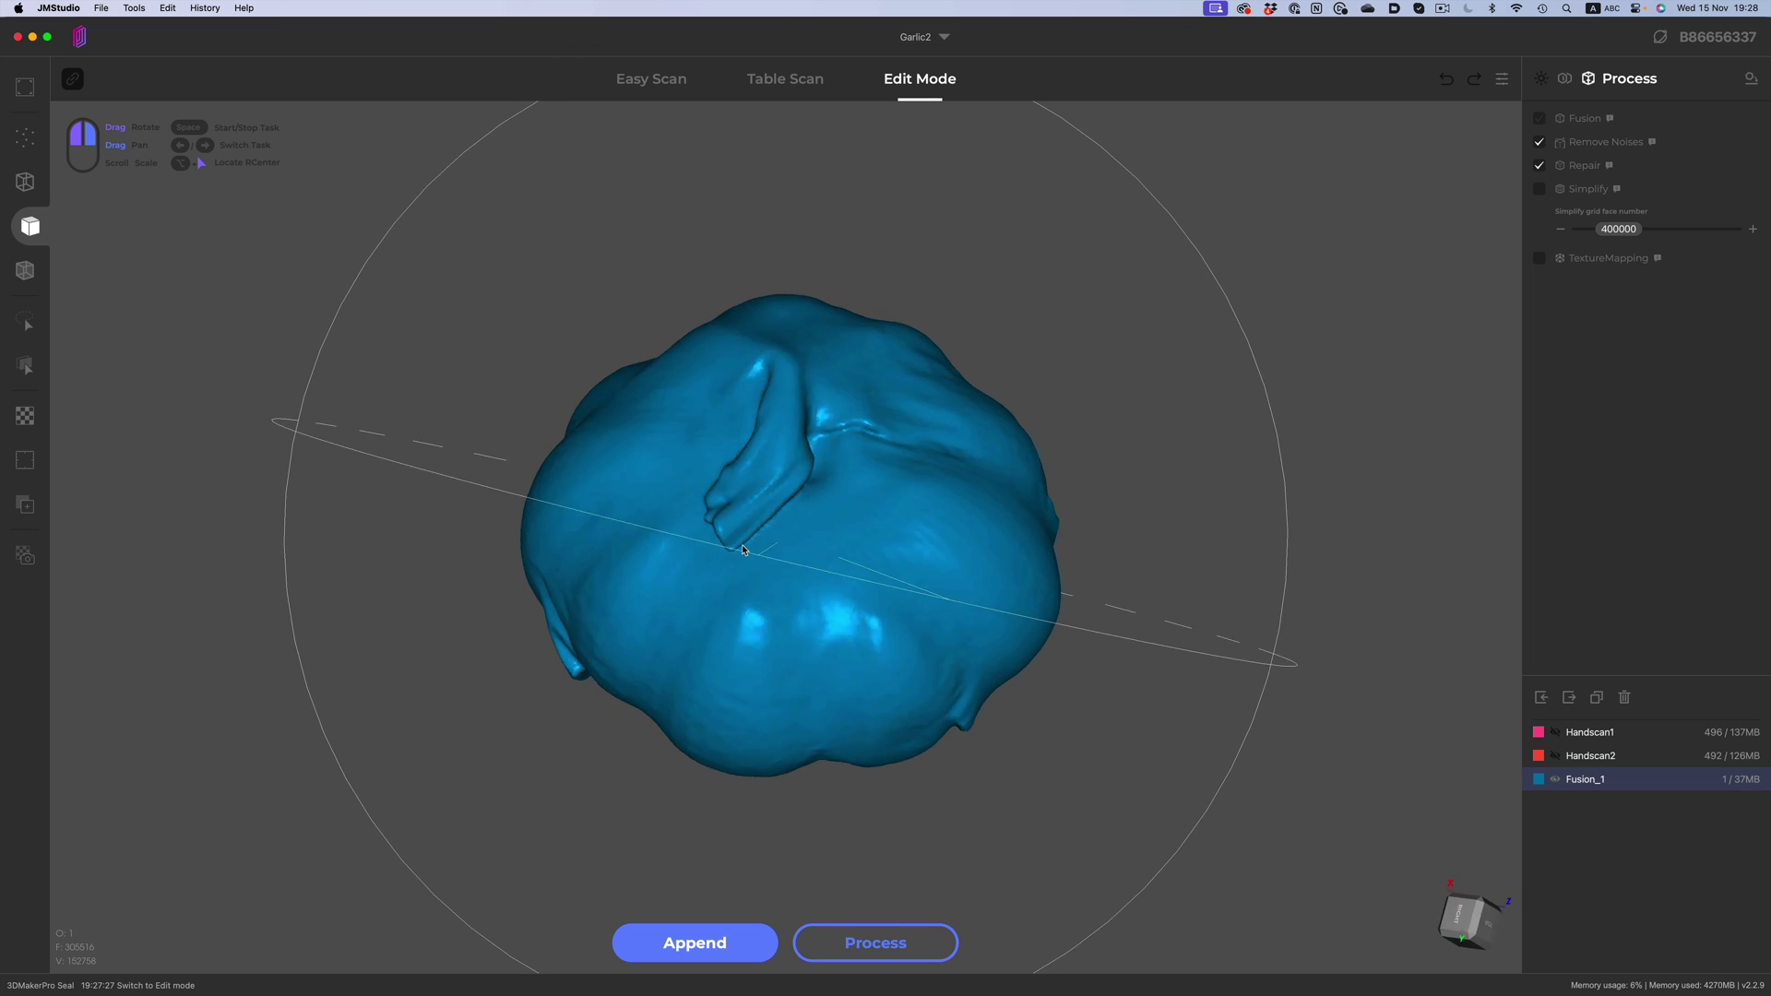
{"action": "left_click_drag", "start_coordinate": [744, 549], "coordinate": [610, 618]}
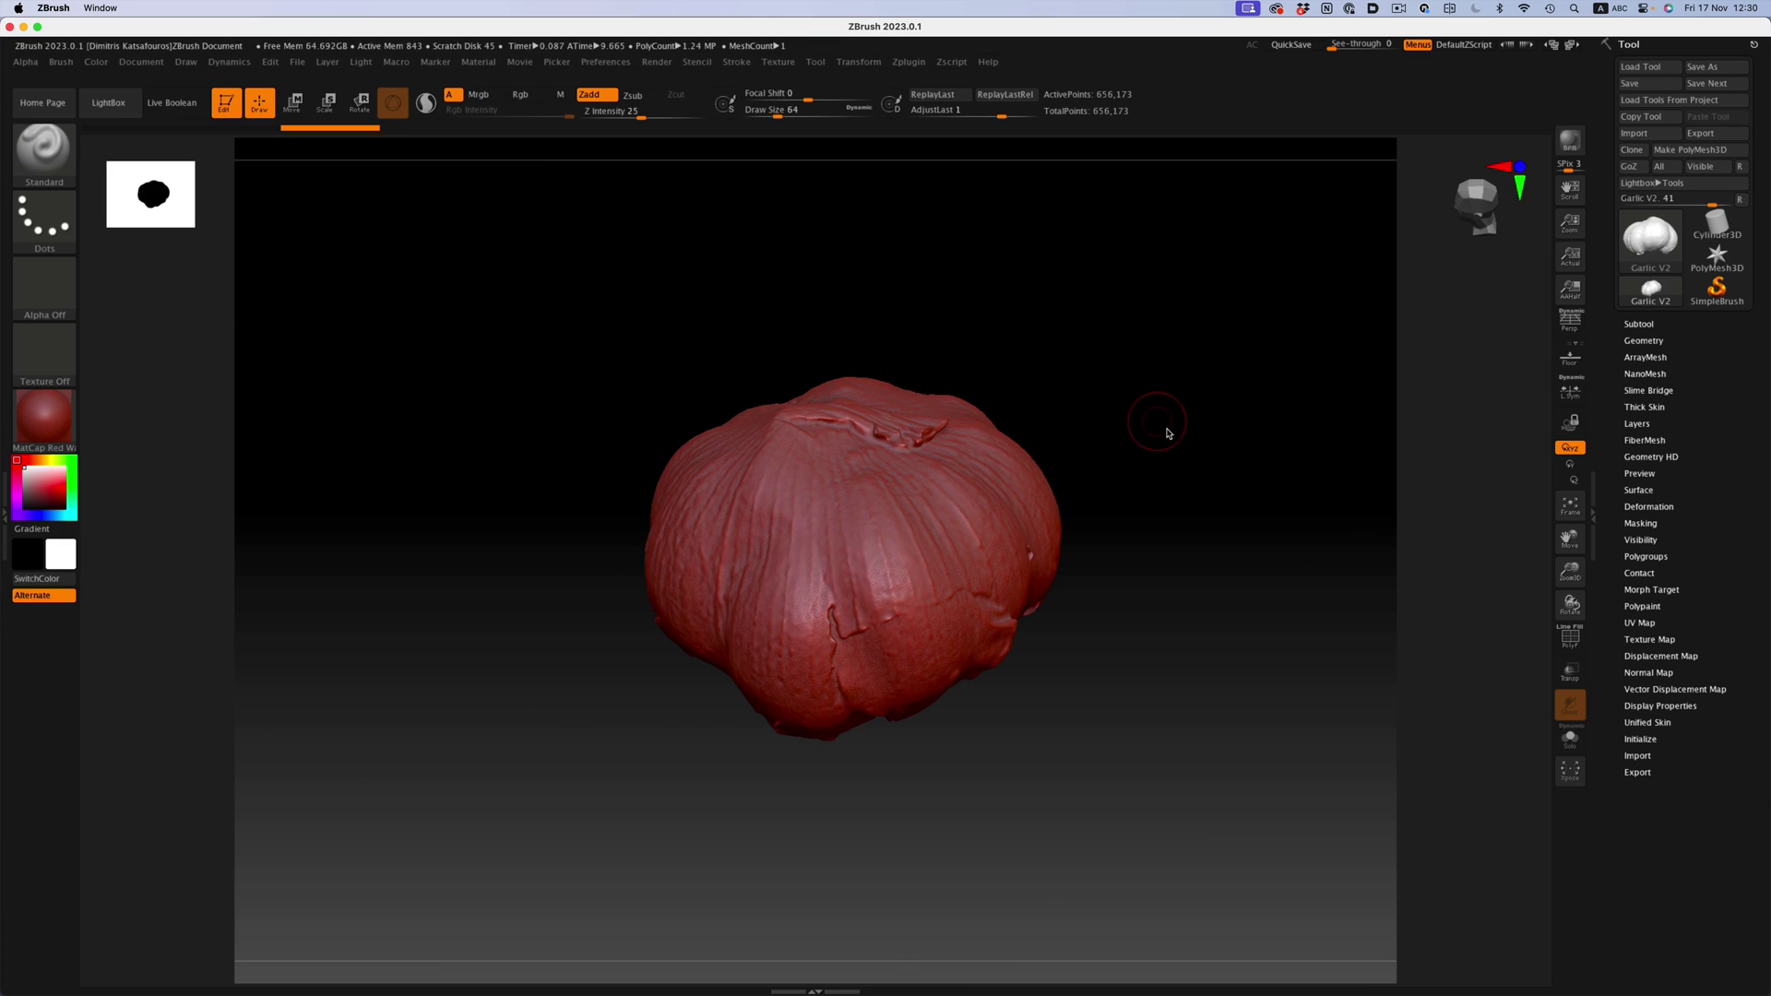